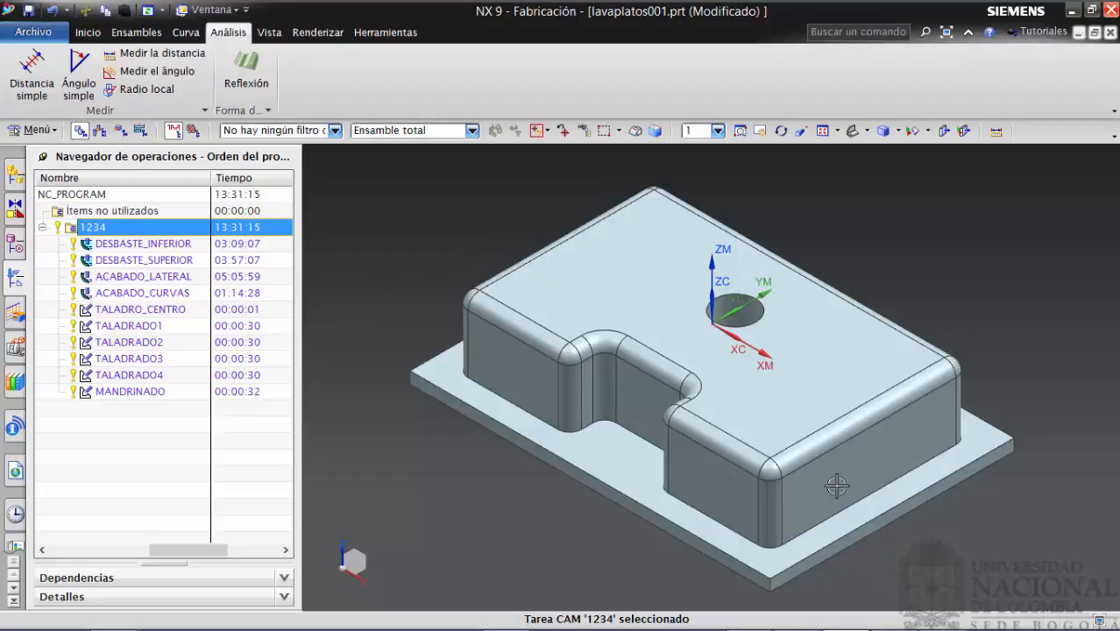
Select the ACABADO_CURVAS operation to view its toolpath, and refresh the display to clear the drawn path.
{"action": "left_click", "coordinate": [814, 277]}
{"action": "left_click", "coordinate": [87, 298]}
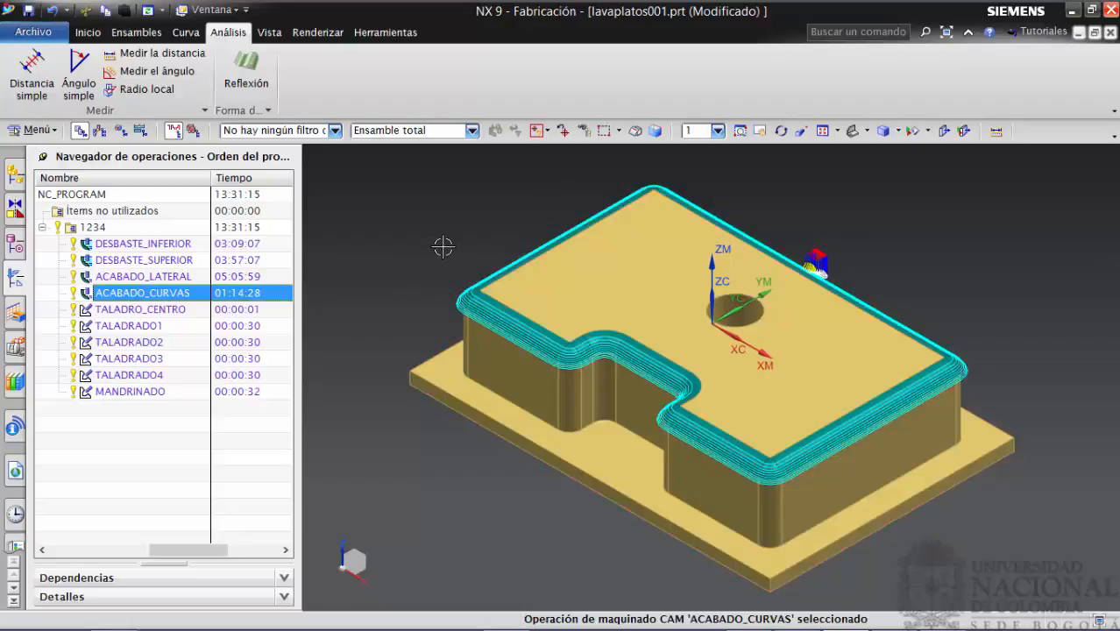
{"action": "key", "text": "F5"}
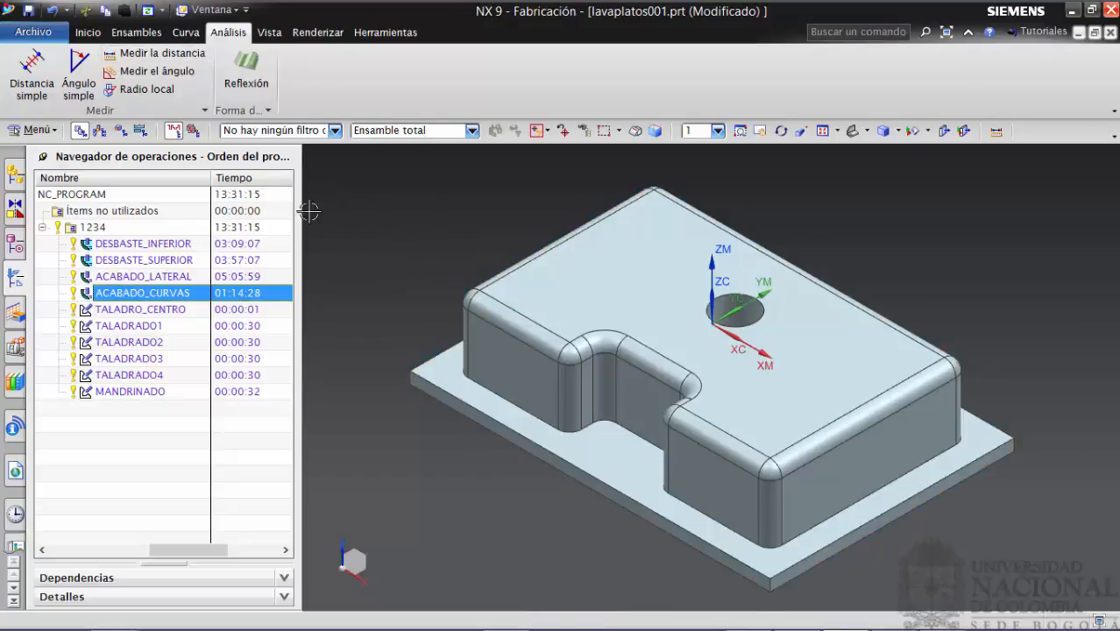
Measure the radius of the rounded face along the block's upper edge.
{"action": "left_click", "coordinate": [159, 55]}
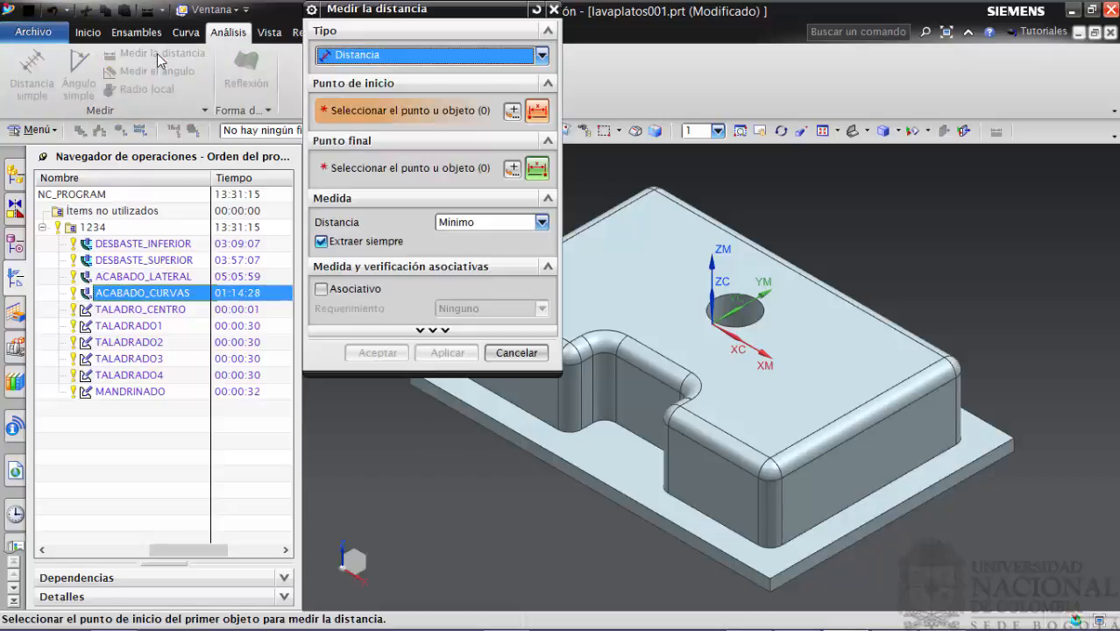
{"action": "left_click", "coordinate": [548, 55]}
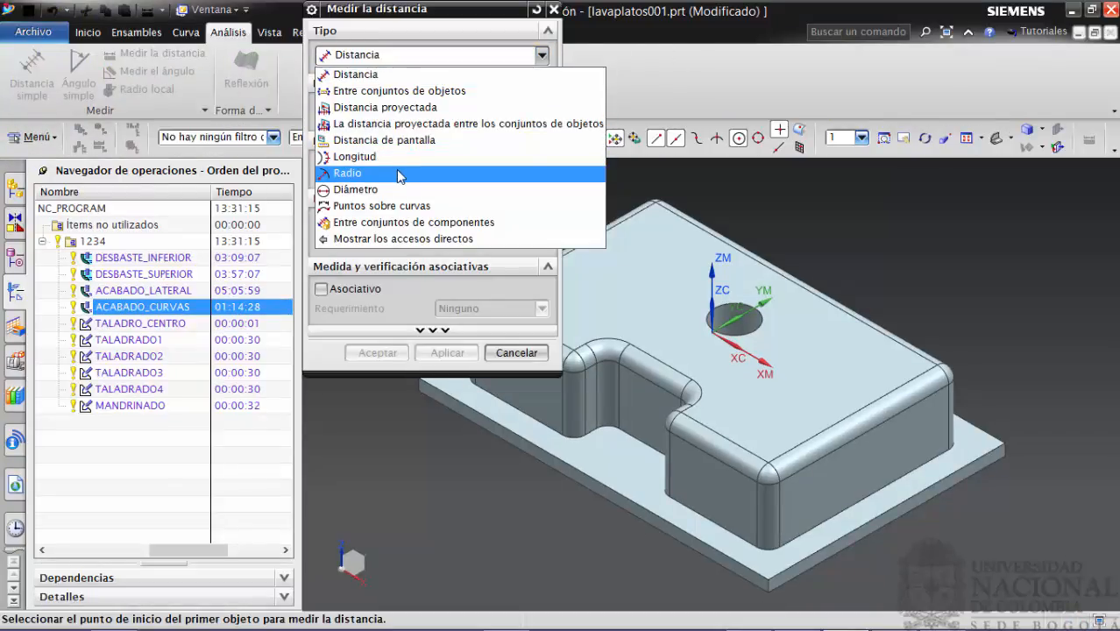
{"action": "left_click", "coordinate": [399, 174]}
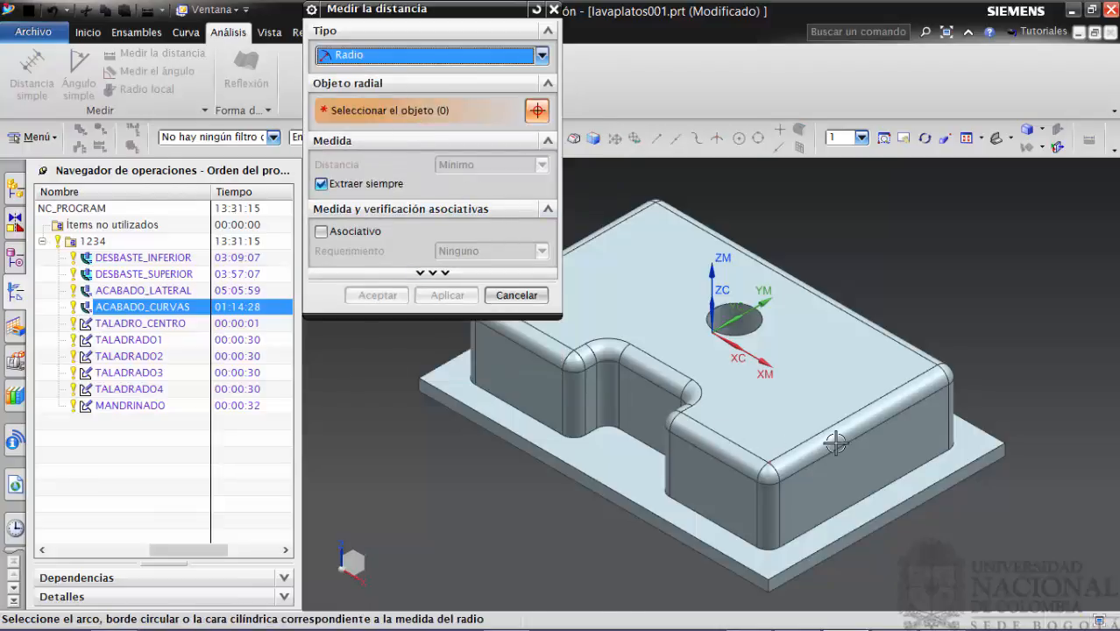
{"action": "left_click", "coordinate": [835, 444]}
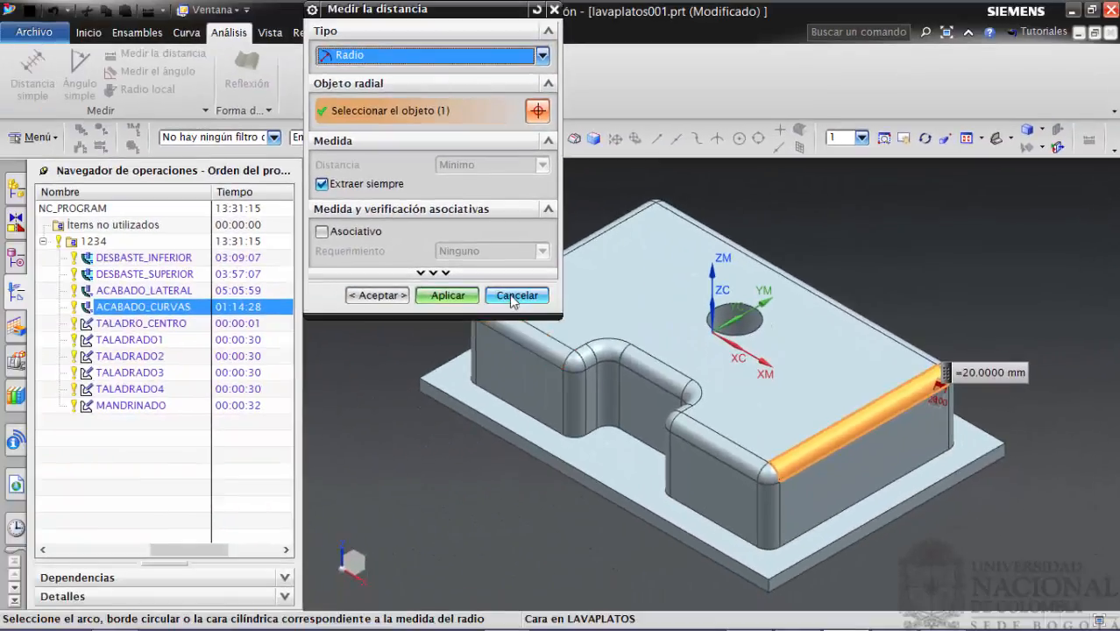
{"action": "left_click", "coordinate": [516, 295]}
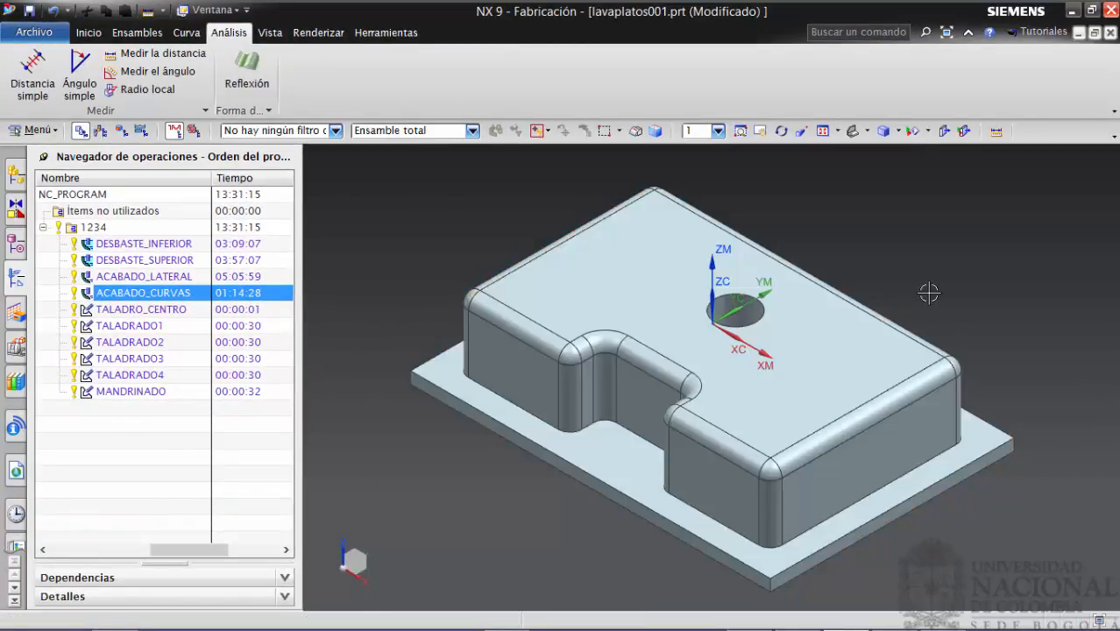
{"action": "left_click", "coordinate": [937, 309]}
{"action": "left_click", "coordinate": [888, 281]}
{"action": "double_click", "coordinate": [88, 296]}
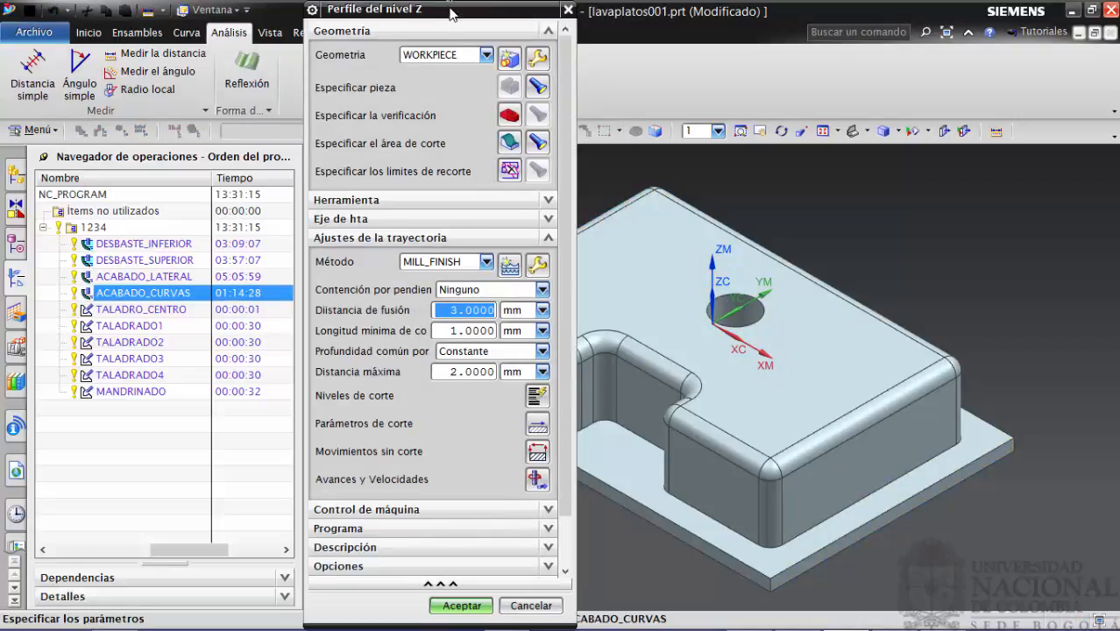
{"action": "left_click_drag", "start_coordinate": [418, 7], "coordinate": [318, 75]}
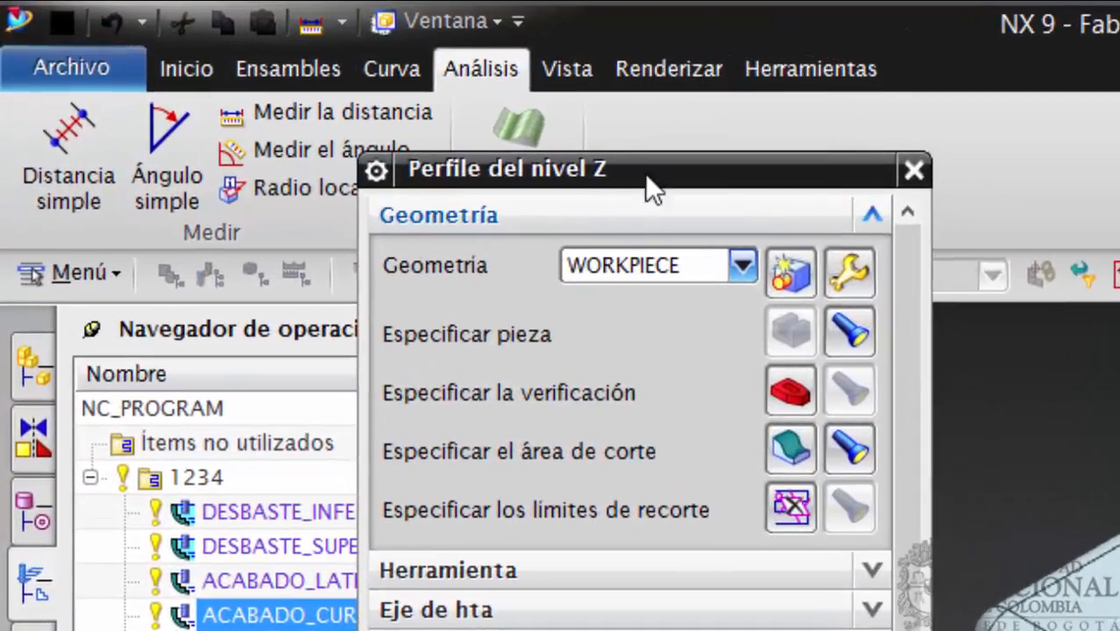
{"action": "left_click", "coordinate": [912, 170]}
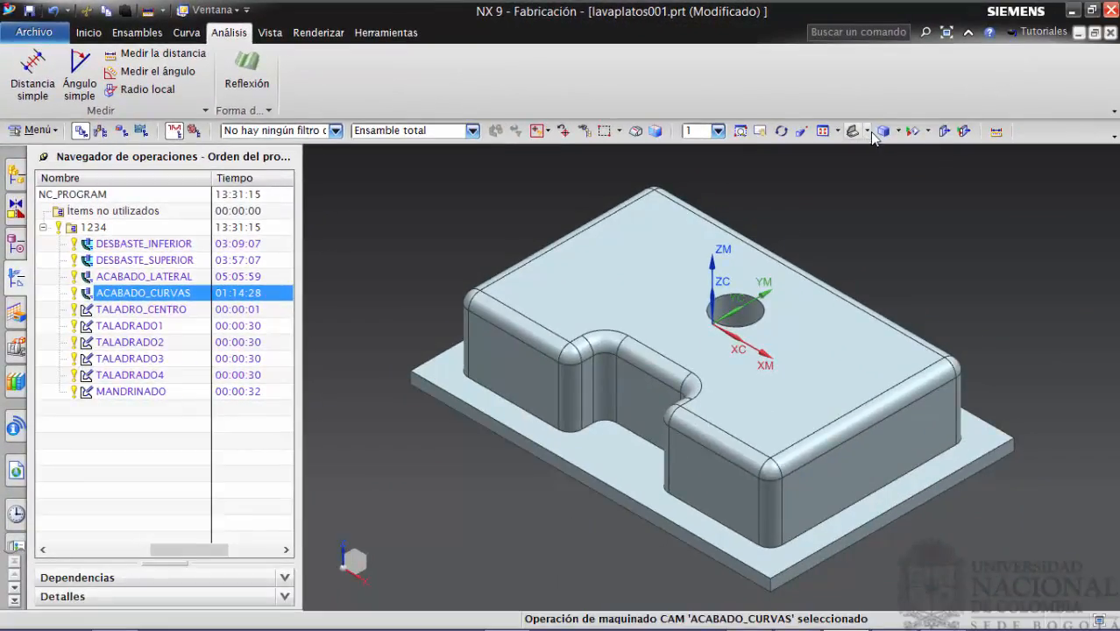
Examine the block's rounded upper corner up close in the right-side view.
{"action": "left_click", "coordinate": [1024, 155]}
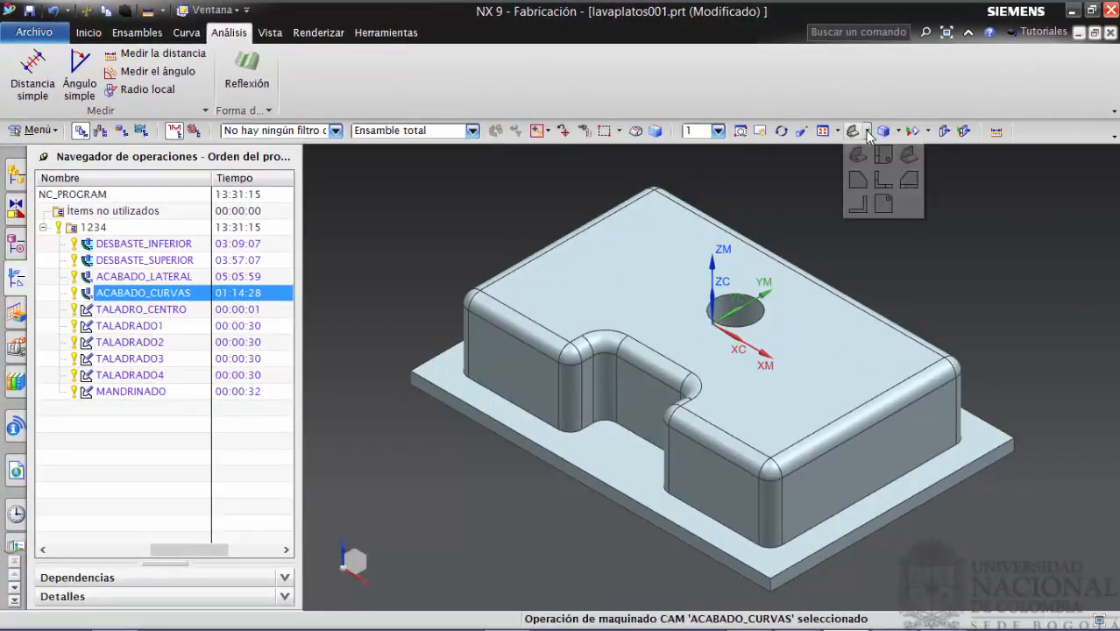
{"action": "left_click", "coordinate": [908, 179]}
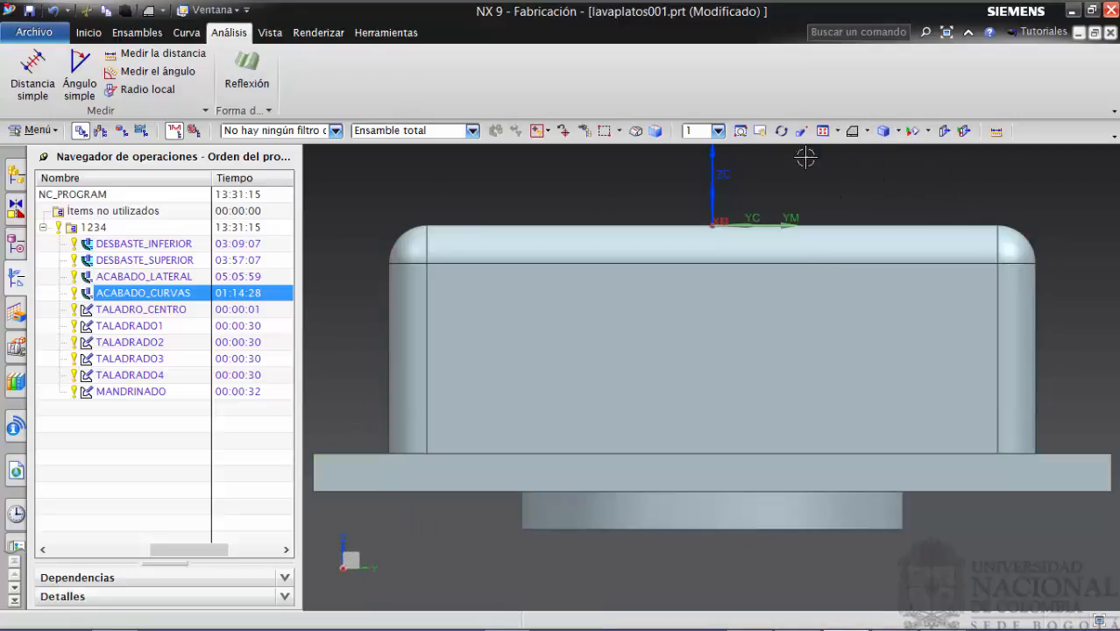
{"action": "left_click", "coordinate": [761, 131]}
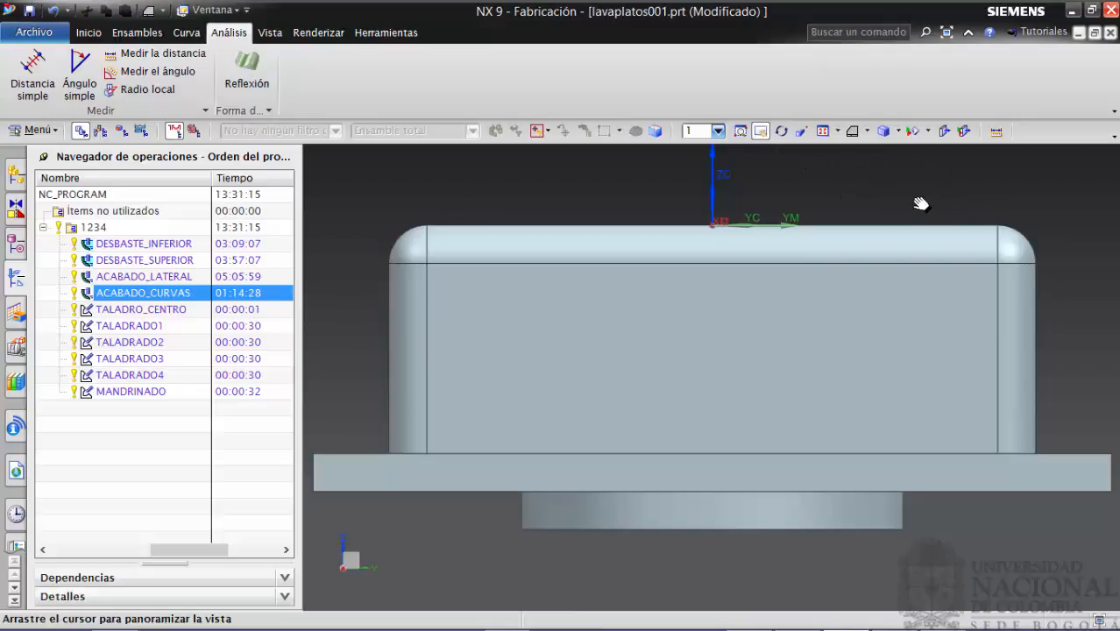
{"action": "left_click_drag", "start_coordinate": [1016, 240], "coordinate": [877, 296]}
{"action": "scroll", "coordinate": [922, 278], "scroll_direction": "down", "scroll_amount": 1}
{"action": "scroll", "coordinate": [922, 277], "scroll_direction": "down", "scroll_amount": 1}
{"action": "scroll", "coordinate": [920, 277], "scroll_direction": "up", "scroll_amount": 4}
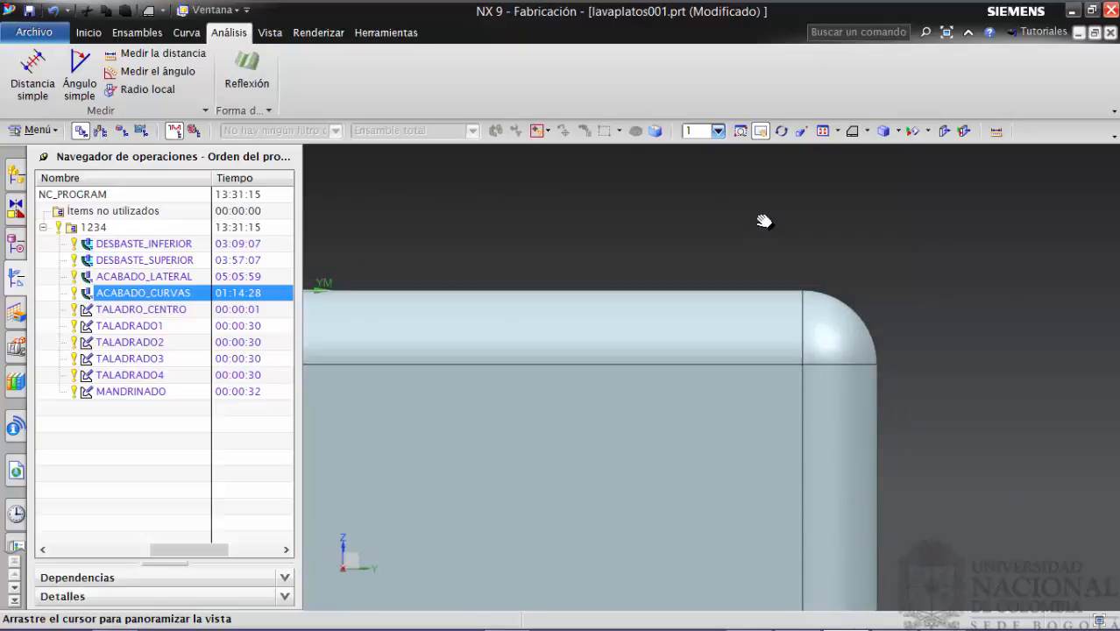
{"action": "key", "text": "Escape"}
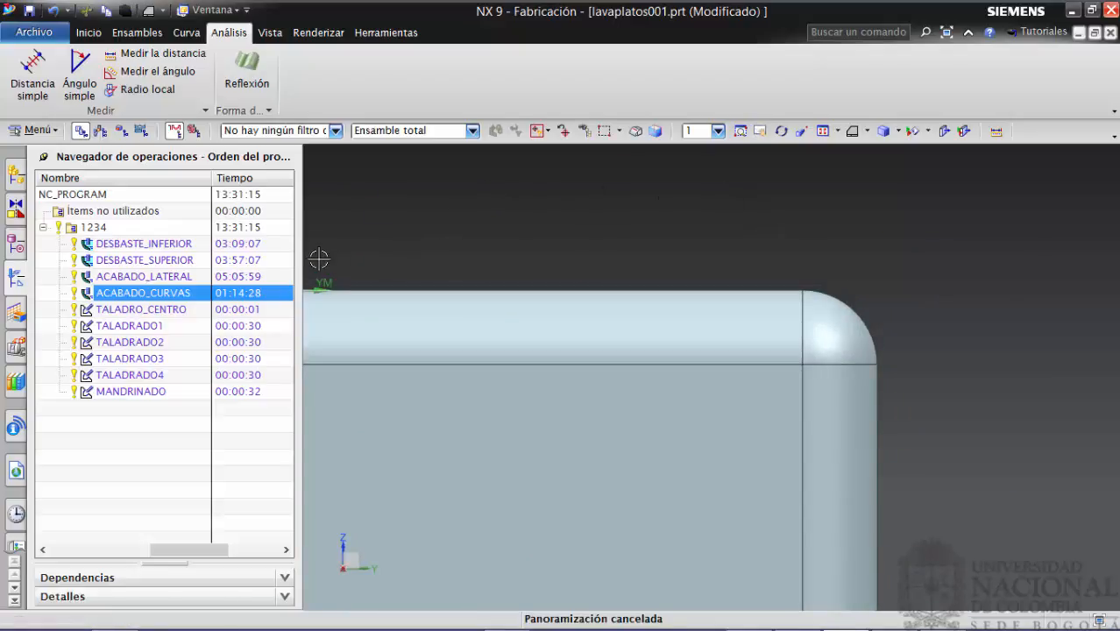
Play the Dinámico 3D simulation of the ACABADO_CURVAS toolpath at animation speed 9.
{"action": "double_click", "coordinate": [85, 298]}
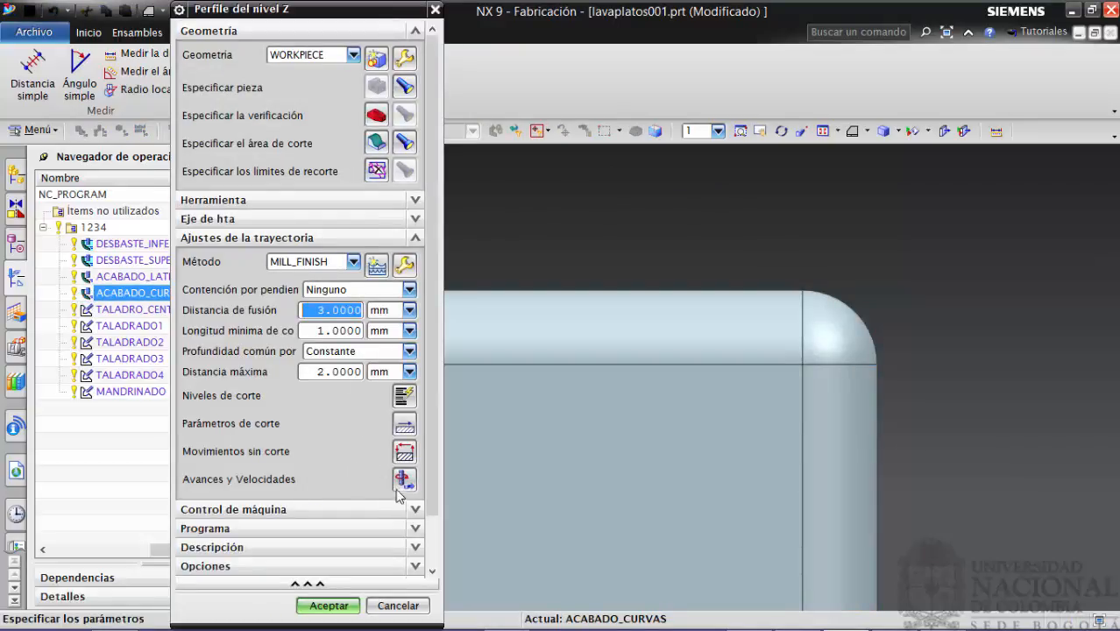
{"action": "left_click_drag", "start_coordinate": [432, 462], "coordinate": [424, 542]}
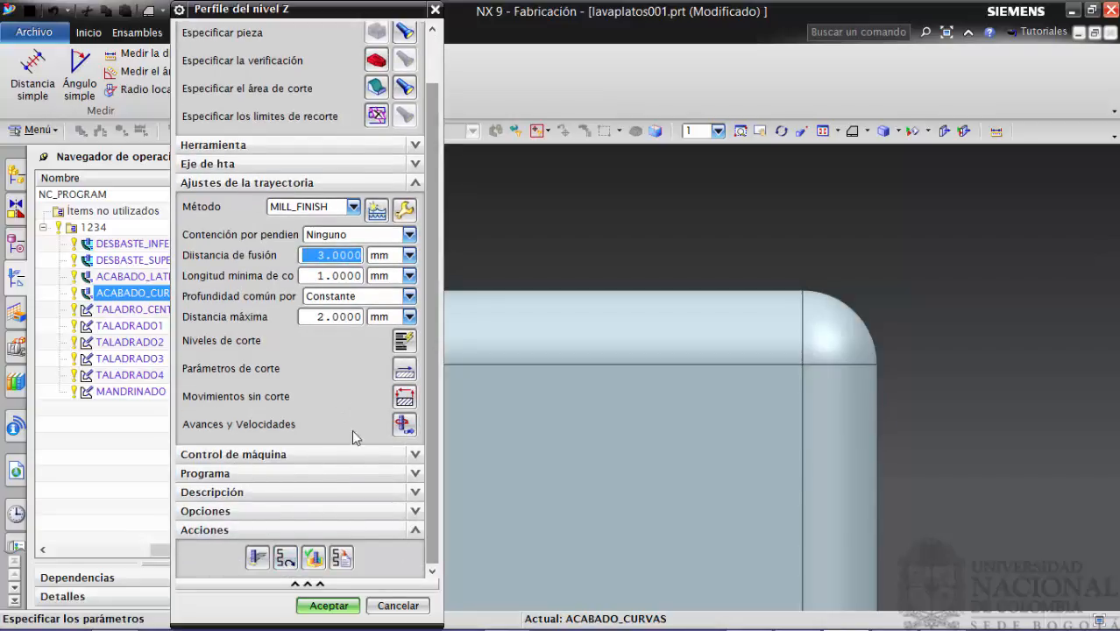
{"action": "left_click", "coordinate": [313, 557]}
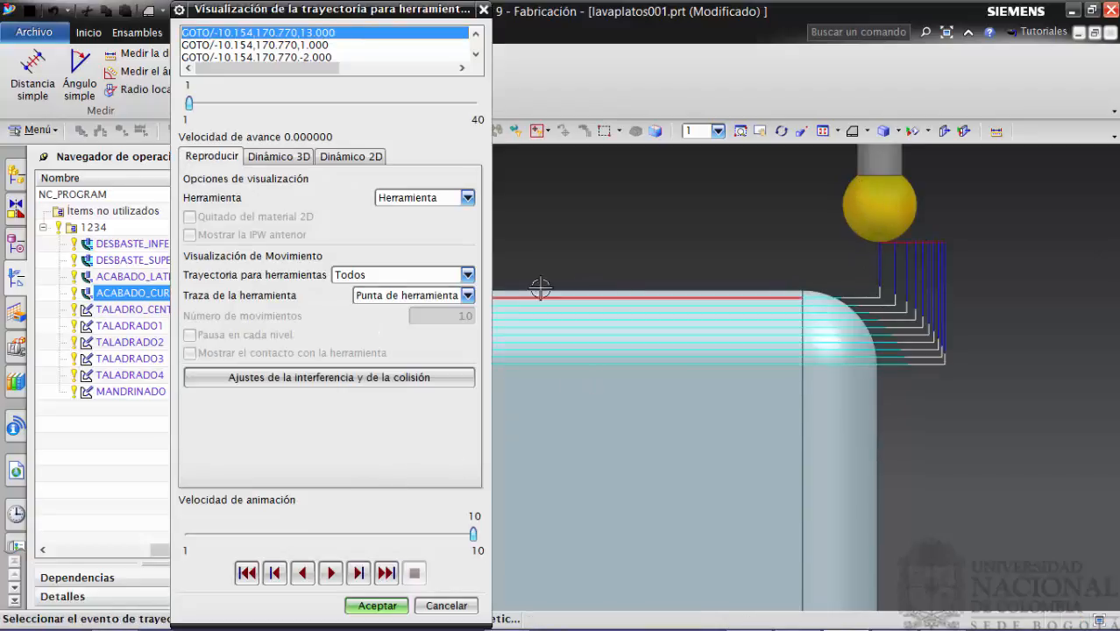
{"action": "left_click", "coordinate": [281, 158]}
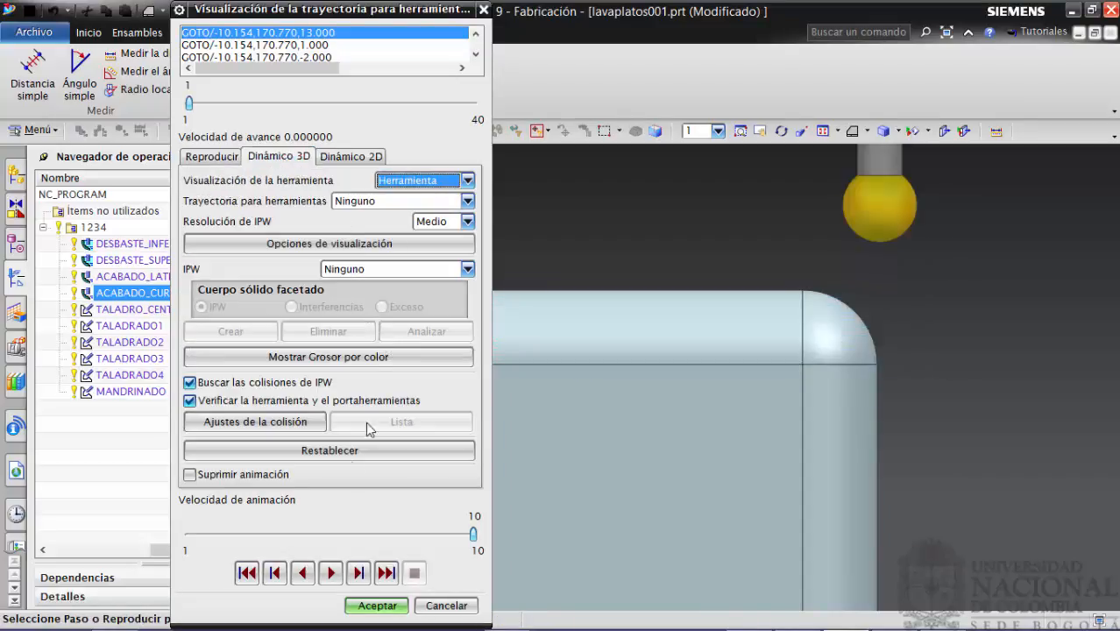
{"action": "left_click", "coordinate": [427, 532]}
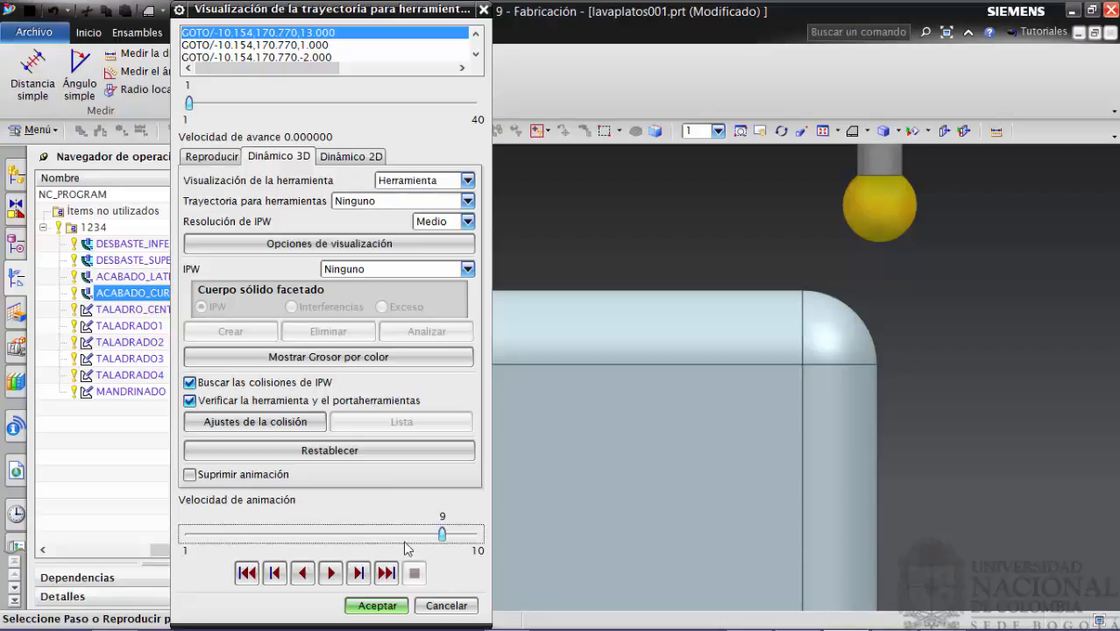
{"action": "left_click", "coordinate": [331, 573]}
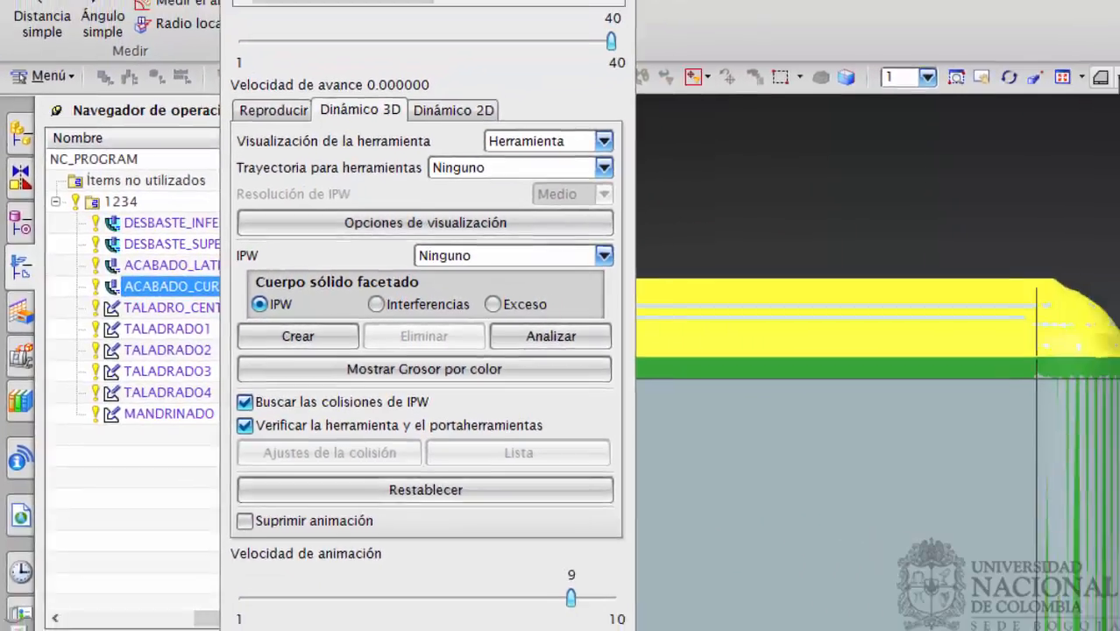
Inspect the simulated part in isometric view and close the toolpath visualization.
{"action": "left_click", "coordinate": [867, 131]}
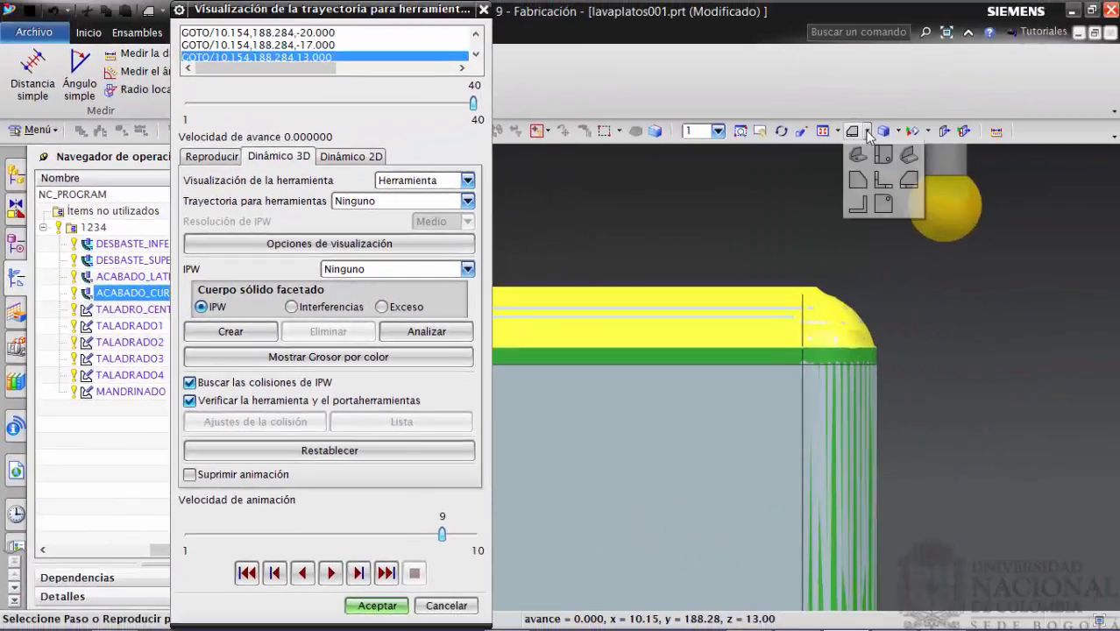
{"action": "left_click", "coordinate": [907, 159]}
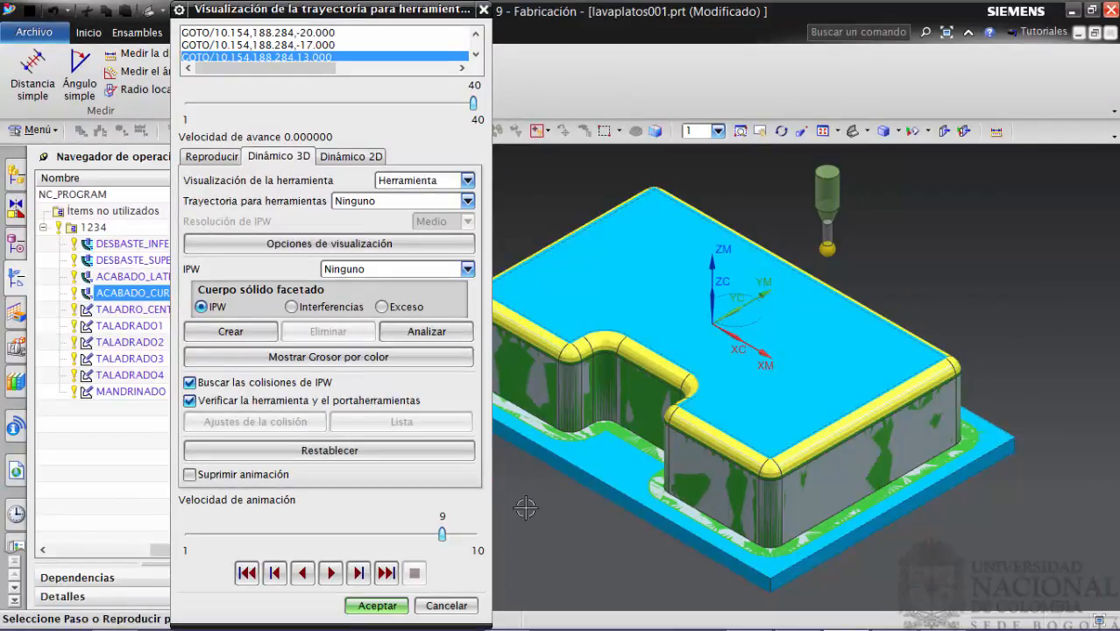
{"action": "left_click", "coordinate": [376, 606]}
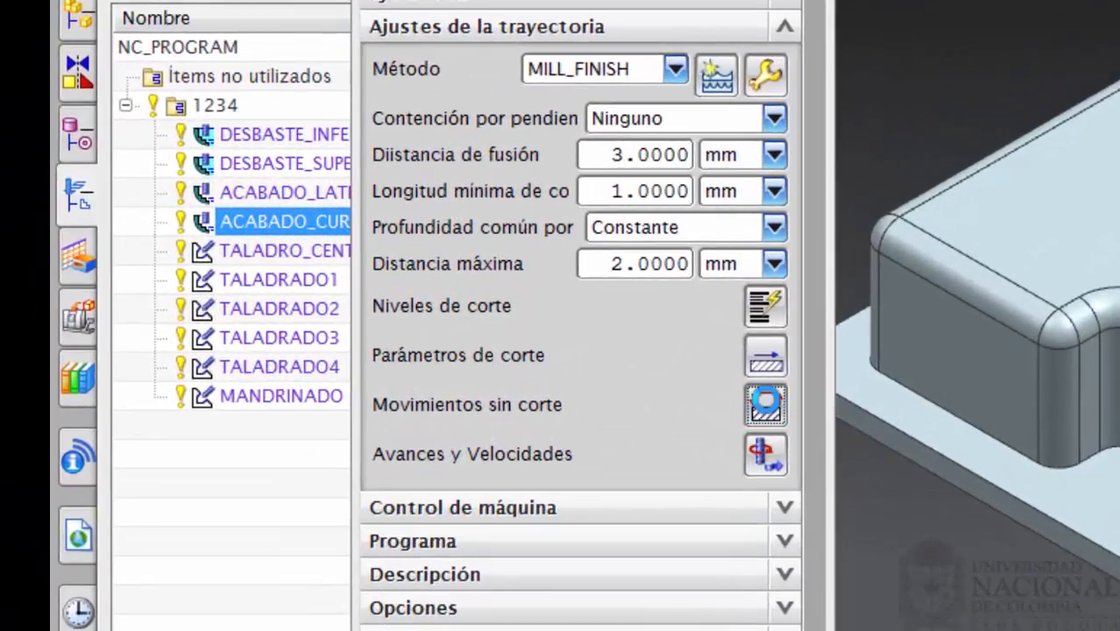
Set the open-area entry type of the non-cutting moves to "Arco: paralelo al eje de la herramienta", check the retract type, and regenerate the toolpath.
{"action": "left_click", "coordinate": [404, 396]}
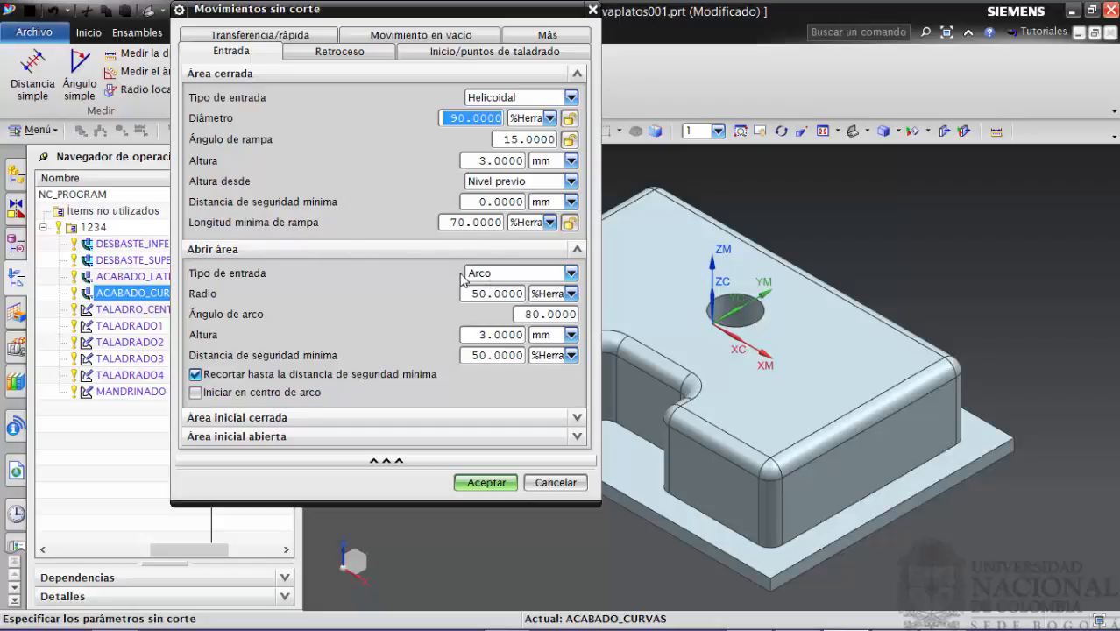
{"action": "left_click", "coordinate": [570, 275]}
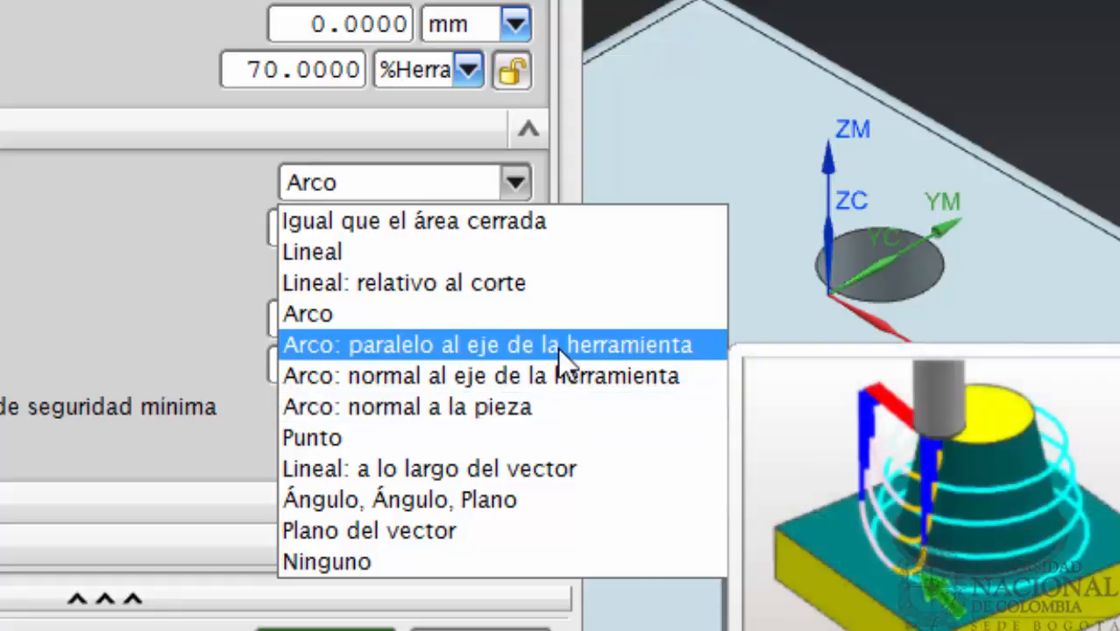
{"action": "left_click", "coordinate": [557, 347]}
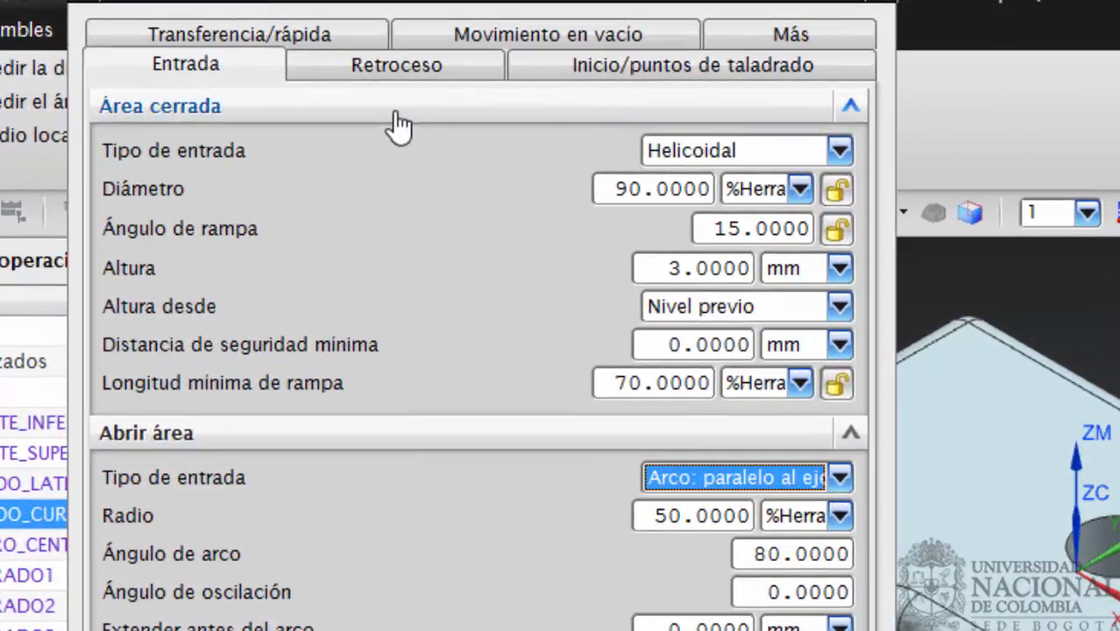
{"action": "left_click", "coordinate": [401, 72]}
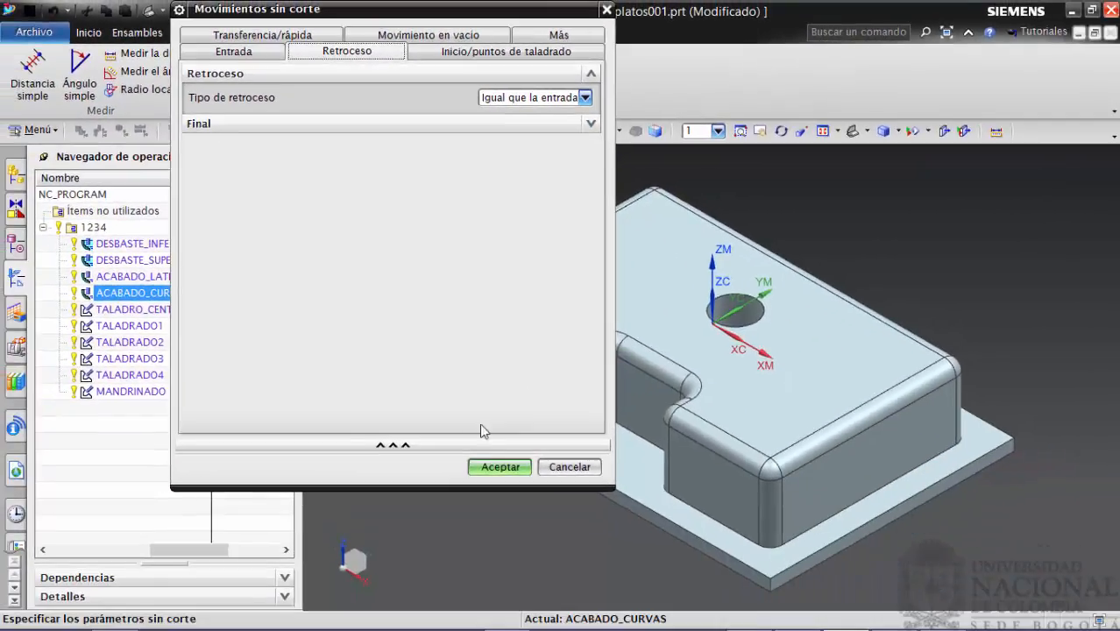
{"action": "left_click", "coordinate": [498, 467]}
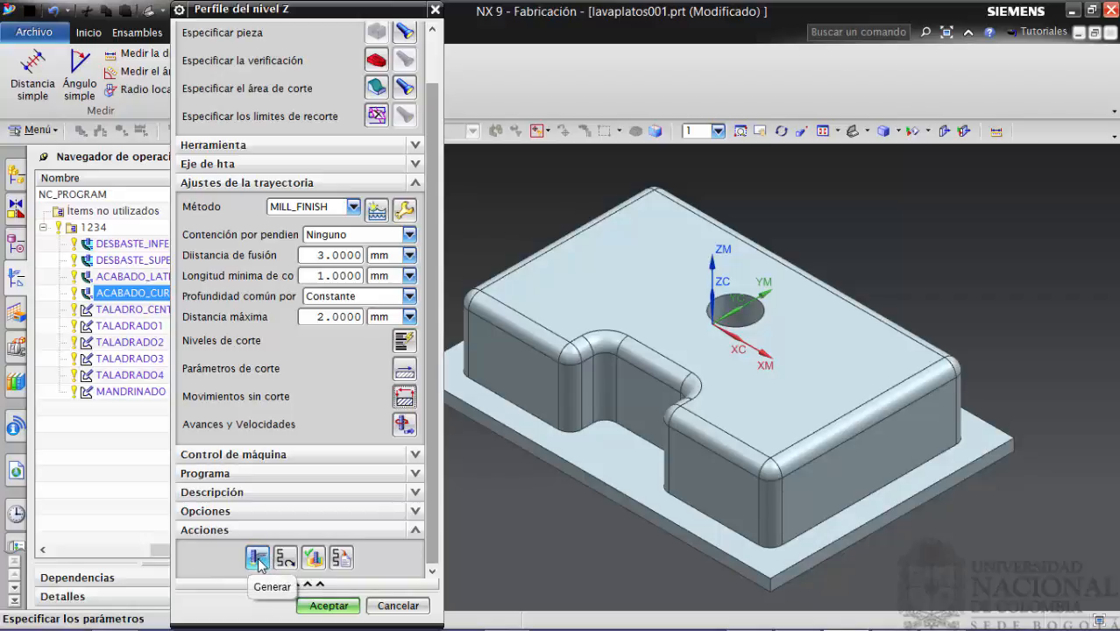
{"action": "left_click", "coordinate": [258, 559]}
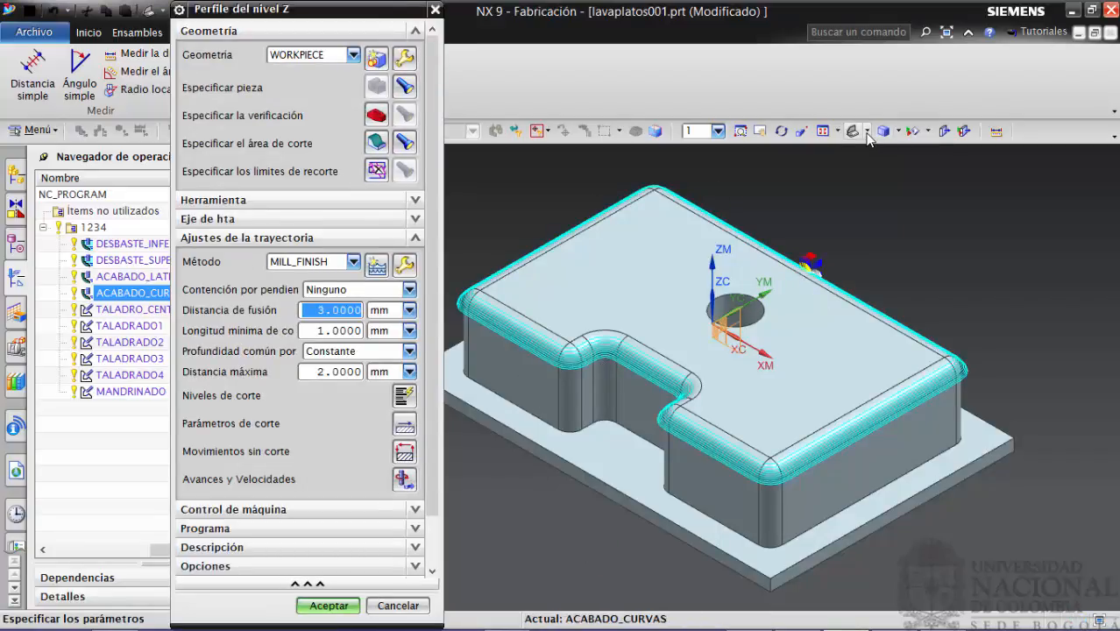
Examine the regenerated toolpath's entry and retract moves around the rounded upper corner in the right-side view.
{"action": "left_click", "coordinate": [897, 131]}
{"action": "left_click", "coordinate": [865, 131]}
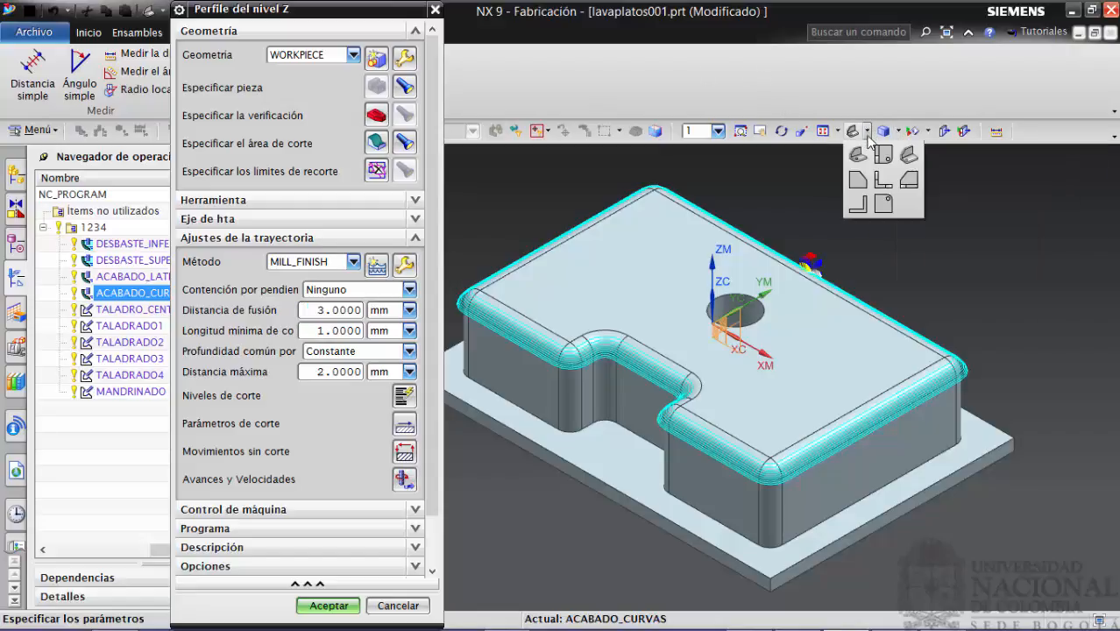
{"action": "left_click", "coordinate": [905, 180]}
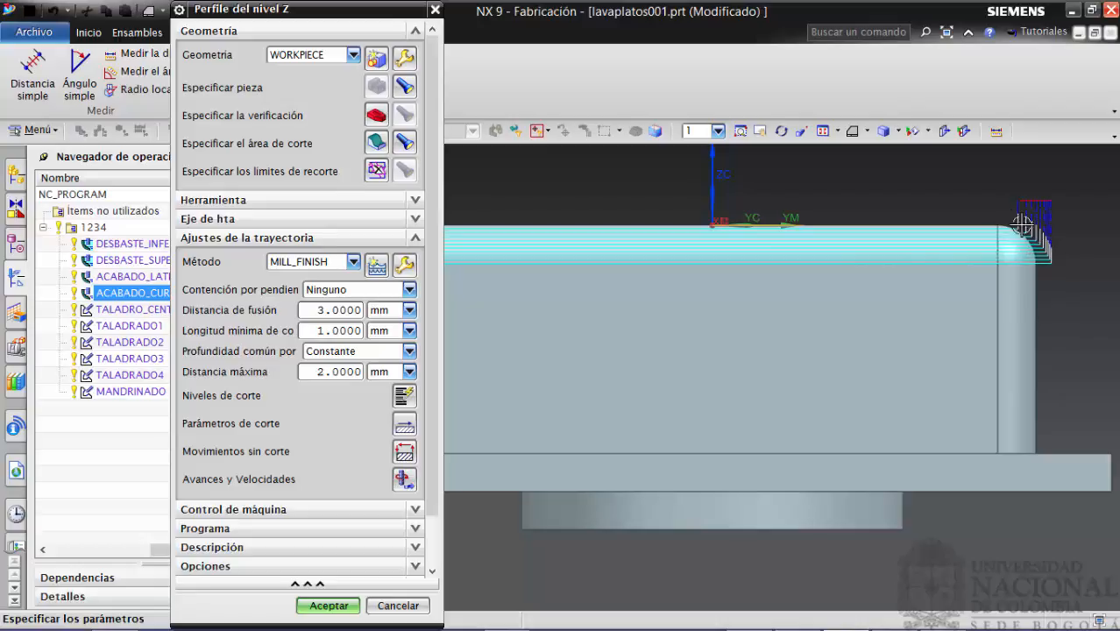
{"action": "left_click", "coordinate": [760, 131]}
{"action": "left_click_drag", "start_coordinate": [1036, 256], "coordinate": [801, 315]}
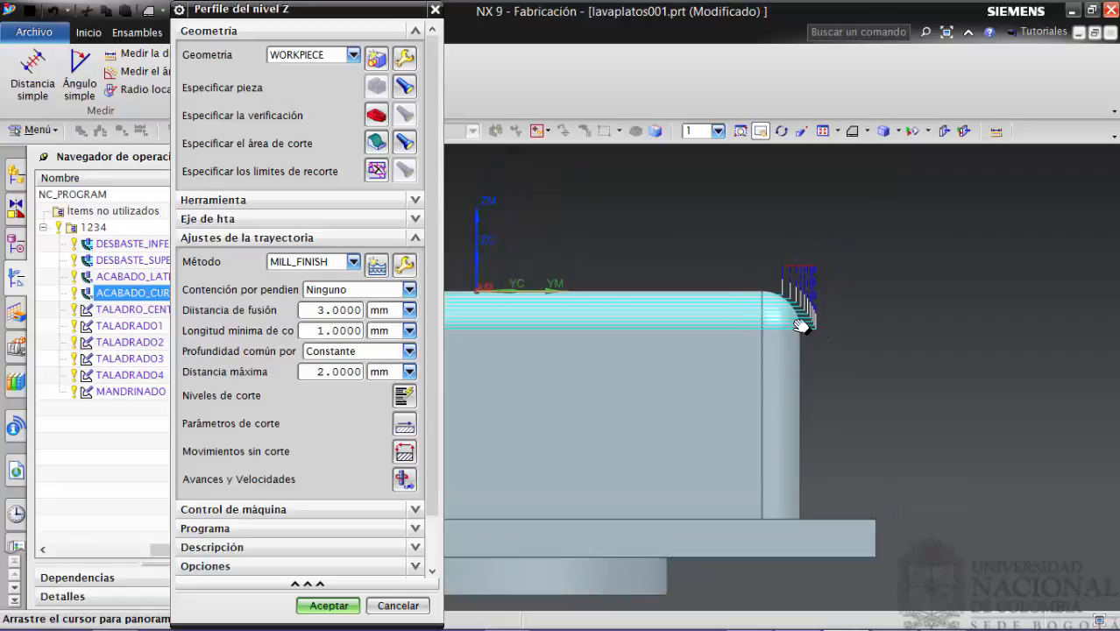
{"action": "scroll", "coordinate": [799, 324], "scroll_direction": "up", "scroll_amount": 2}
{"action": "scroll", "coordinate": [797, 325], "scroll_direction": "up", "scroll_amount": 3}
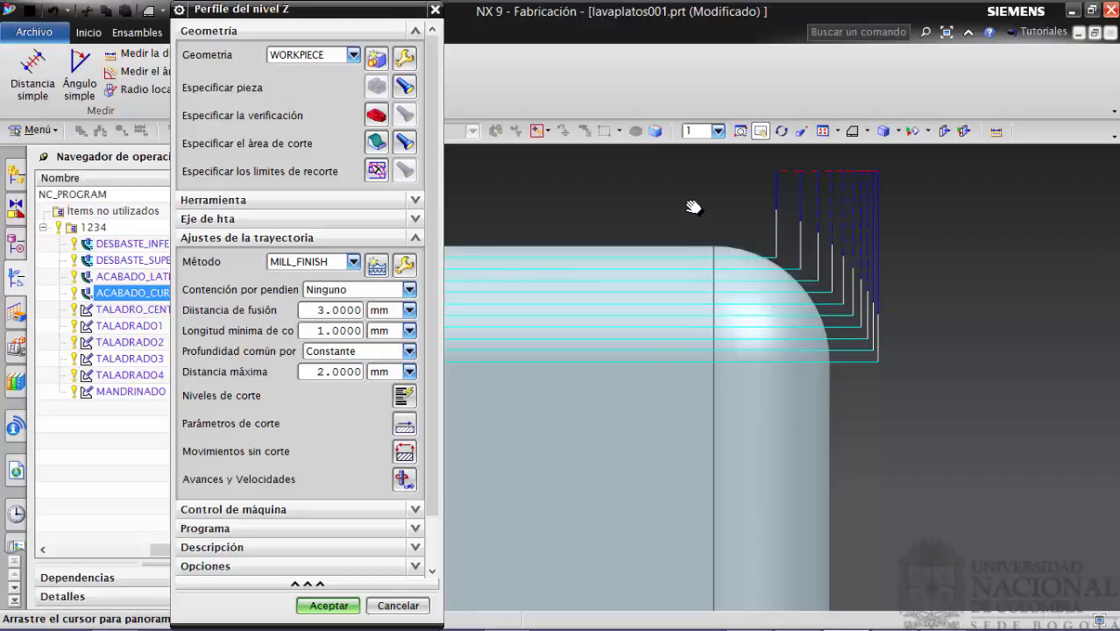
{"action": "key", "text": "Escape"}
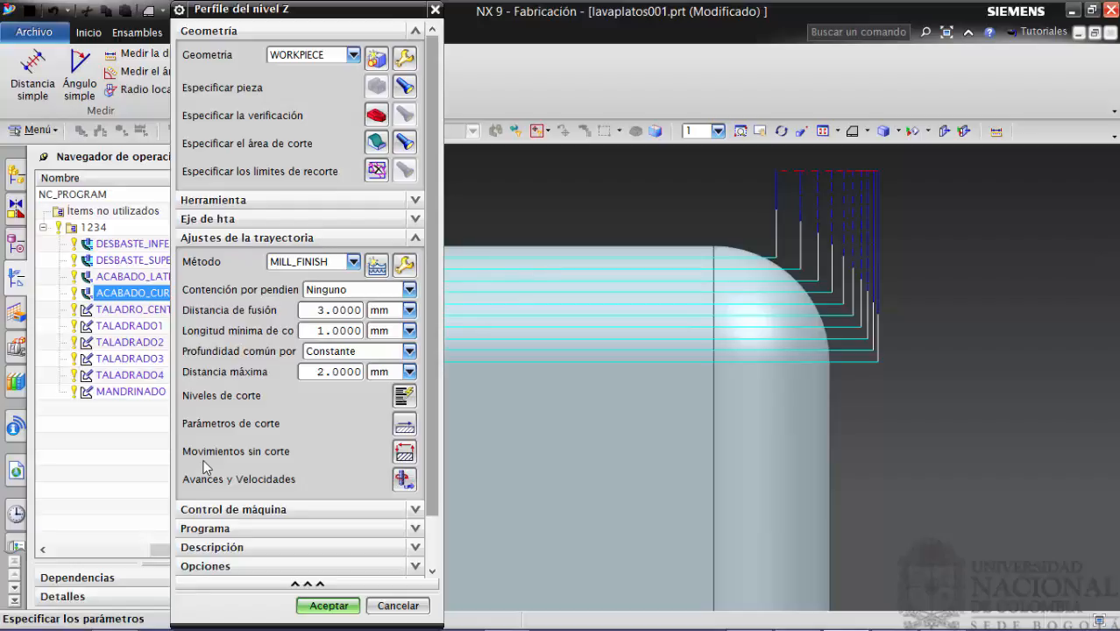
Set the open-area entry type of the non-cutting moves to "Arco: normal al eje de la herramienta" and regenerate the ACABADO_CURVAS toolpath.
{"action": "left_click", "coordinate": [404, 453]}
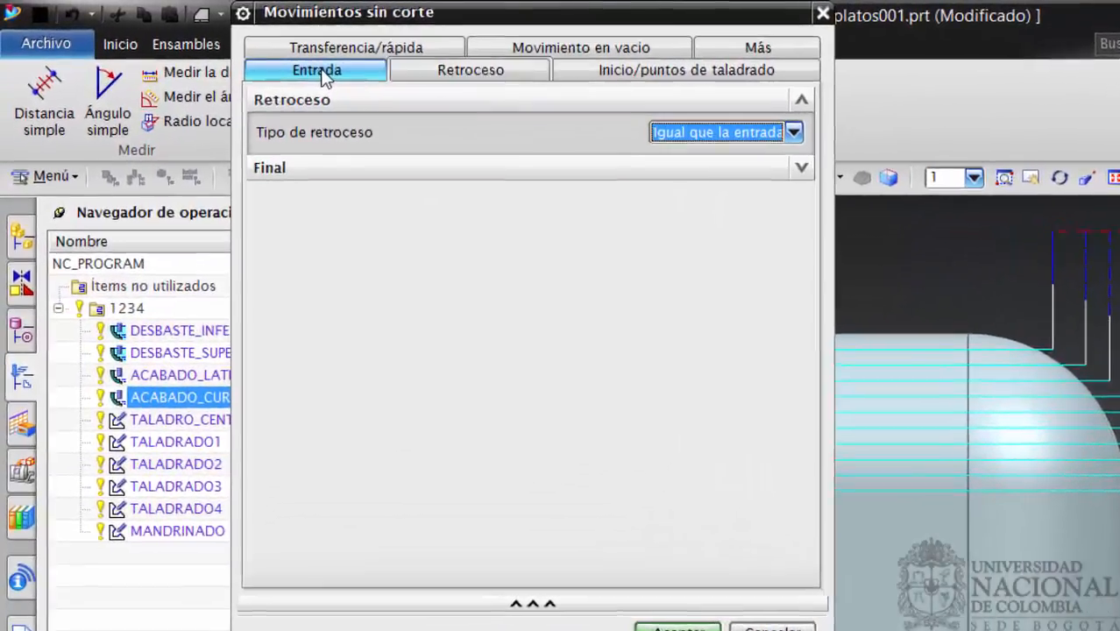
{"action": "left_click", "coordinate": [322, 73]}
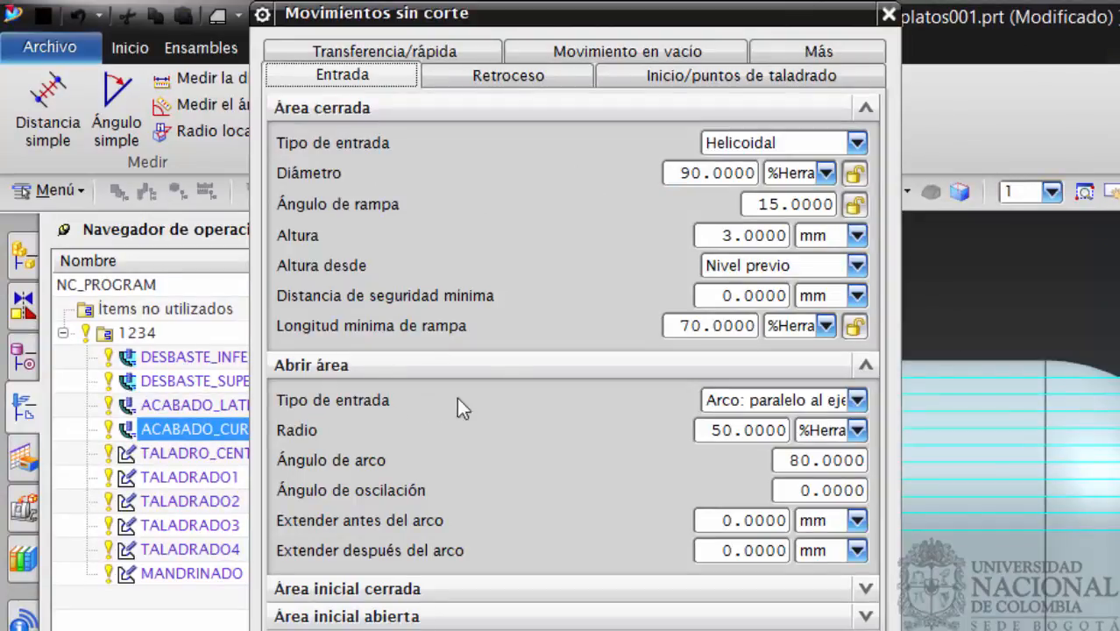
{"action": "left_click", "coordinate": [856, 400]}
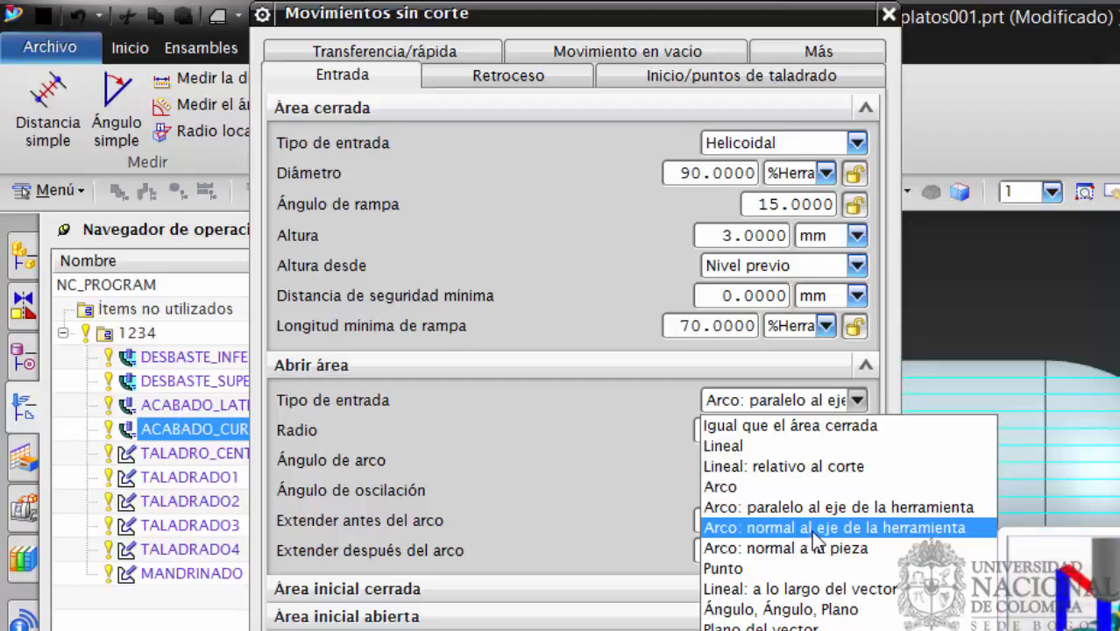
{"action": "left_click", "coordinate": [899, 527]}
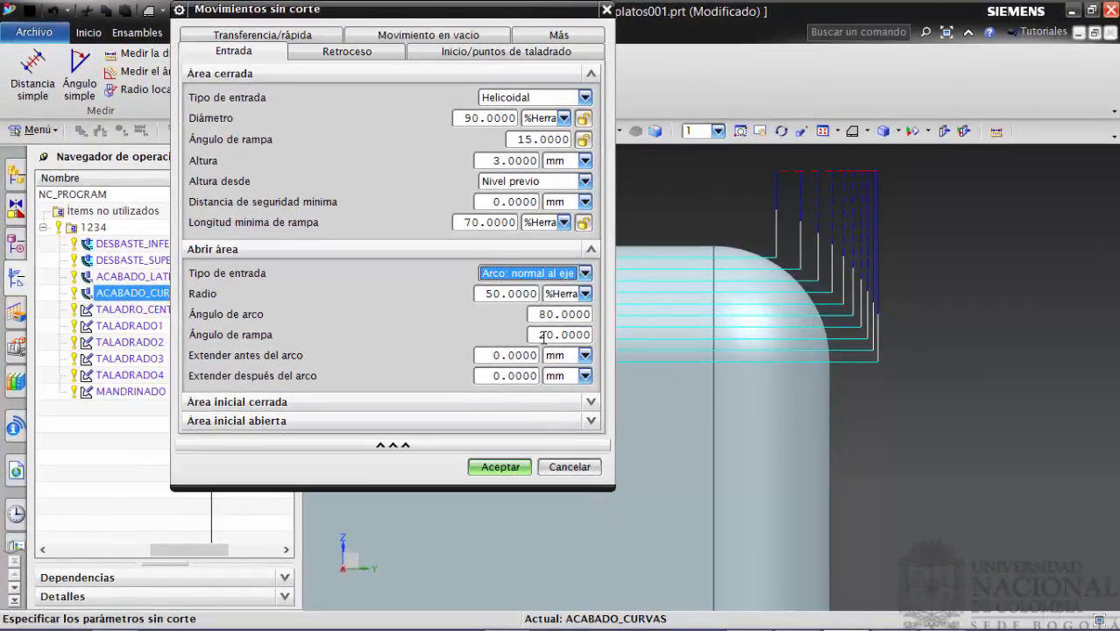
{"action": "left_click", "coordinate": [501, 466]}
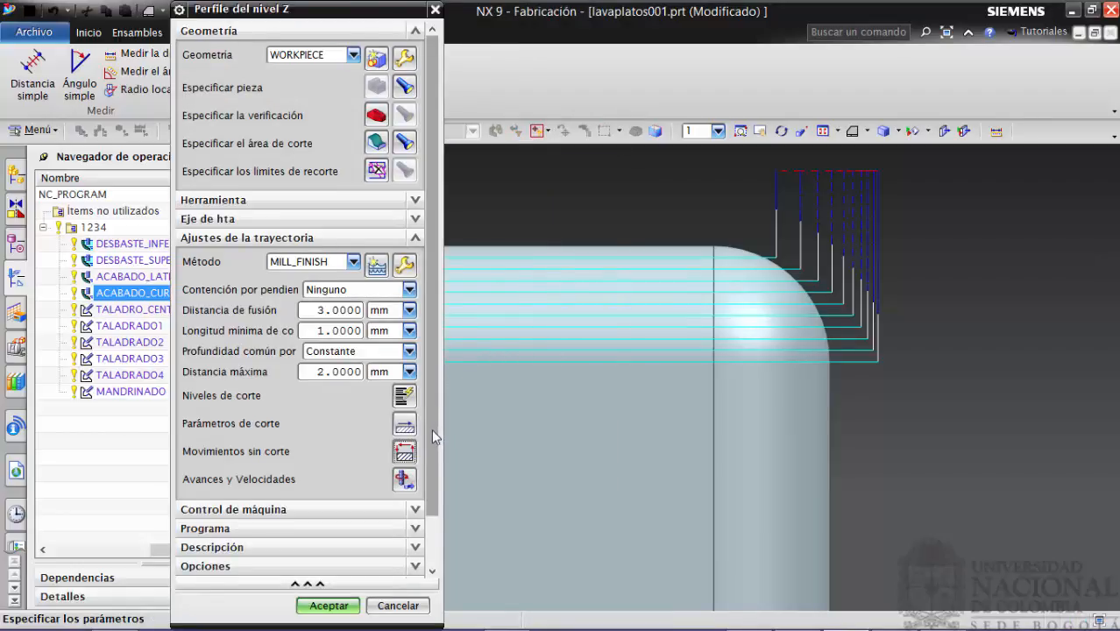
{"action": "scroll", "coordinate": [431, 428], "scroll_direction": "down", "scroll_amount": 2}
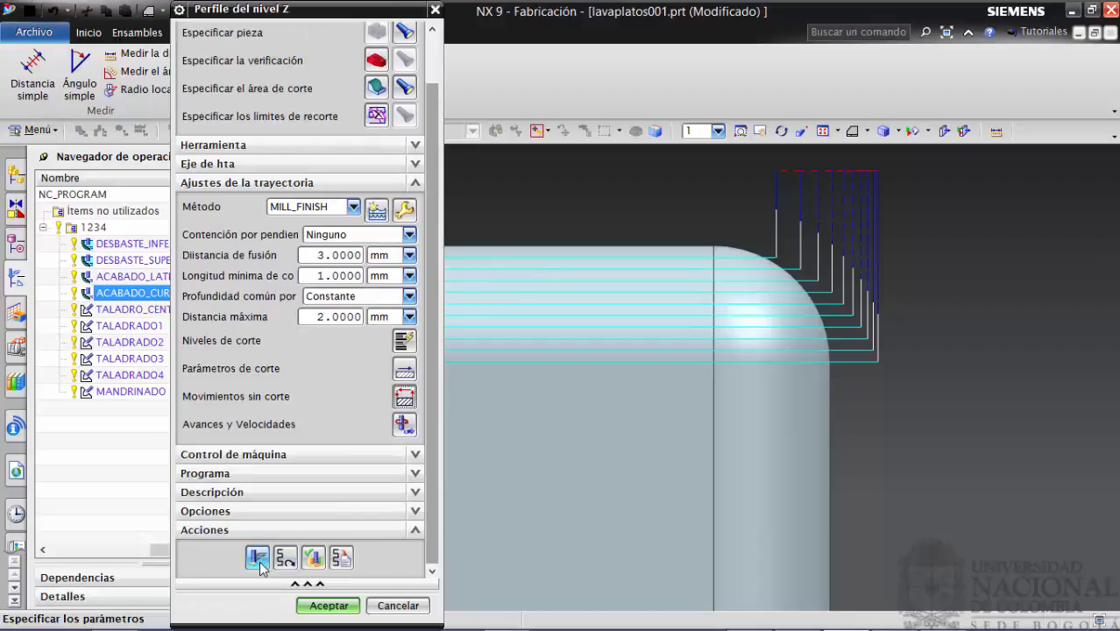
{"action": "left_click_drag", "start_coordinate": [314, 12], "coordinate": [354, 5]}
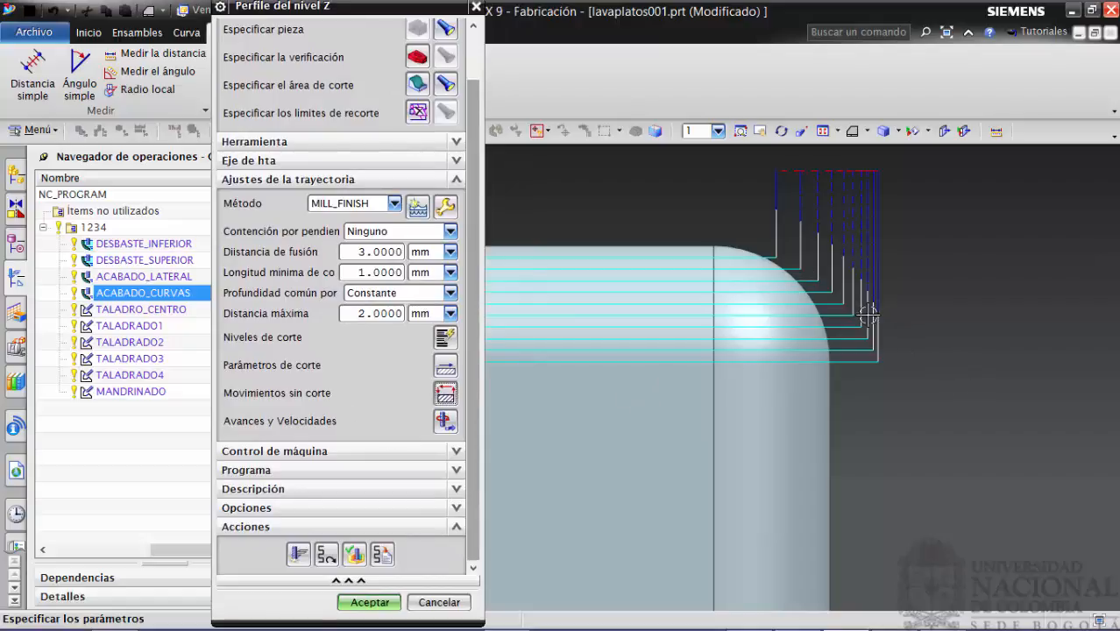
{"action": "left_click", "coordinate": [298, 554]}
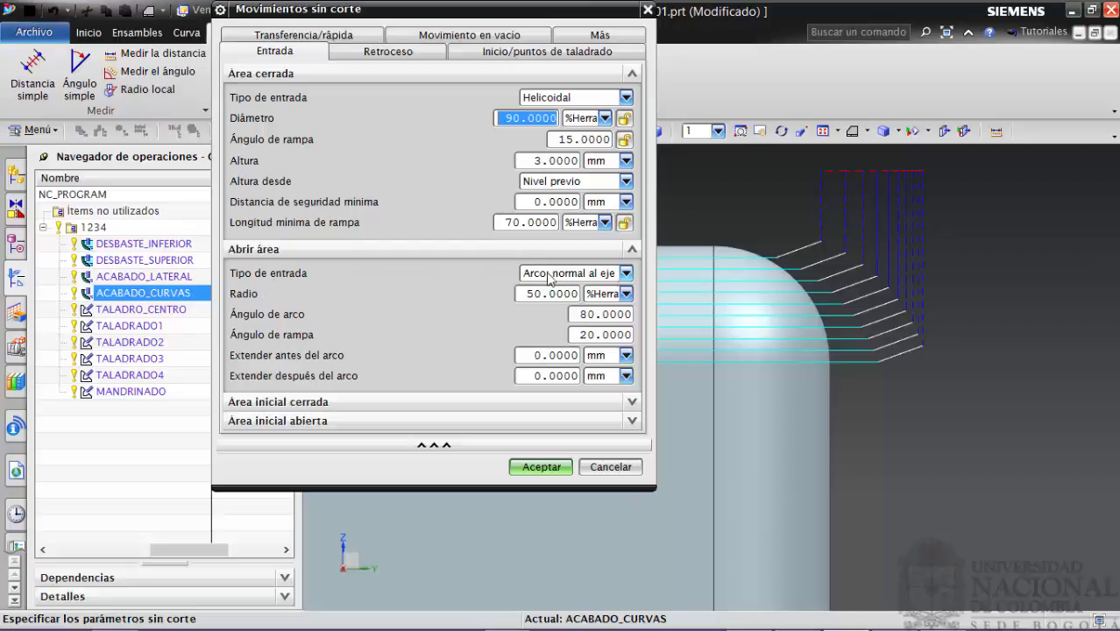
Set the open-area entry type to "Arco: normal a la pieza", regenerate the ACABADO_CURVAS toolpath and accept the operation.
{"action": "left_click", "coordinate": [626, 273]}
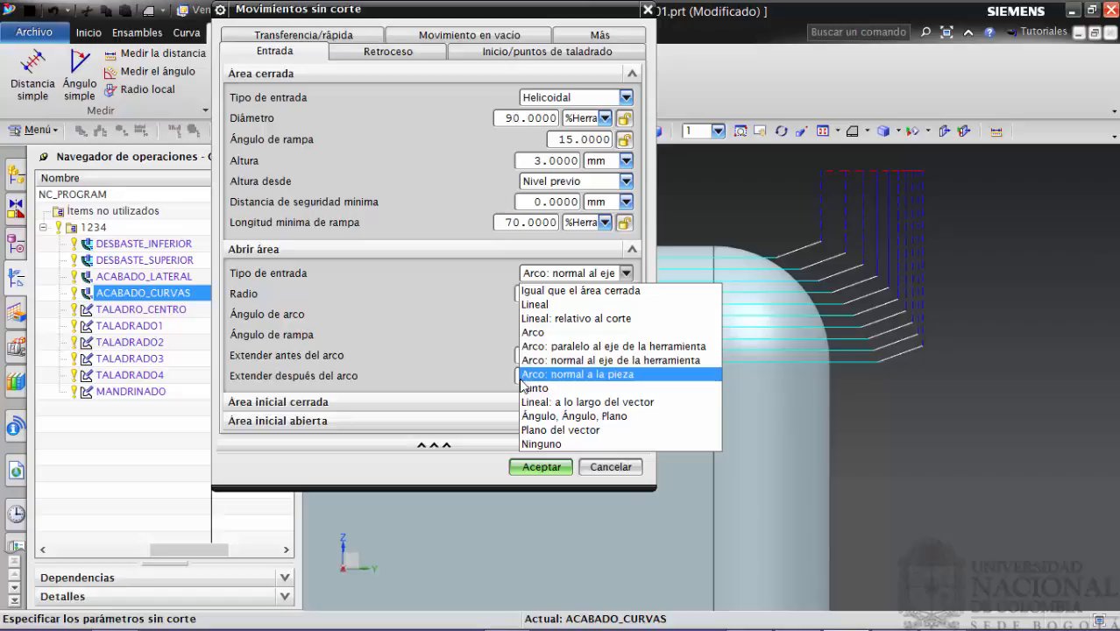
{"action": "mouse_move", "coordinate": [578, 379]}
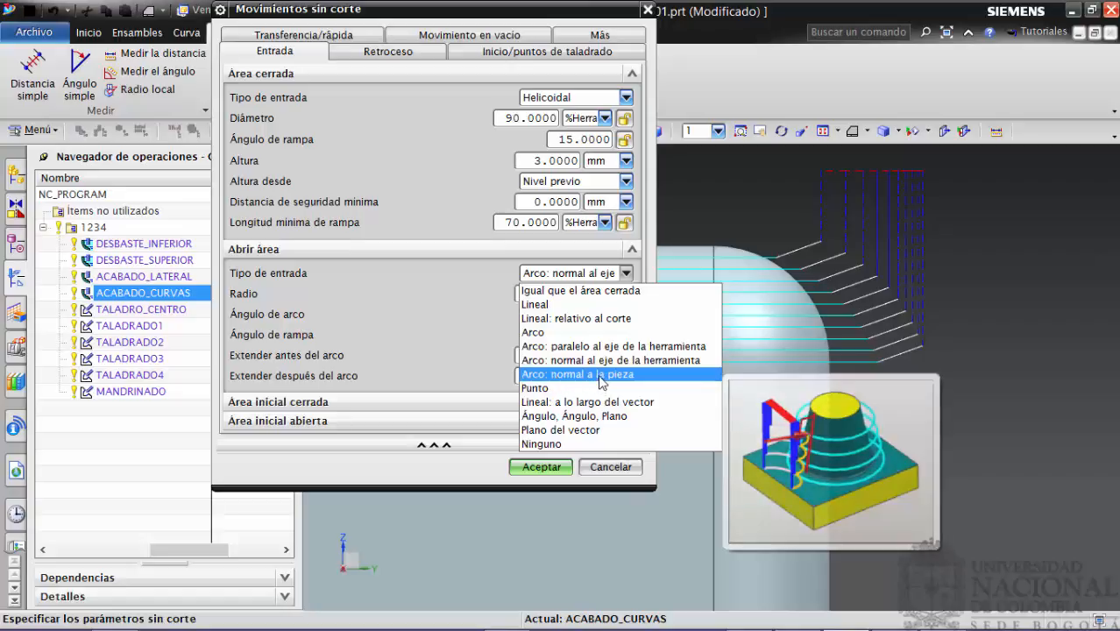
{"action": "left_click", "coordinate": [599, 375]}
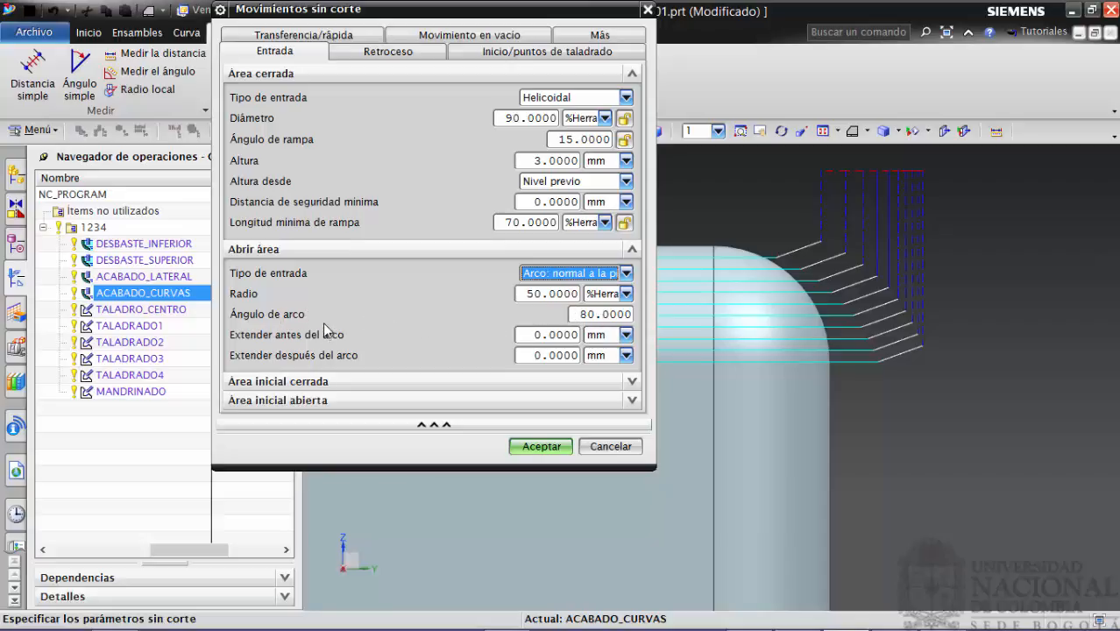
{"action": "left_click", "coordinate": [541, 446]}
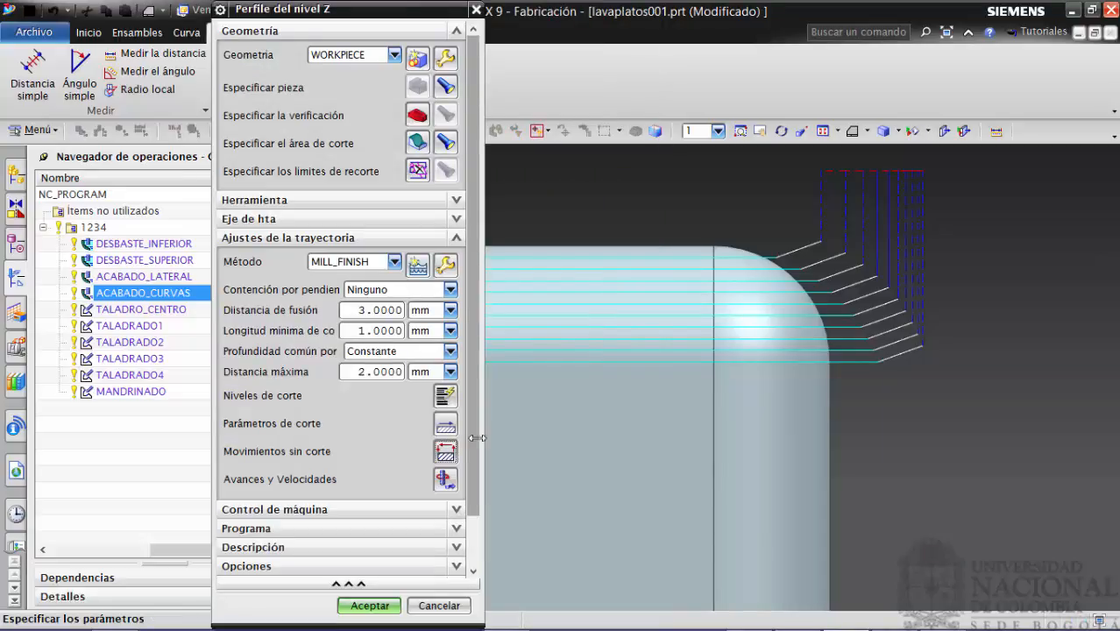
{"action": "scroll", "coordinate": [473, 446], "scroll_direction": "down", "scroll_amount": 3}
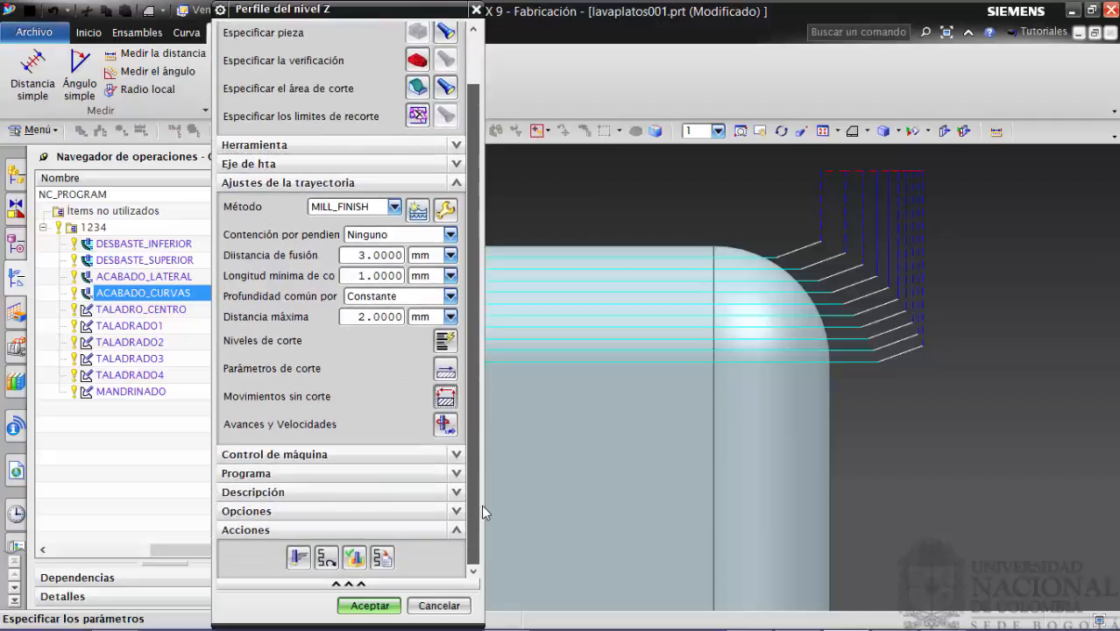
{"action": "left_click", "coordinate": [298, 558]}
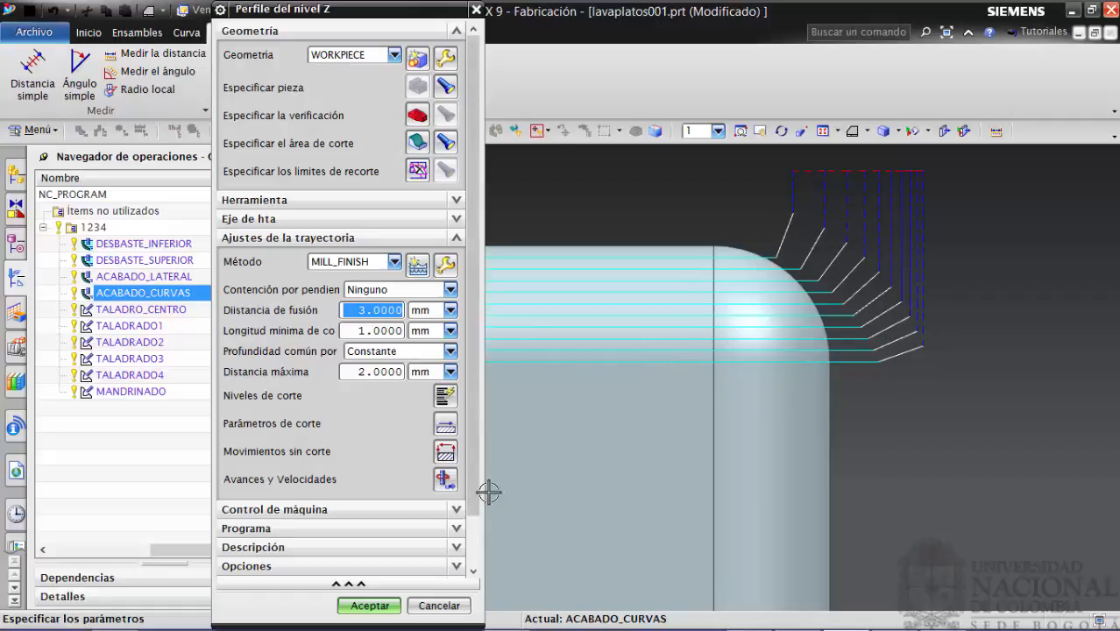
{"action": "left_click_drag", "start_coordinate": [474, 498], "coordinate": [469, 548]}
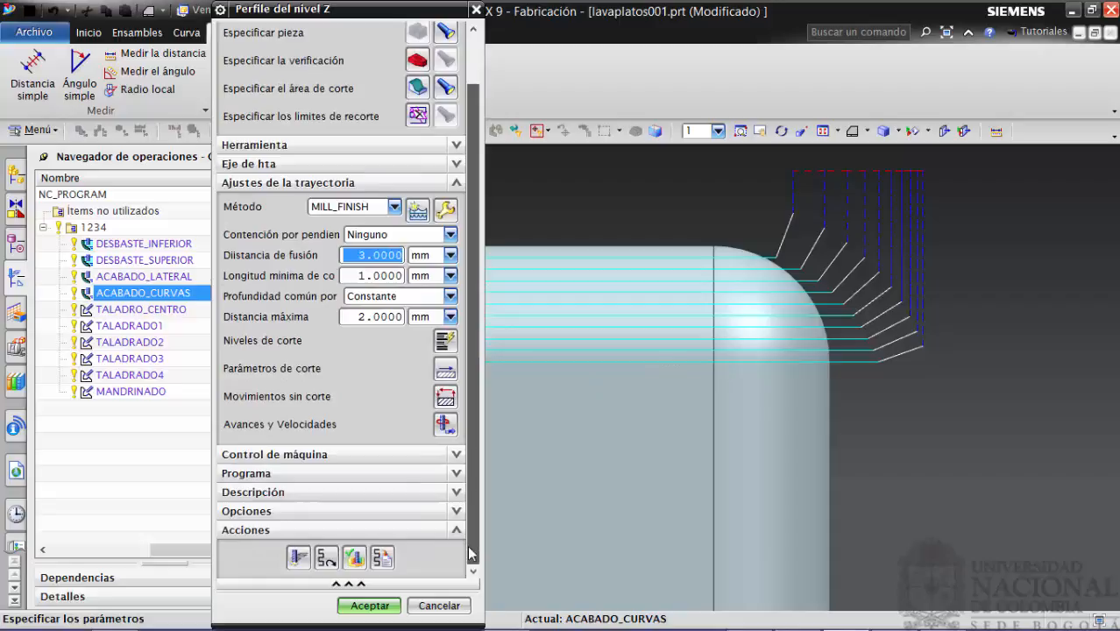
{"action": "left_click", "coordinate": [348, 609]}
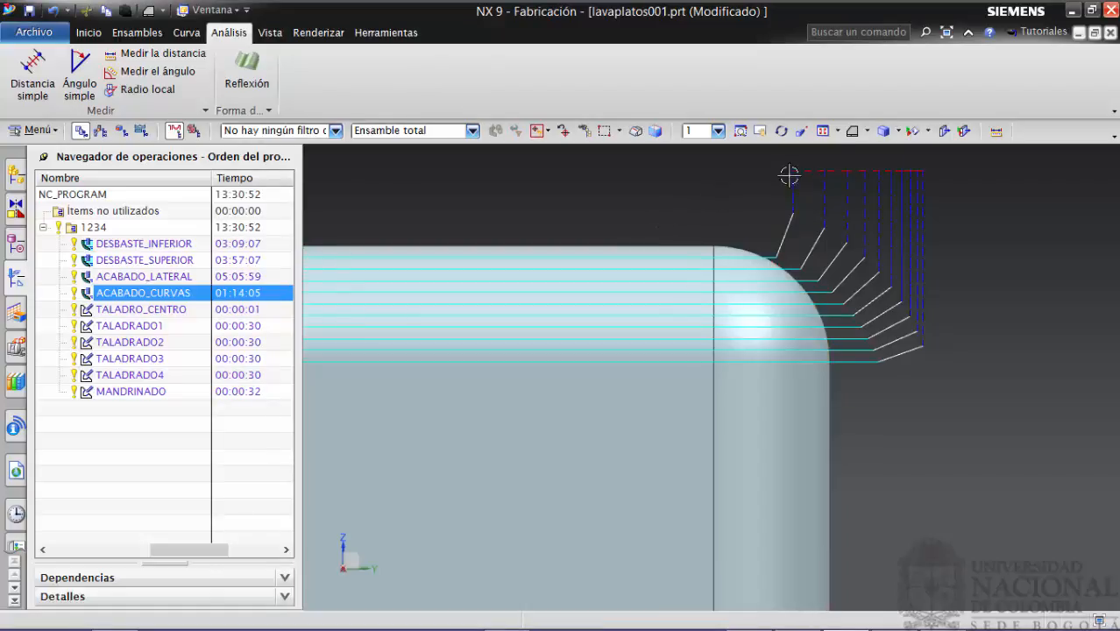
Display the ACABADO_LATERAL toolpath and examine its entry moves around the rounded upper corner in the right-side view.
{"action": "left_click", "coordinate": [866, 132]}
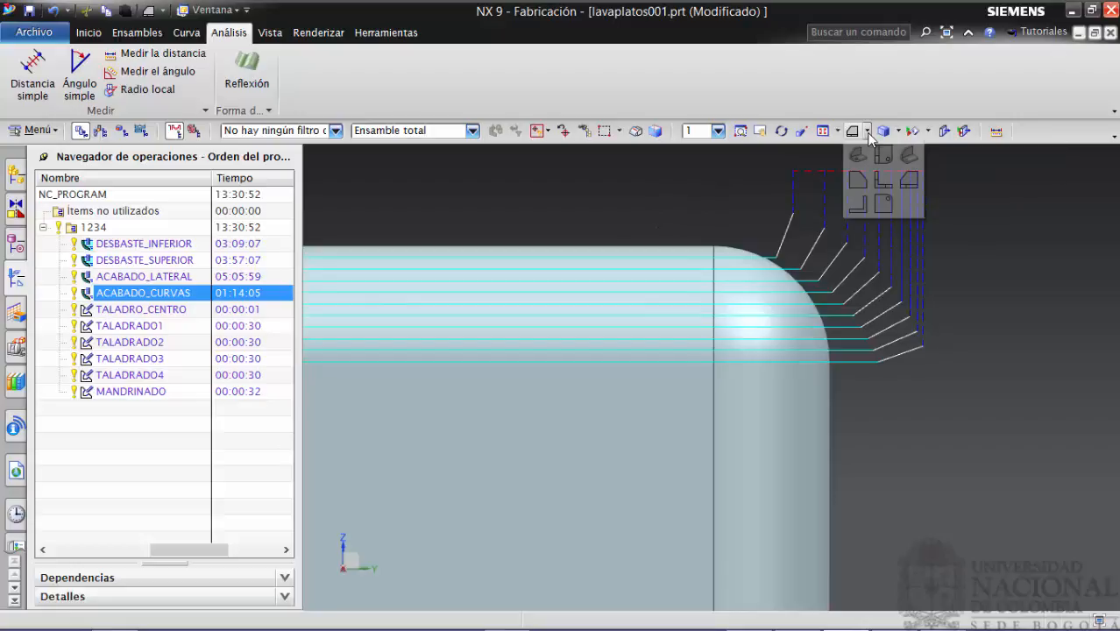
{"action": "left_click", "coordinate": [908, 155]}
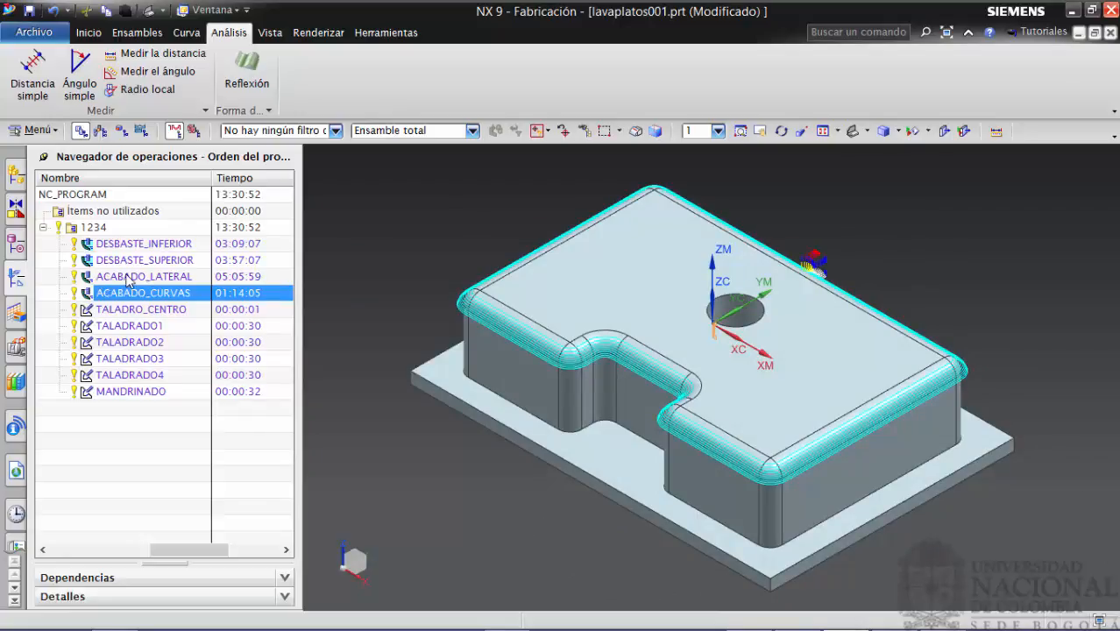
{"action": "left_click", "coordinate": [88, 279]}
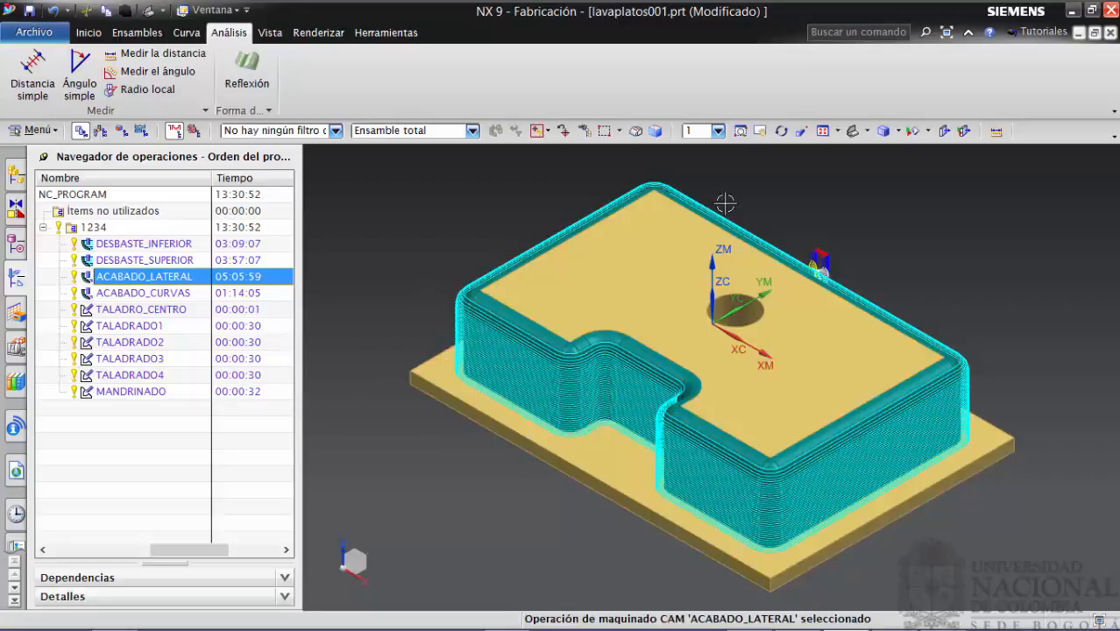
{"action": "left_click", "coordinate": [867, 132]}
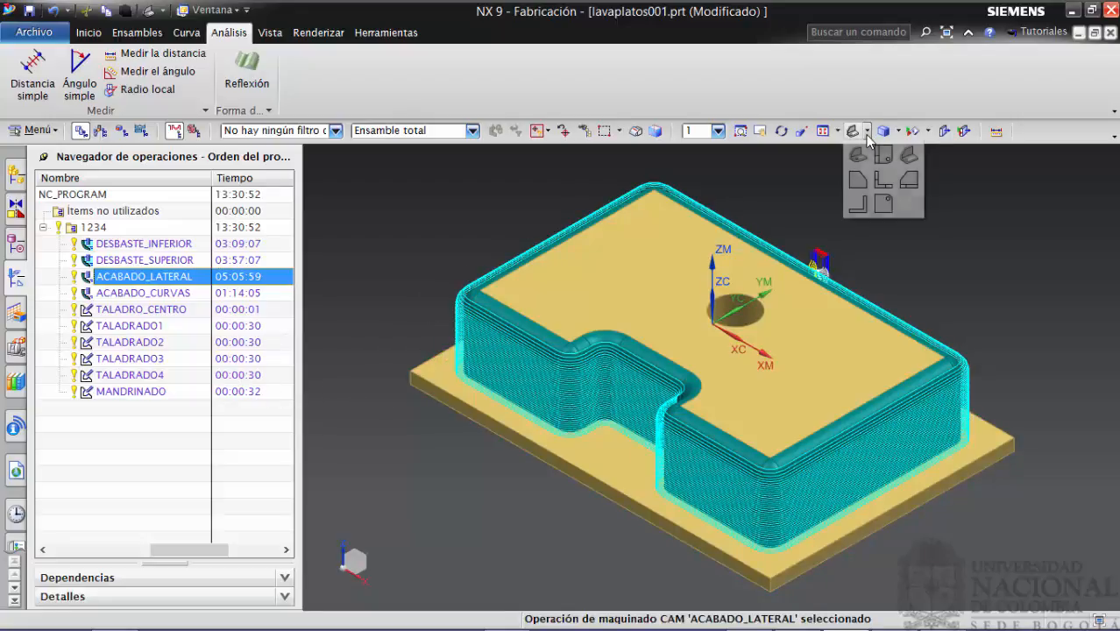
{"action": "left_click", "coordinate": [907, 193]}
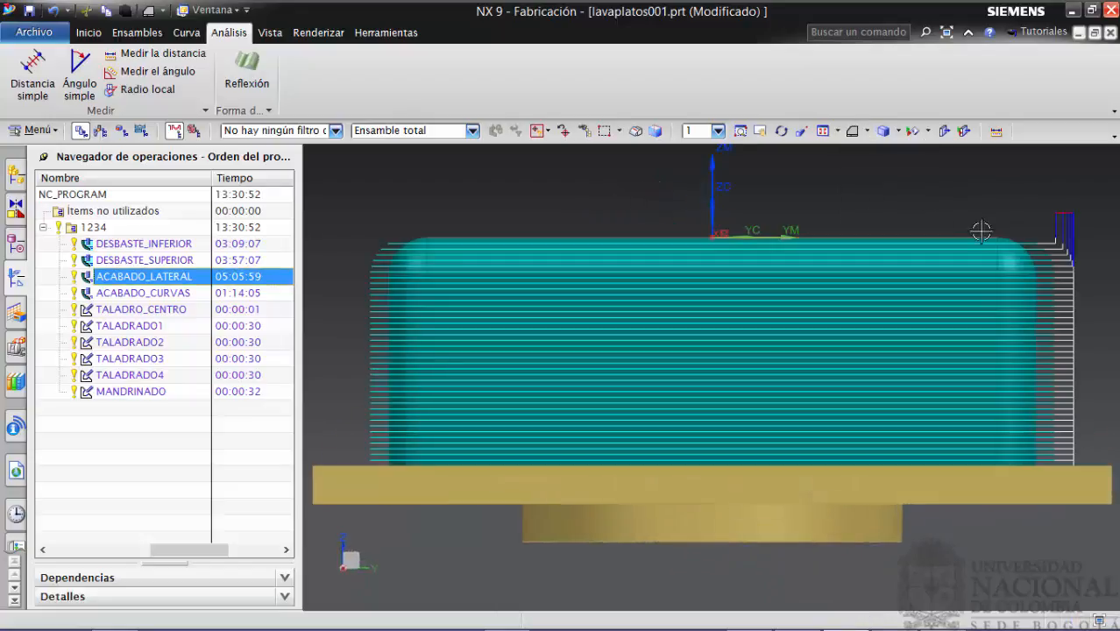
{"action": "left_click", "coordinate": [761, 132]}
{"action": "left_click_drag", "start_coordinate": [974, 346], "coordinate": [706, 374]}
{"action": "scroll", "coordinate": [797, 359], "scroll_direction": "up", "scroll_amount": 4}
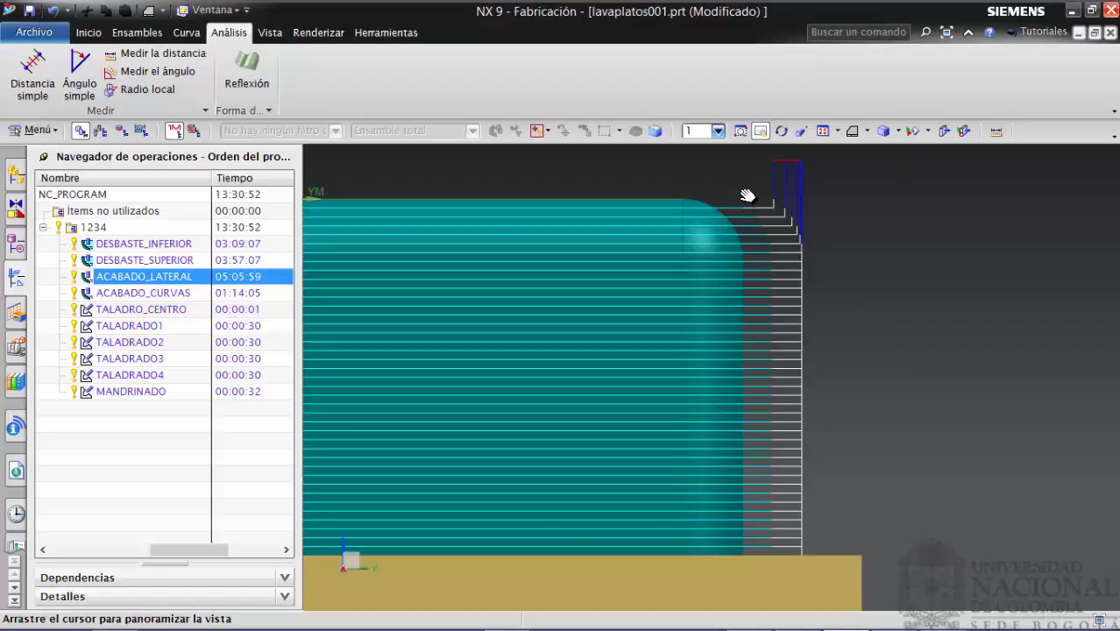
{"action": "key", "text": "Escape"}
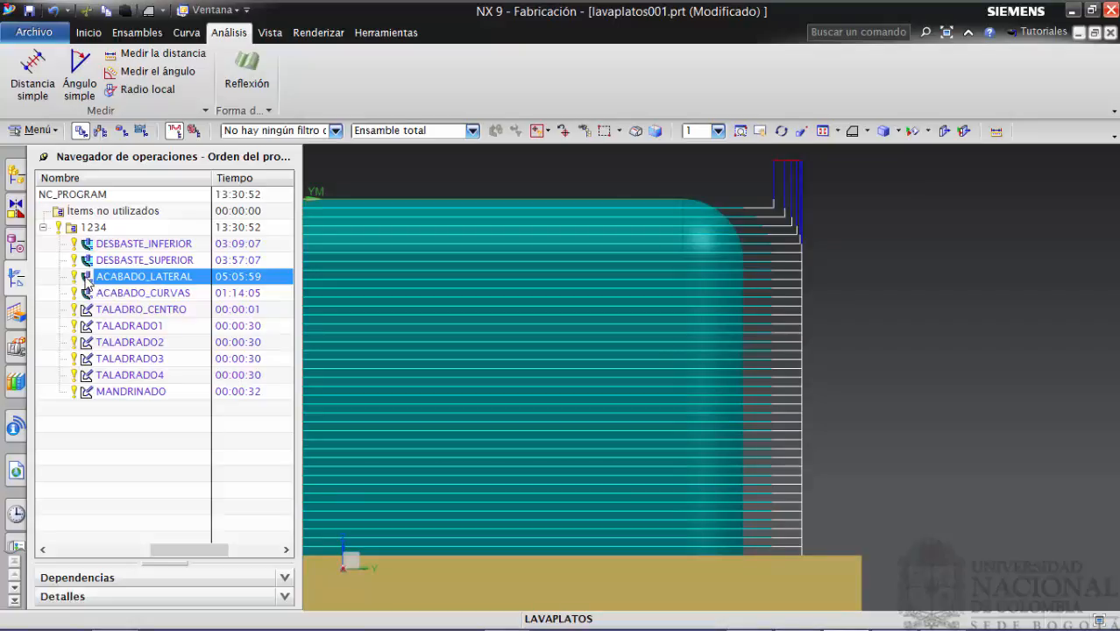
Review ACABADO_LATERAL's non-cutting entry settings while viewing the model from the back and in isometric view, and cancel out of the operation.
{"action": "double_click", "coordinate": [87, 281]}
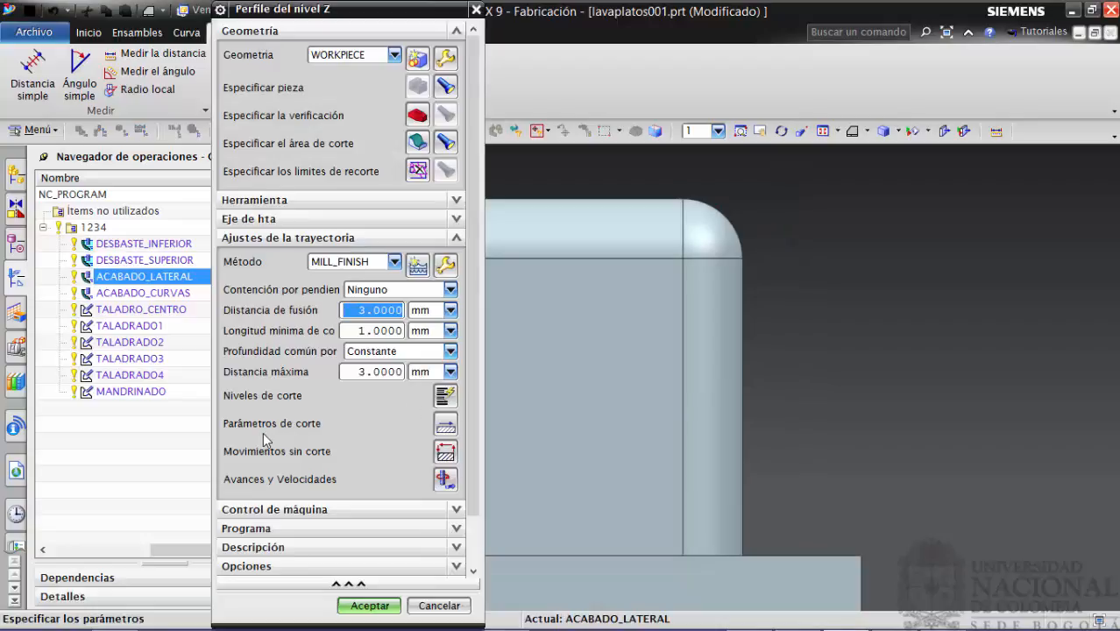
{"action": "left_click", "coordinate": [447, 449]}
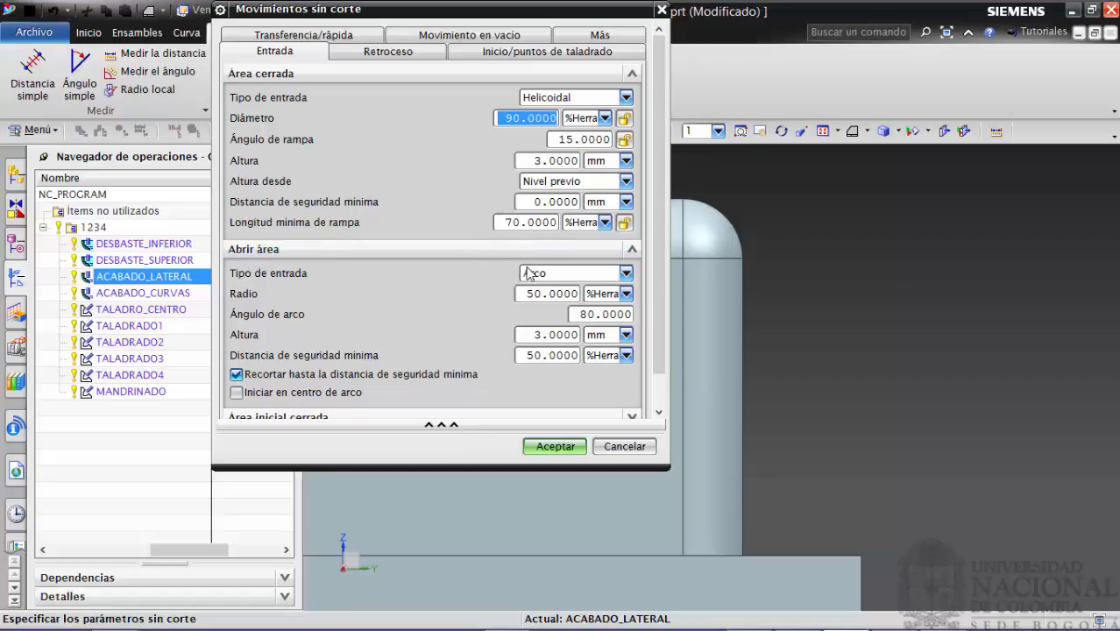
{"action": "mouse_move", "coordinate": [526, 277]}
{"action": "left_click", "coordinate": [867, 133]}
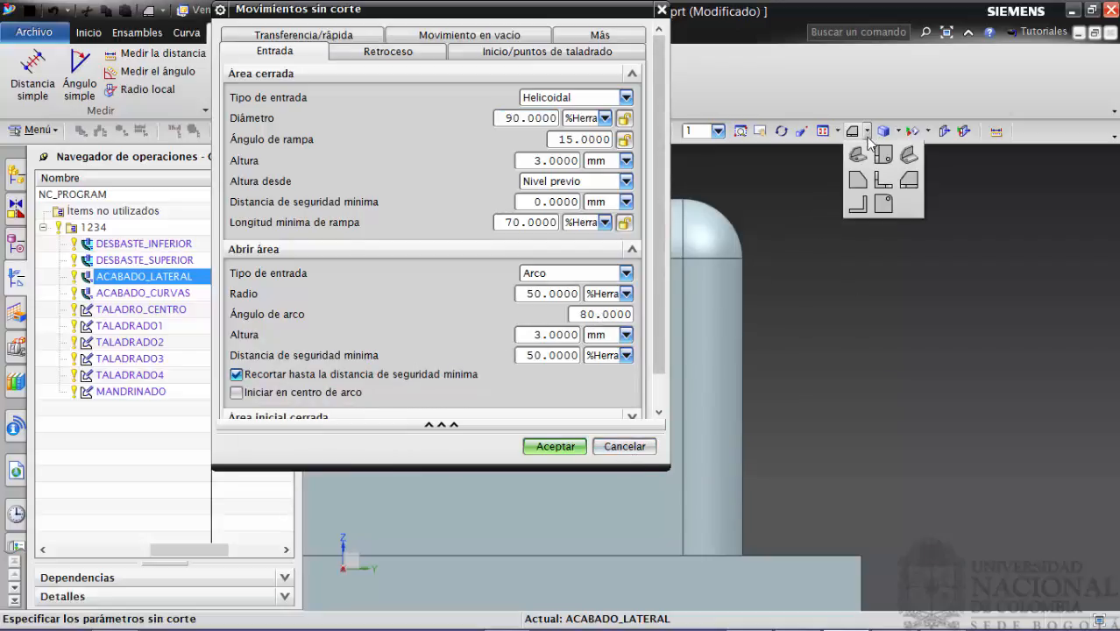
{"action": "left_click", "coordinate": [857, 204]}
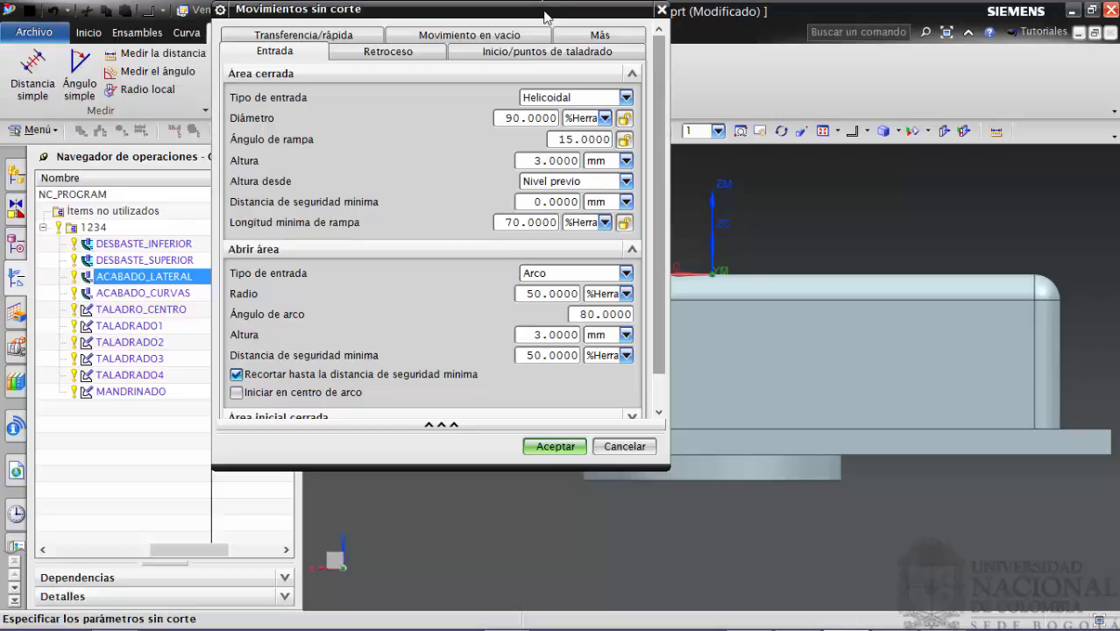
{"action": "left_click_drag", "start_coordinate": [544, 17], "coordinate": [341, 54]}
{"action": "left_click_drag", "start_coordinate": [356, 83], "coordinate": [357, 61]}
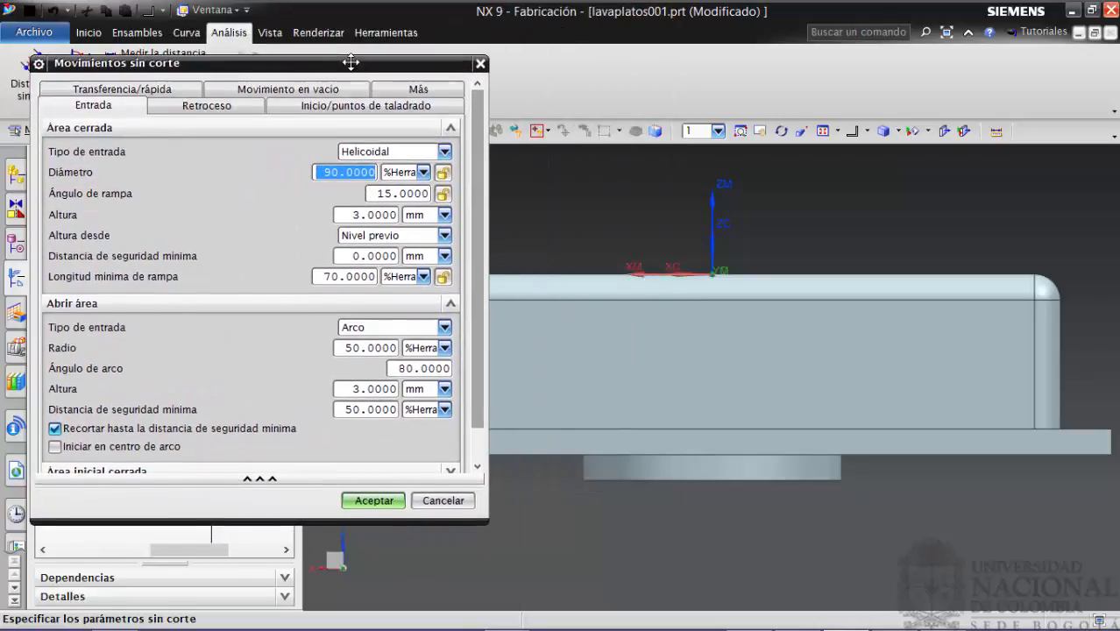
{"action": "left_click", "coordinate": [759, 132]}
{"action": "left_click_drag", "start_coordinate": [750, 350], "coordinate": [843, 303]}
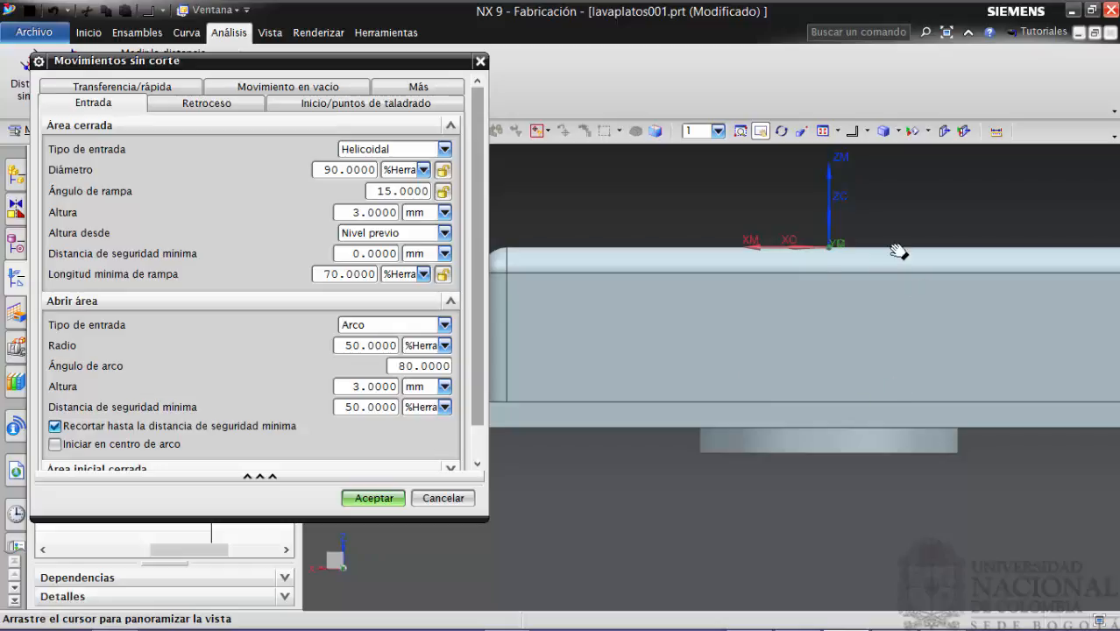
{"action": "left_click", "coordinate": [897, 132]}
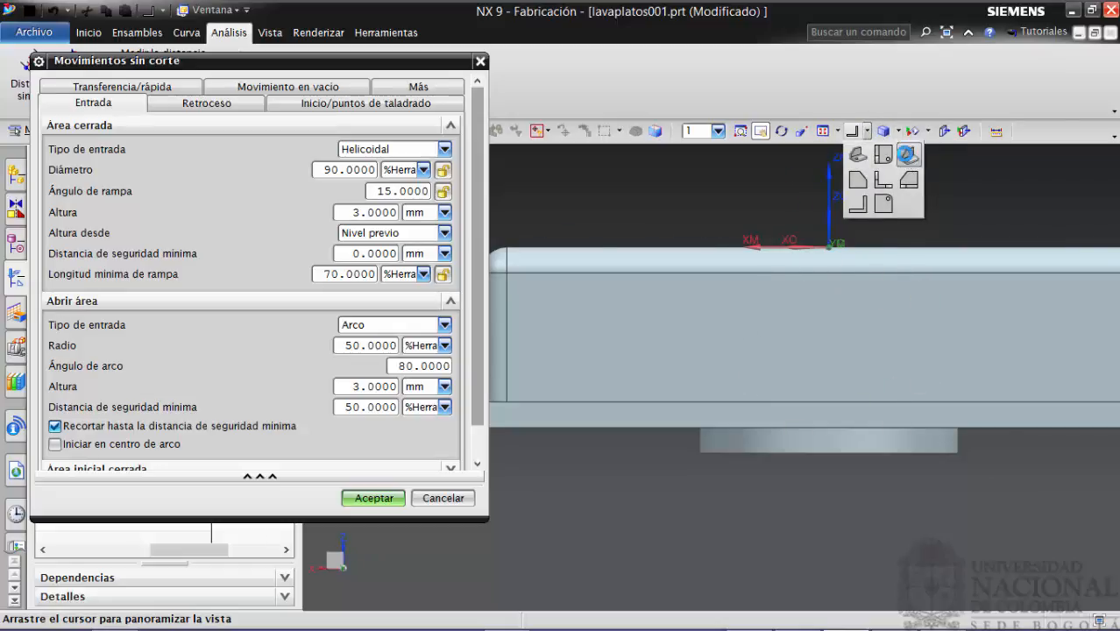
{"action": "left_click", "coordinate": [906, 156]}
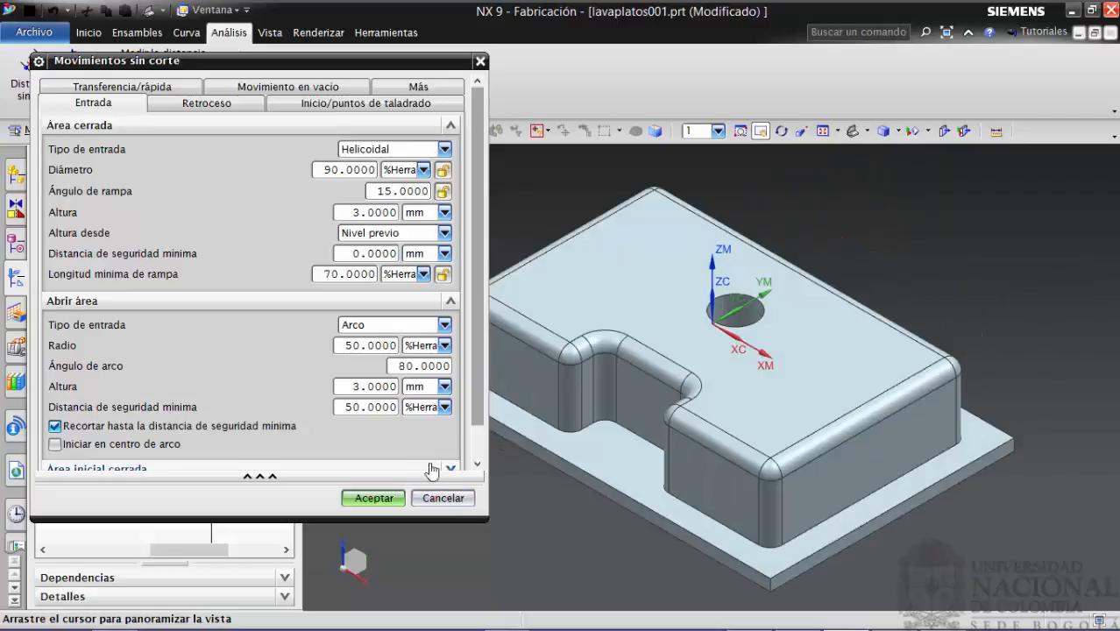
{"action": "left_click", "coordinate": [440, 499]}
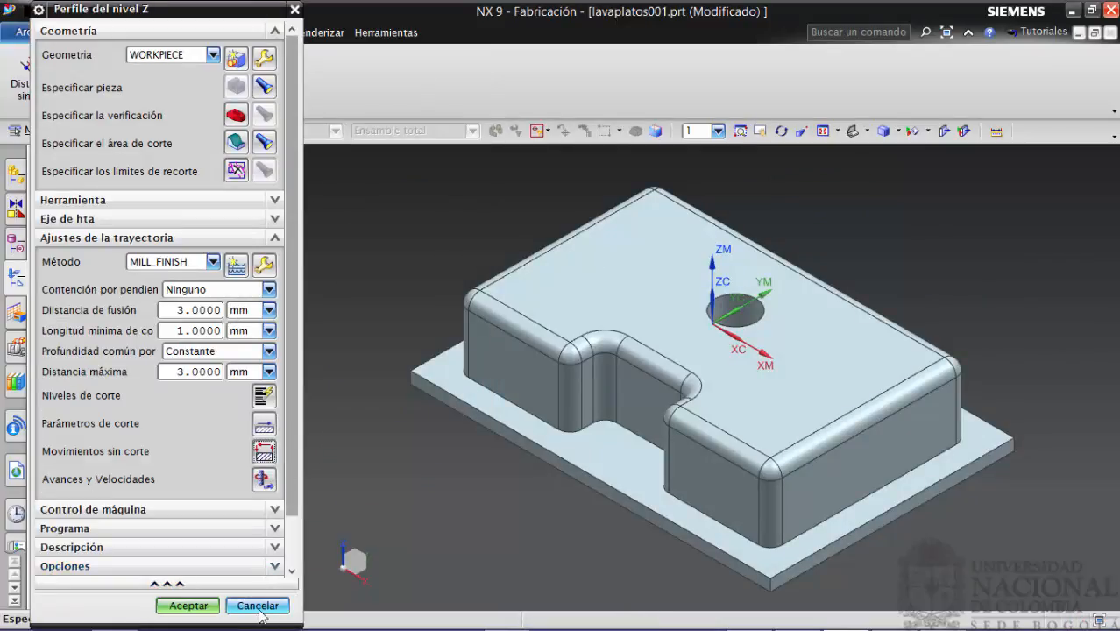
{"action": "left_click", "coordinate": [257, 605]}
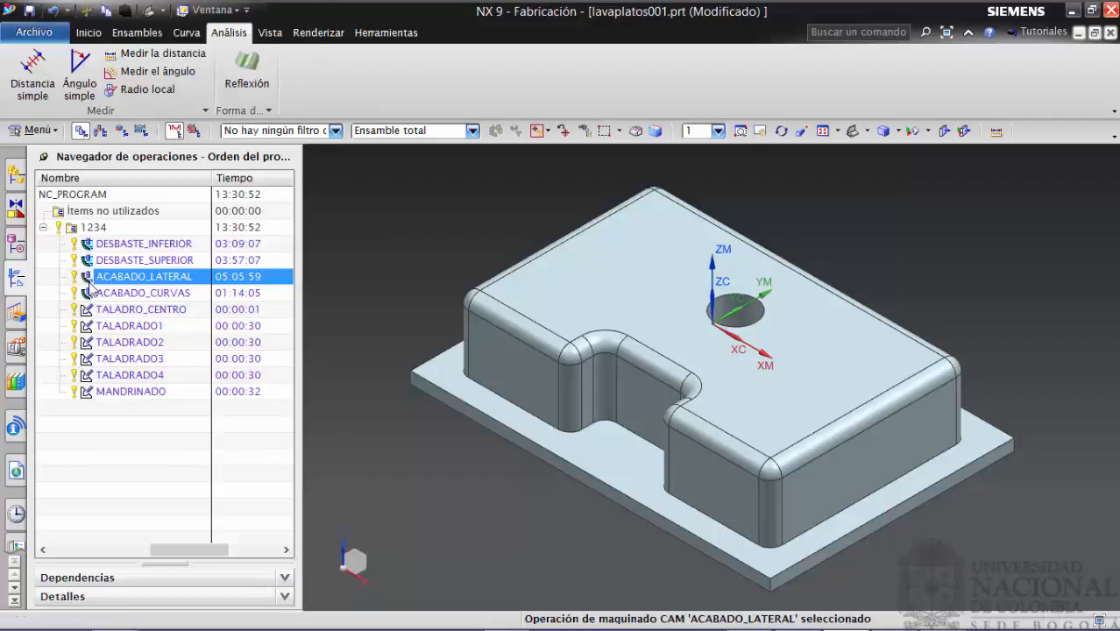
{"action": "left_click", "coordinate": [140, 277]}
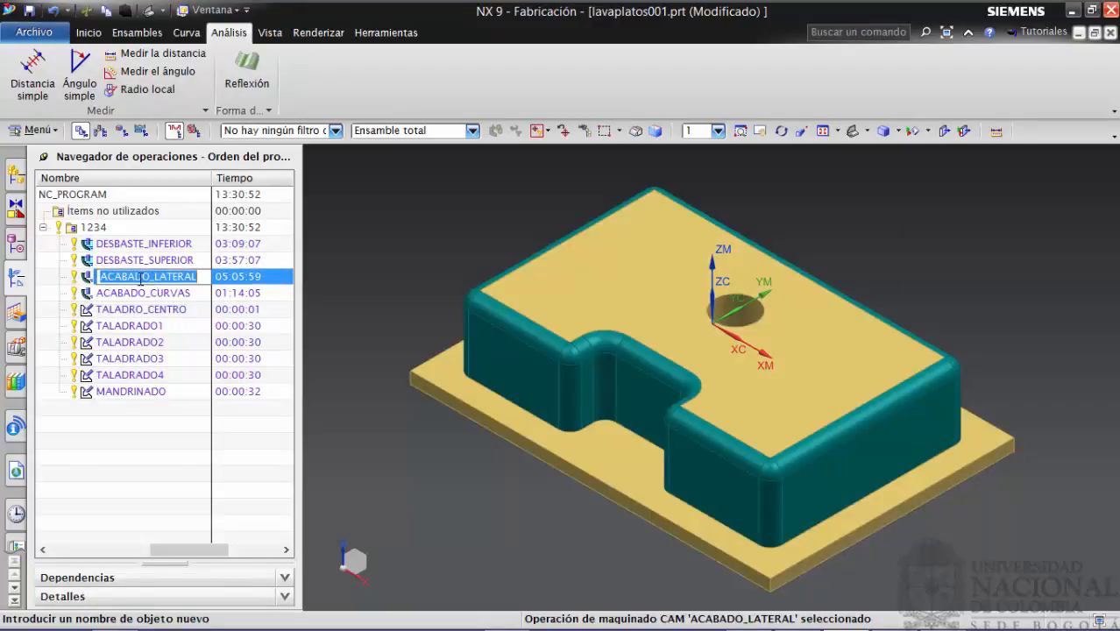
{"action": "left_click", "coordinate": [85, 278]}
{"action": "double_click", "coordinate": [85, 278]}
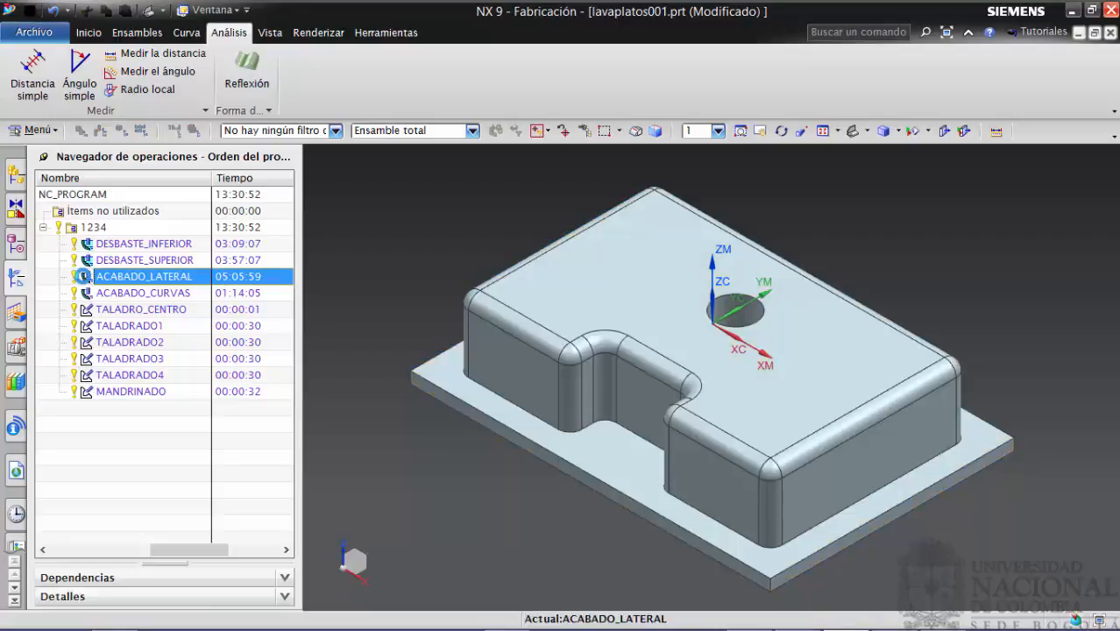
{"action": "left_click", "coordinate": [258, 605]}
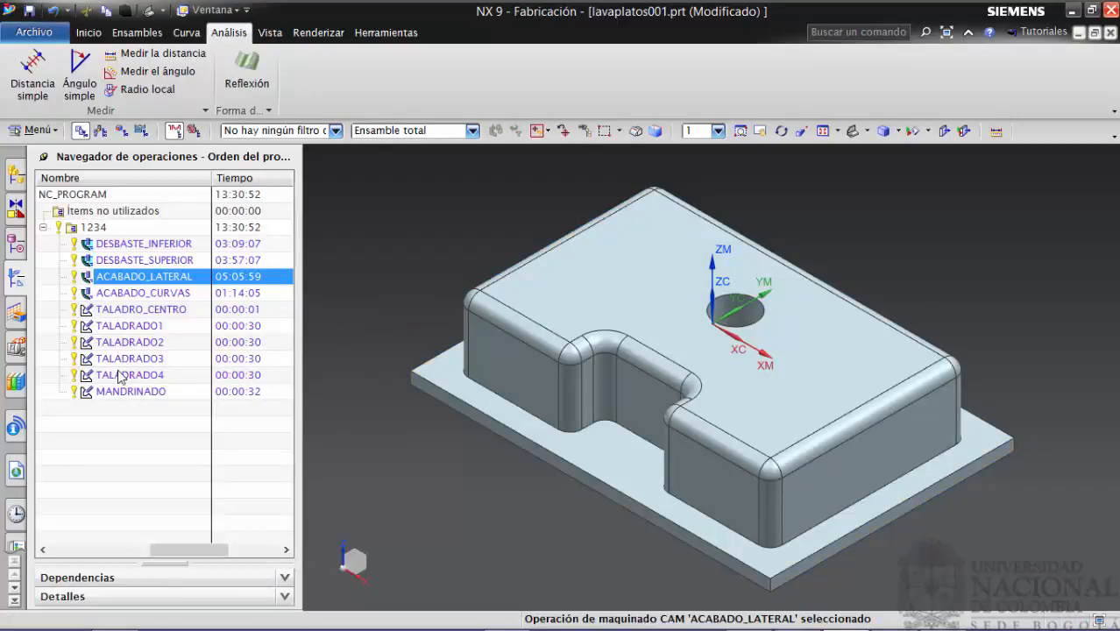
Display the ACABADO_LATERAL toolpath and examine its entry and exit moves up close in the back view.
{"action": "left_click", "coordinate": [120, 375]}
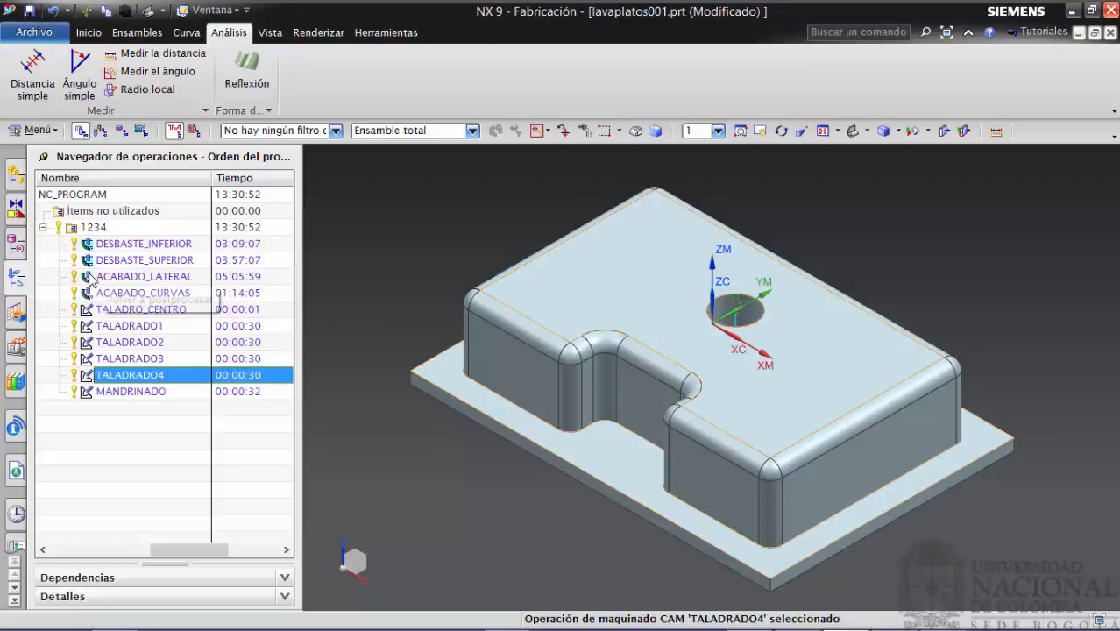
{"action": "left_click", "coordinate": [91, 279]}
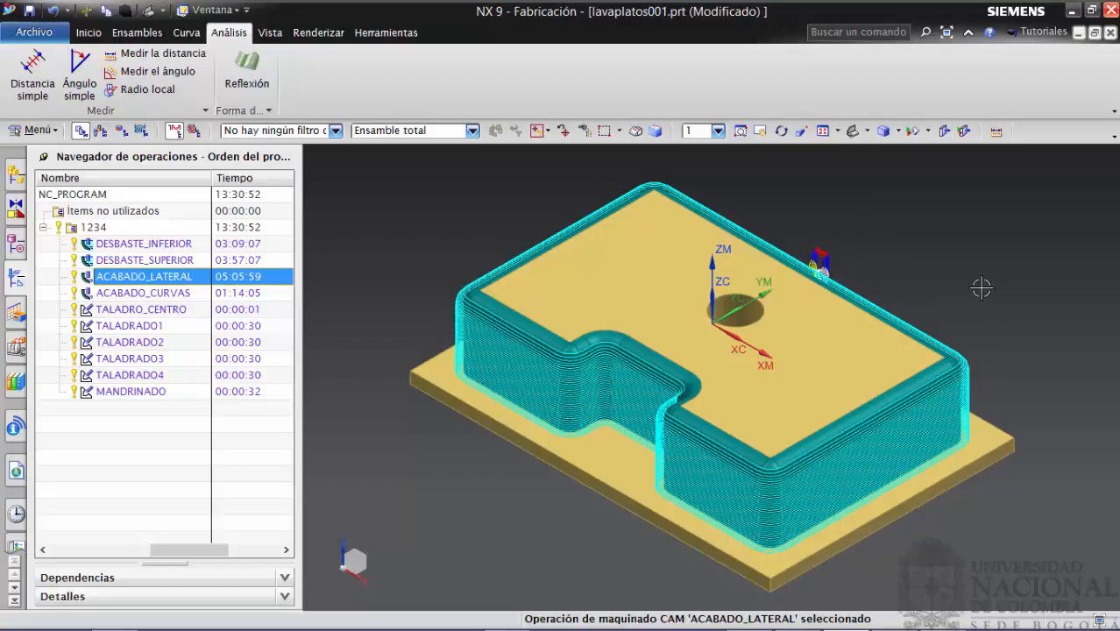
{"action": "middle_click_drag", "start_coordinate": [981, 290], "coordinate": [930, 325]}
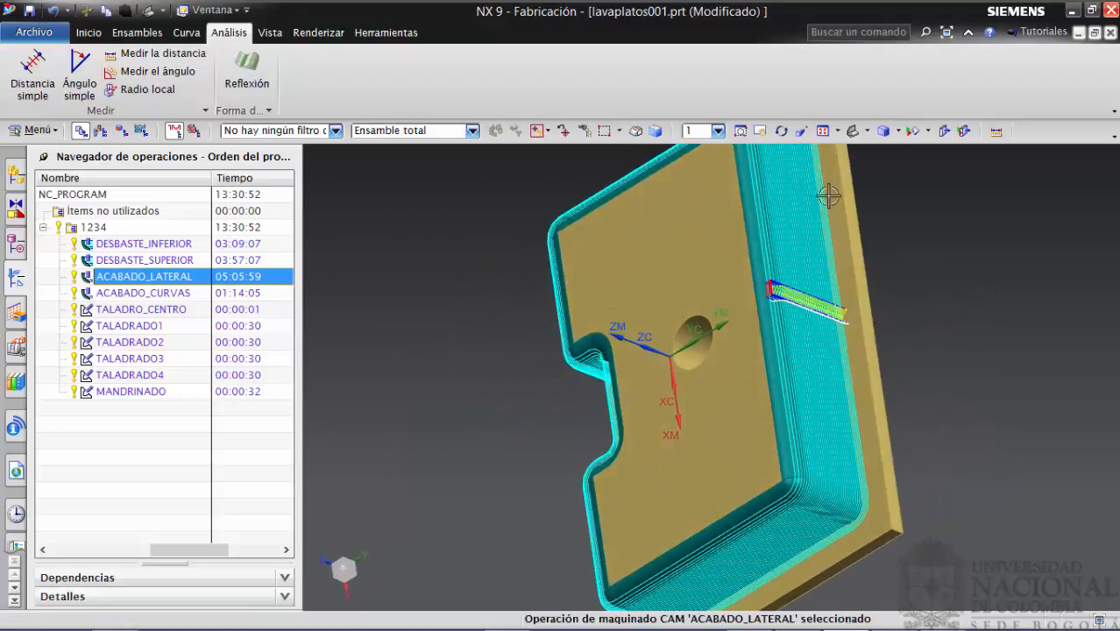
{"action": "left_click", "coordinate": [867, 131]}
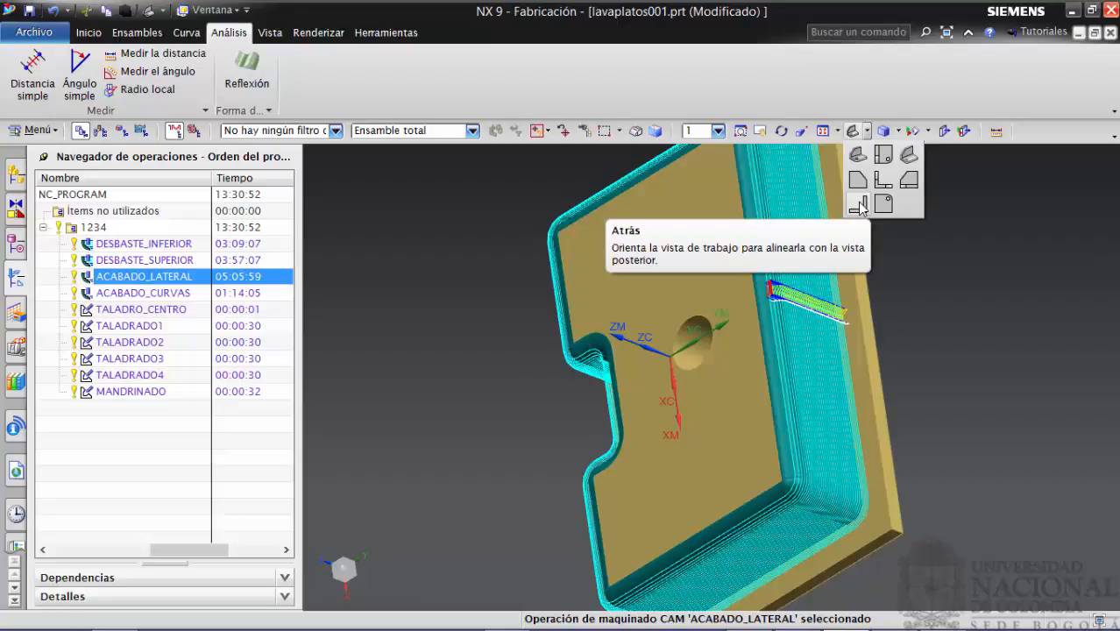
{"action": "left_click", "coordinate": [858, 205]}
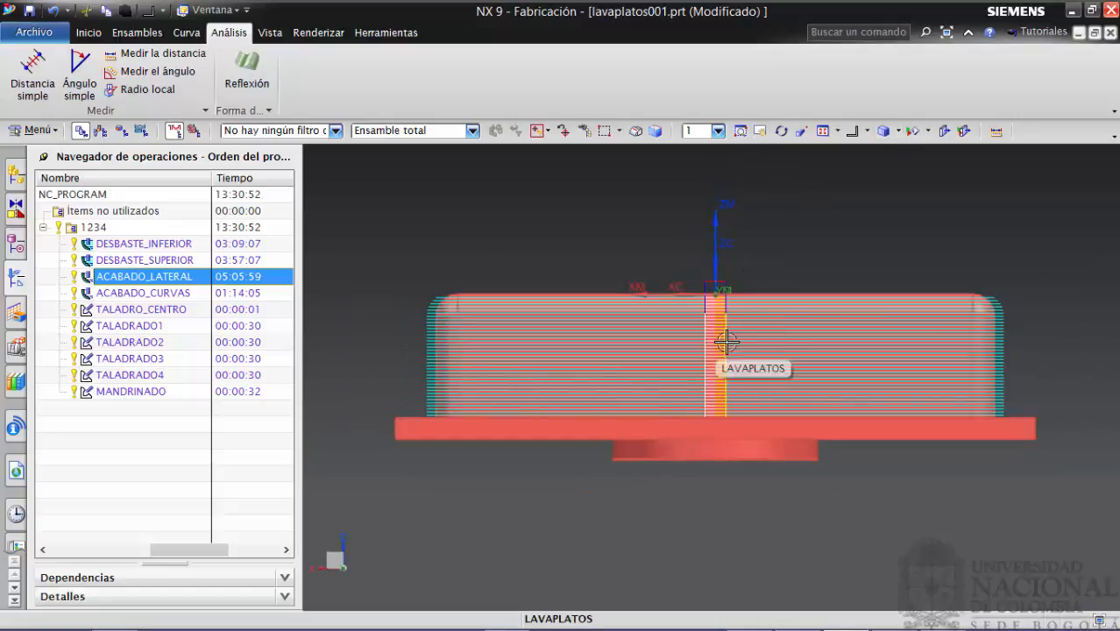
{"action": "scroll", "coordinate": [722, 342], "scroll_direction": "up", "scroll_amount": 3}
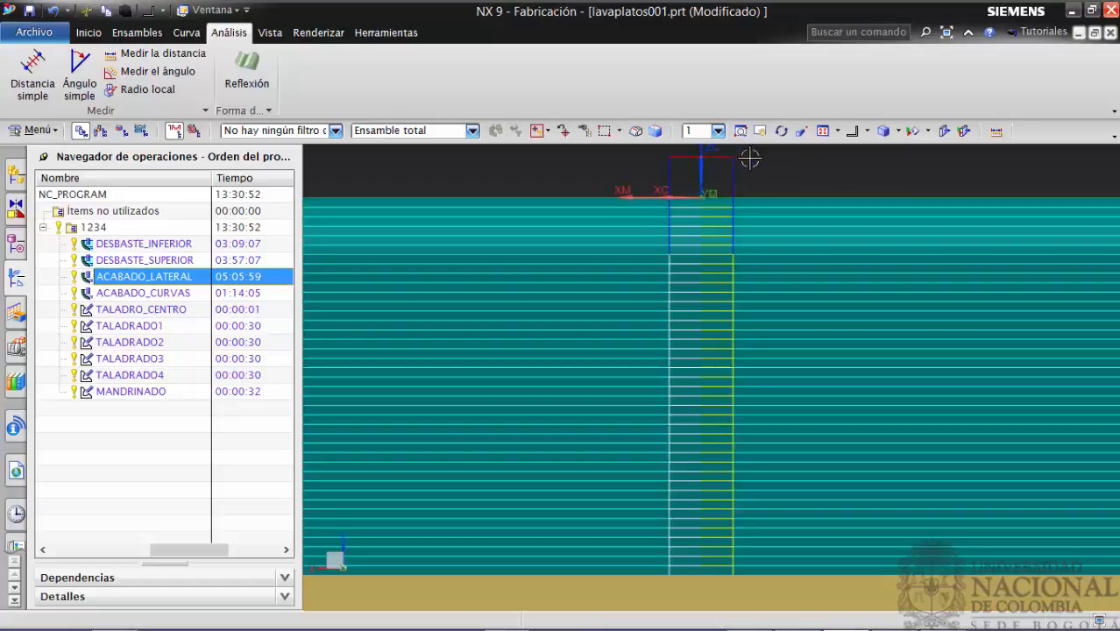
{"action": "left_click", "coordinate": [760, 131]}
{"action": "left_click_drag", "start_coordinate": [703, 378], "coordinate": [863, 343]}
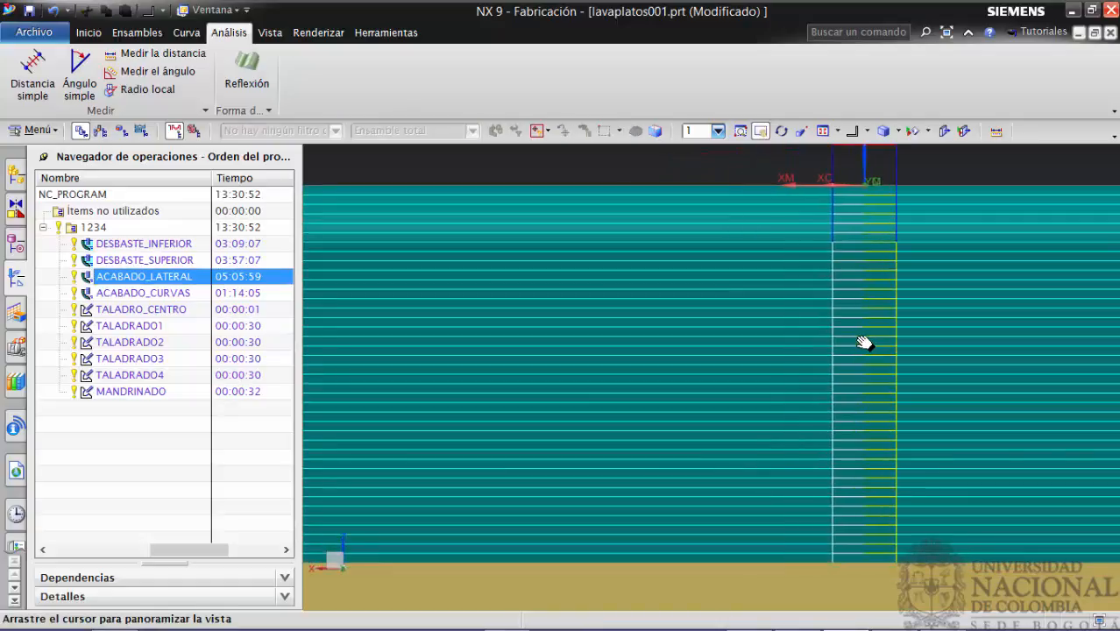
Set ACABADO_LATERAL's open-area entry type to "Arco: paralelo al eje de la herramienta" in the non-cutting moves and regenerate the toolpath.
{"action": "double_click", "coordinate": [87, 278]}
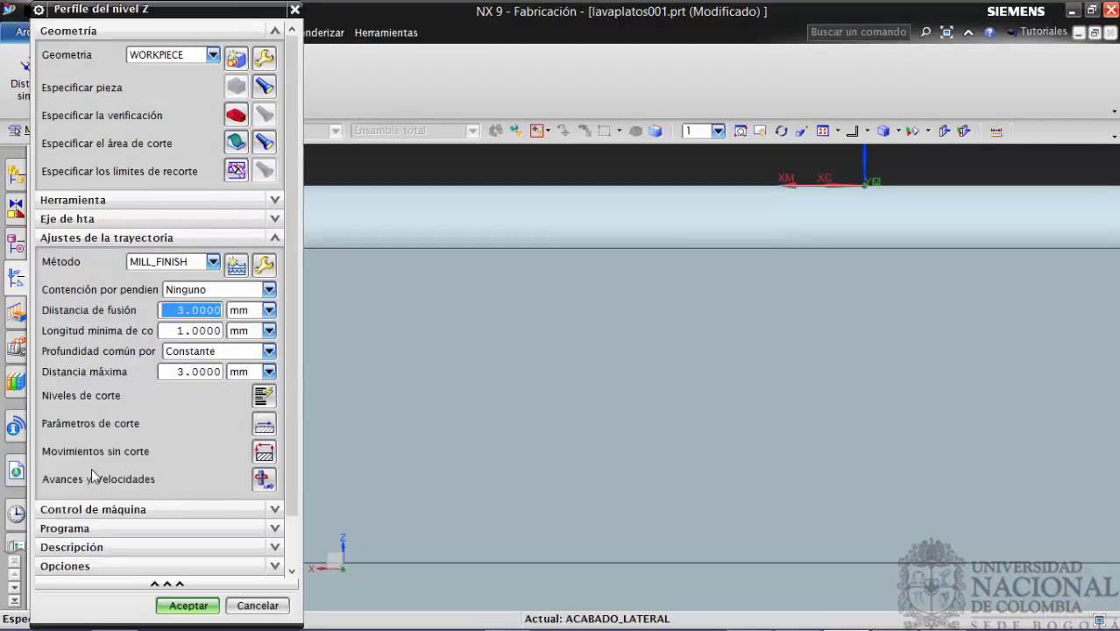
{"action": "left_click", "coordinate": [265, 452]}
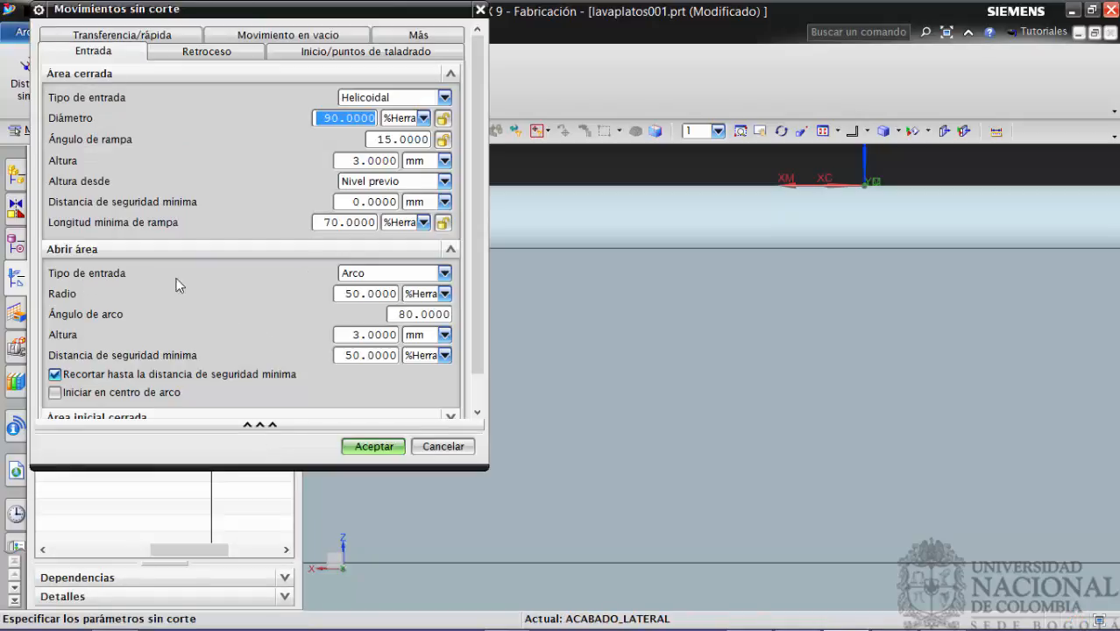
{"action": "left_click", "coordinate": [444, 274]}
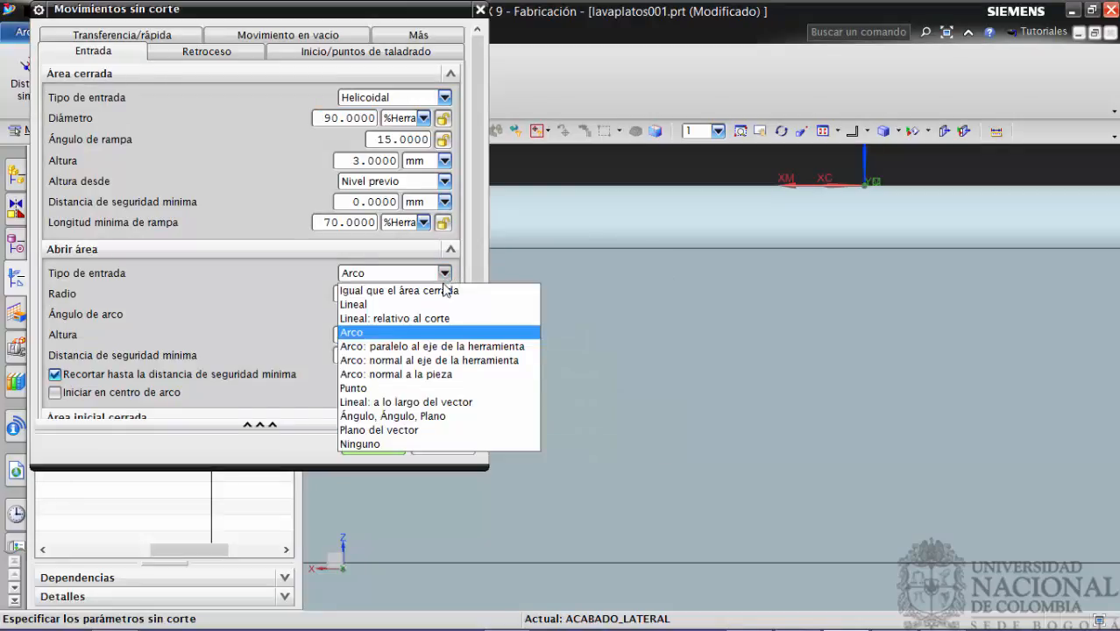
{"action": "left_click", "coordinate": [435, 347]}
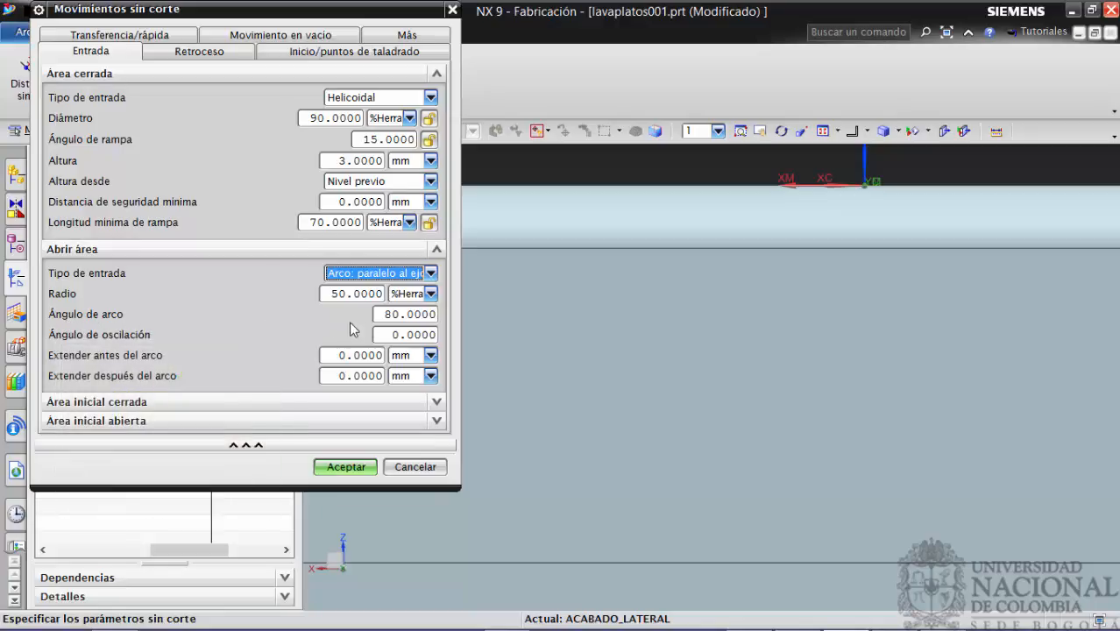
{"action": "left_click", "coordinate": [350, 466]}
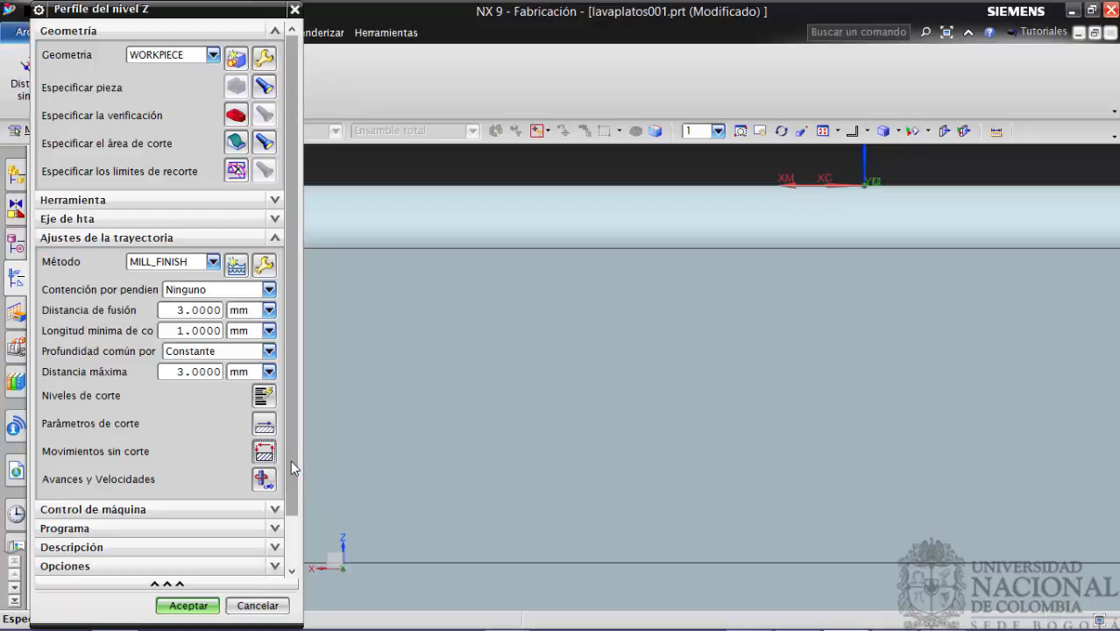
{"action": "scroll", "coordinate": [290, 469], "scroll_direction": "down", "scroll_amount": 2}
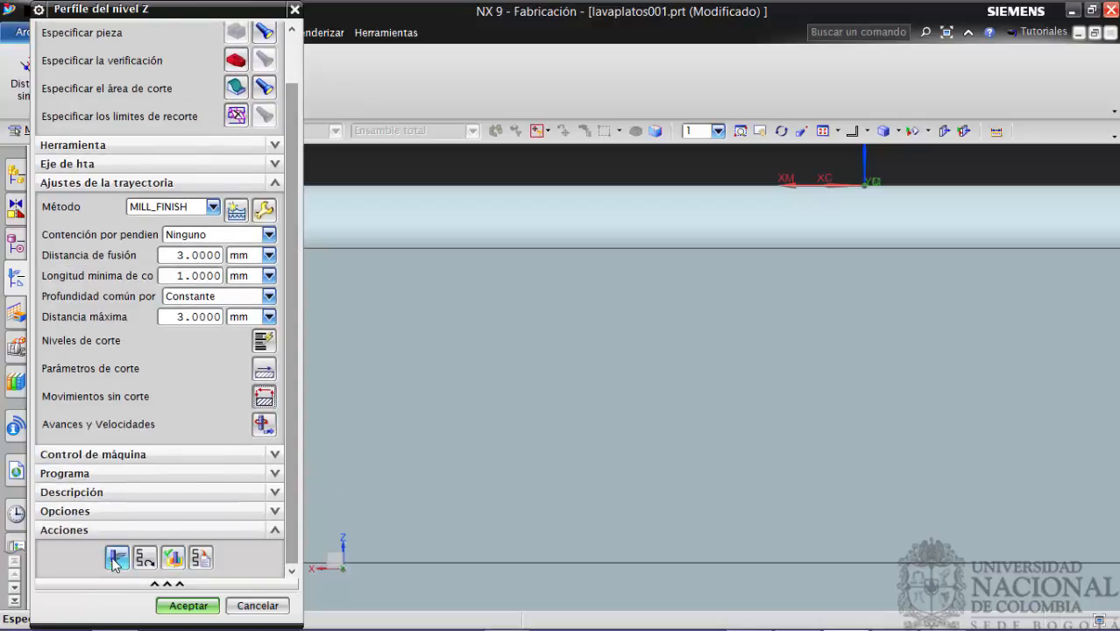
{"action": "left_click", "coordinate": [115, 559]}
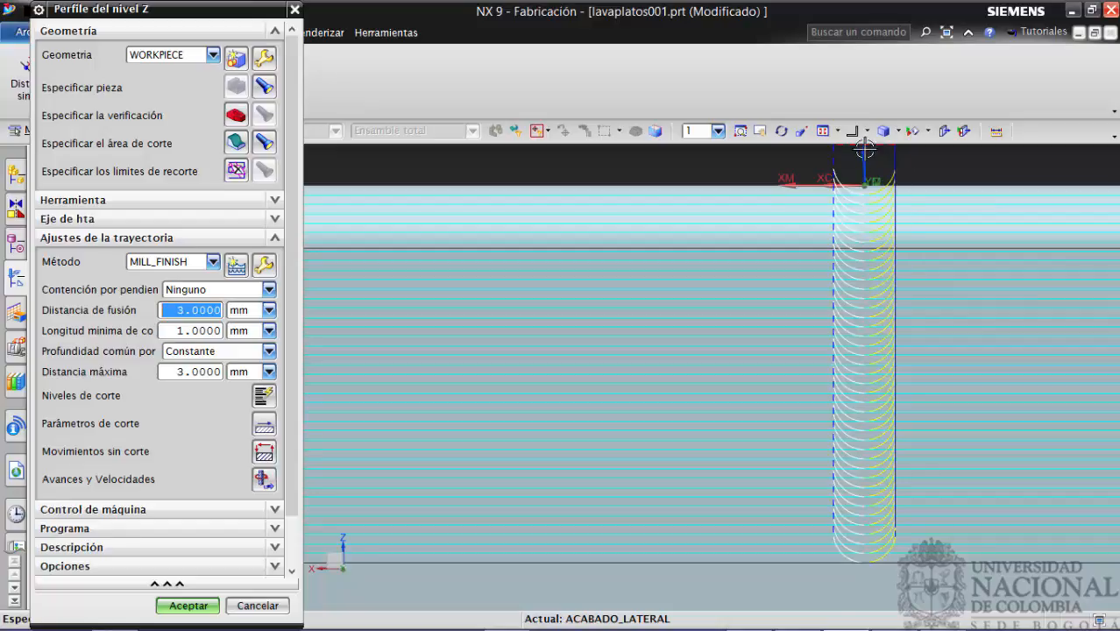
Examine the regenerated entry and exit arcs at the upper edge of the mold up close.
{"action": "left_click", "coordinate": [761, 130]}
{"action": "left_click_drag", "start_coordinate": [859, 252], "coordinate": [812, 318]}
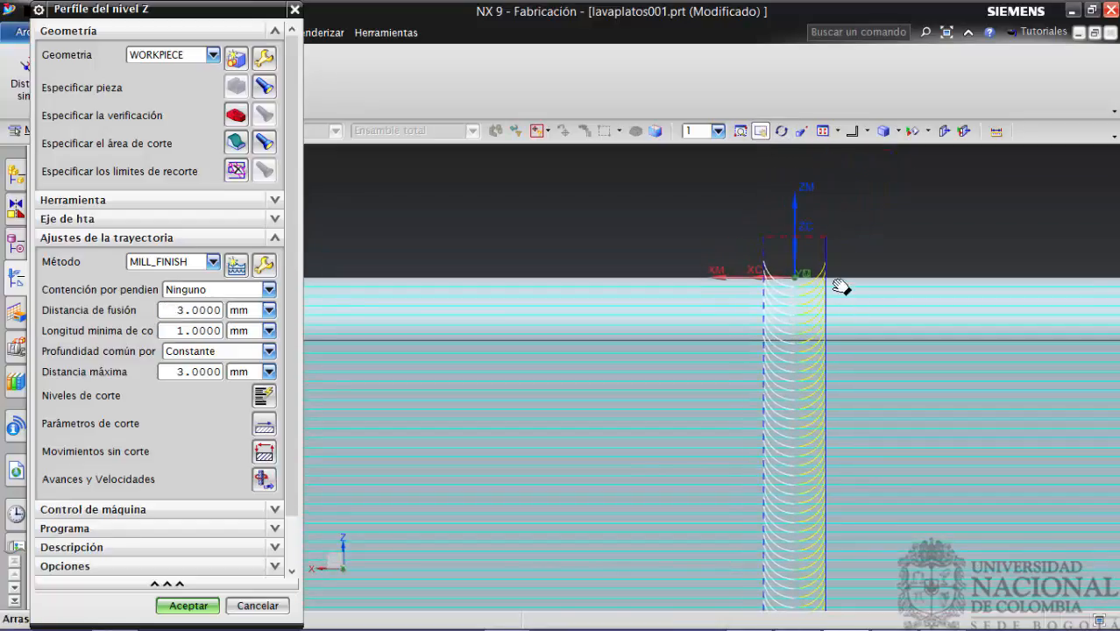
{"action": "scroll", "coordinate": [832, 282], "scroll_direction": "up", "scroll_amount": 5}
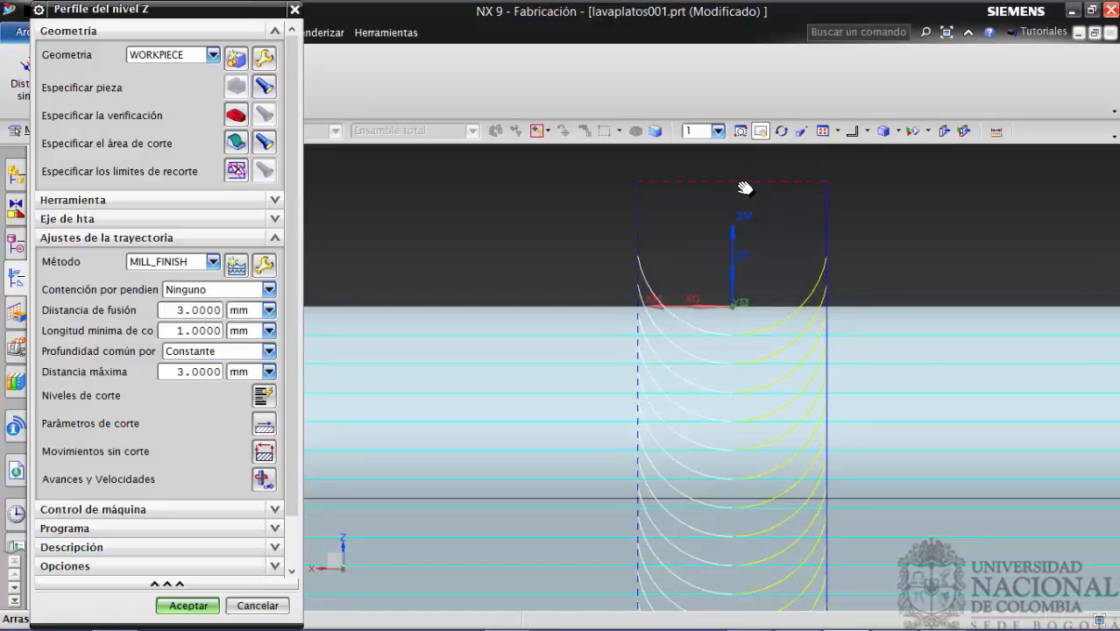
{"action": "key", "text": "Escape"}
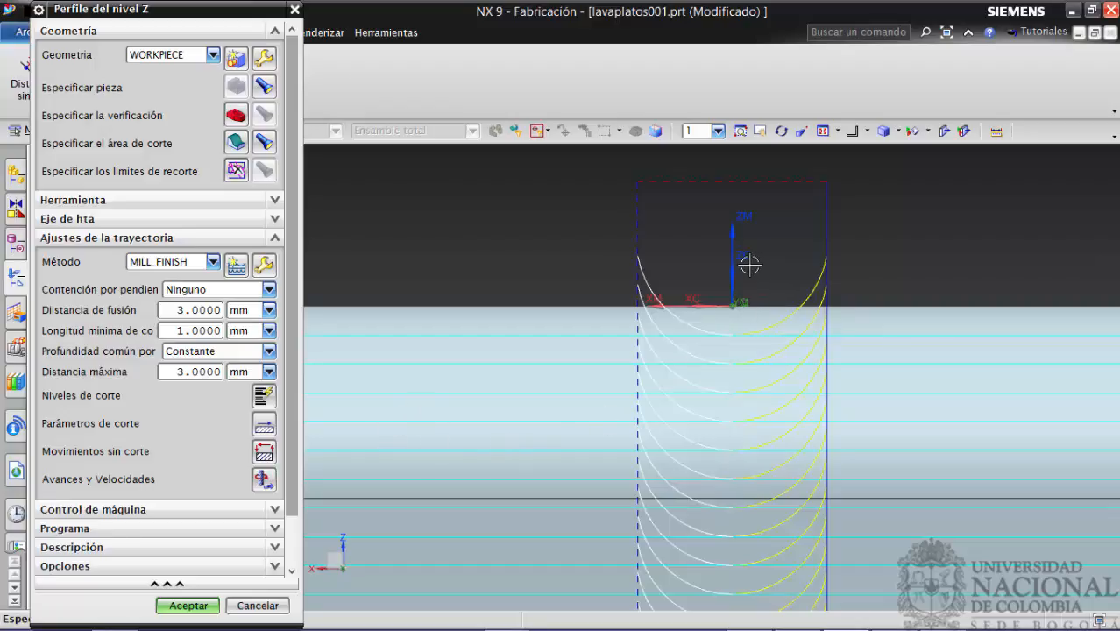
Set ACABADO_LATERAL's open-area entry type to "Arco: normal al eje de la herramienta" and regenerate the toolpath.
{"action": "left_click", "coordinate": [264, 448]}
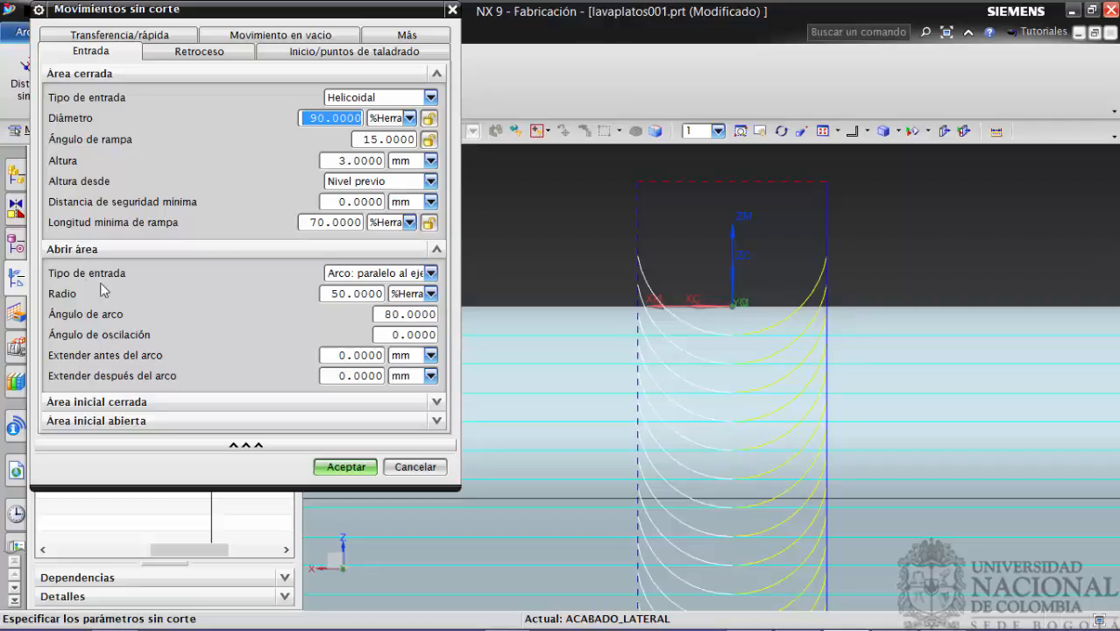
{"action": "left_click", "coordinate": [430, 273]}
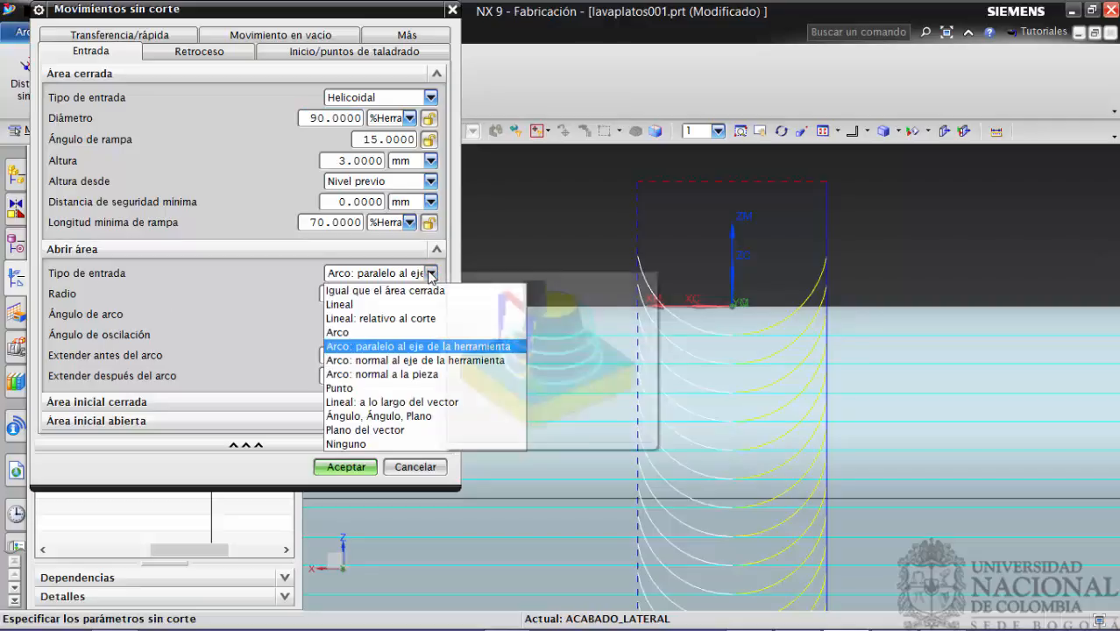
{"action": "left_click", "coordinate": [392, 361]}
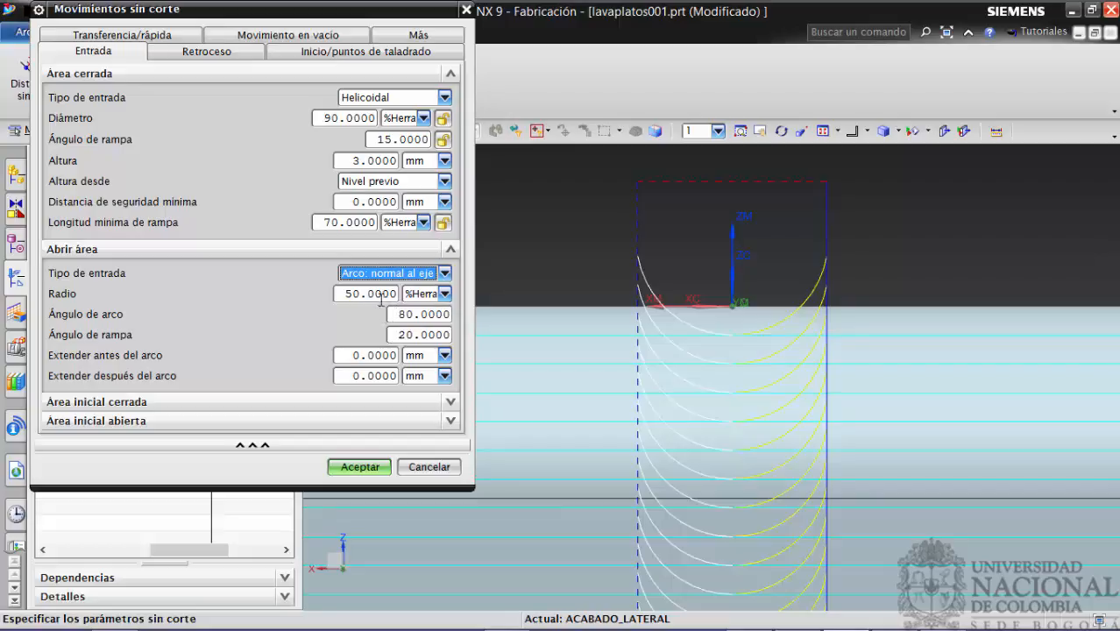
{"action": "left_click", "coordinate": [358, 469]}
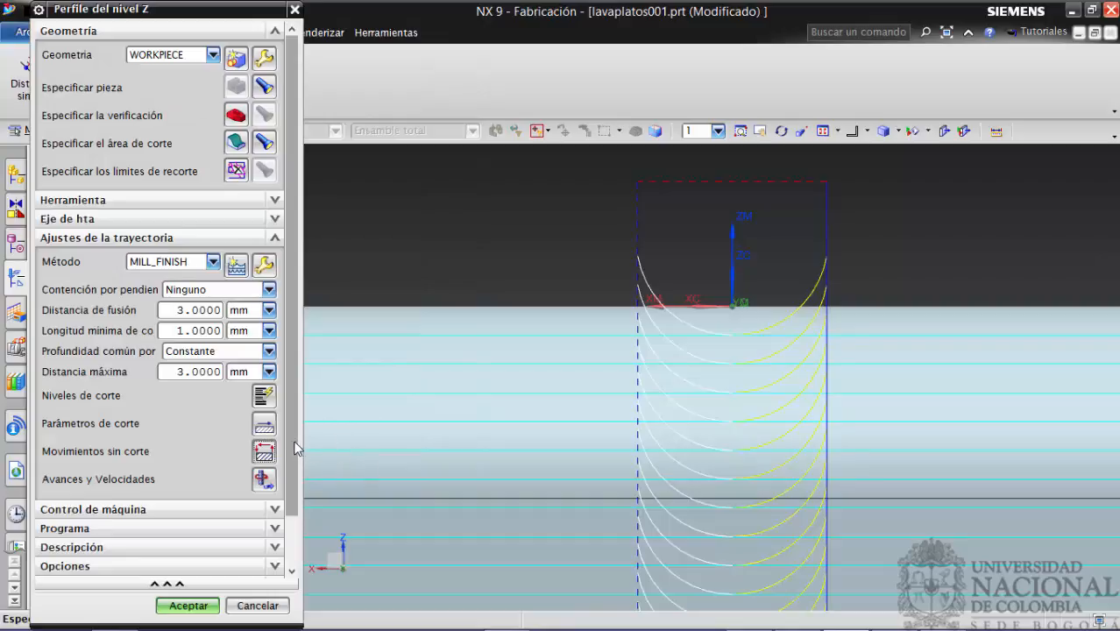
{"action": "scroll", "coordinate": [291, 449], "scroll_direction": "down", "scroll_amount": 2}
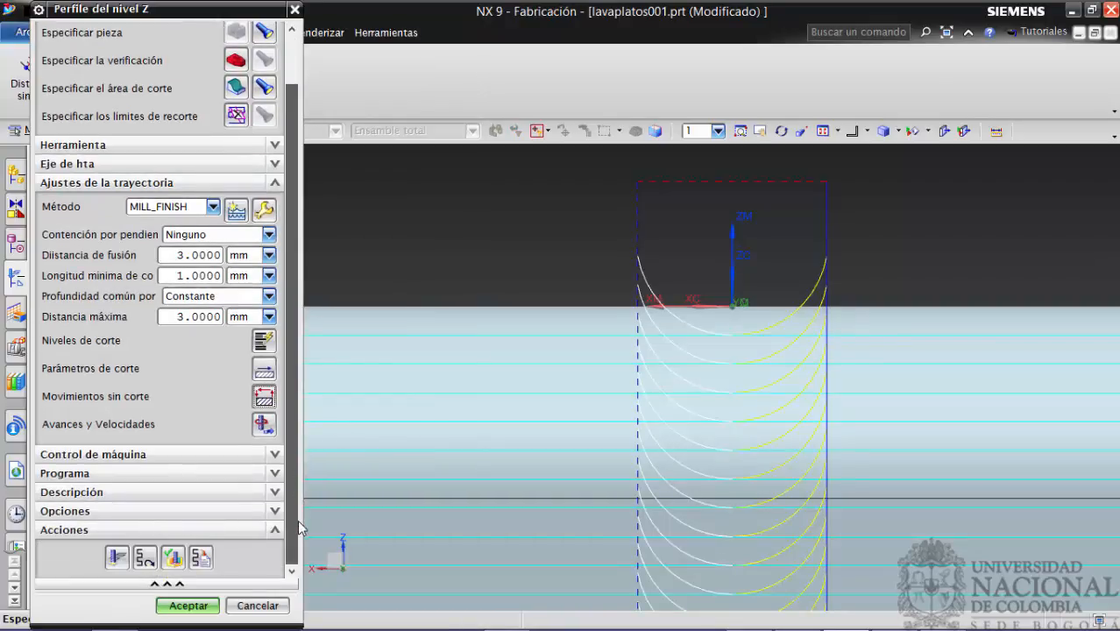
{"action": "left_click", "coordinate": [116, 557]}
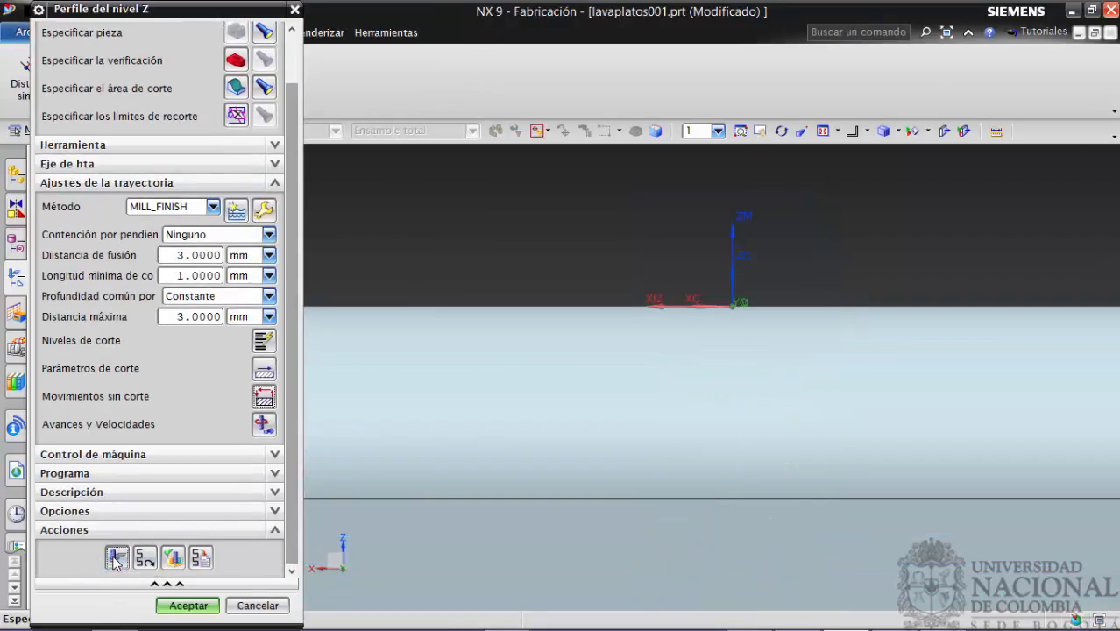
{"action": "middle_click", "coordinate": [114, 560]}
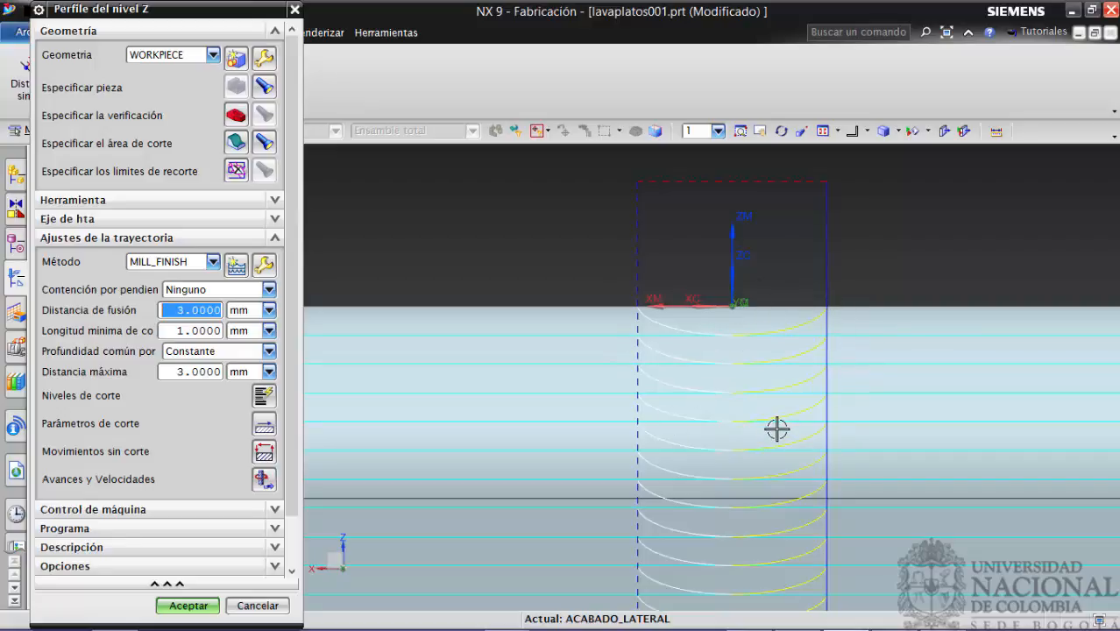
Examine the ramped entry moves beside the mold's side wall up close in the right-side view.
{"action": "left_click", "coordinate": [865, 134]}
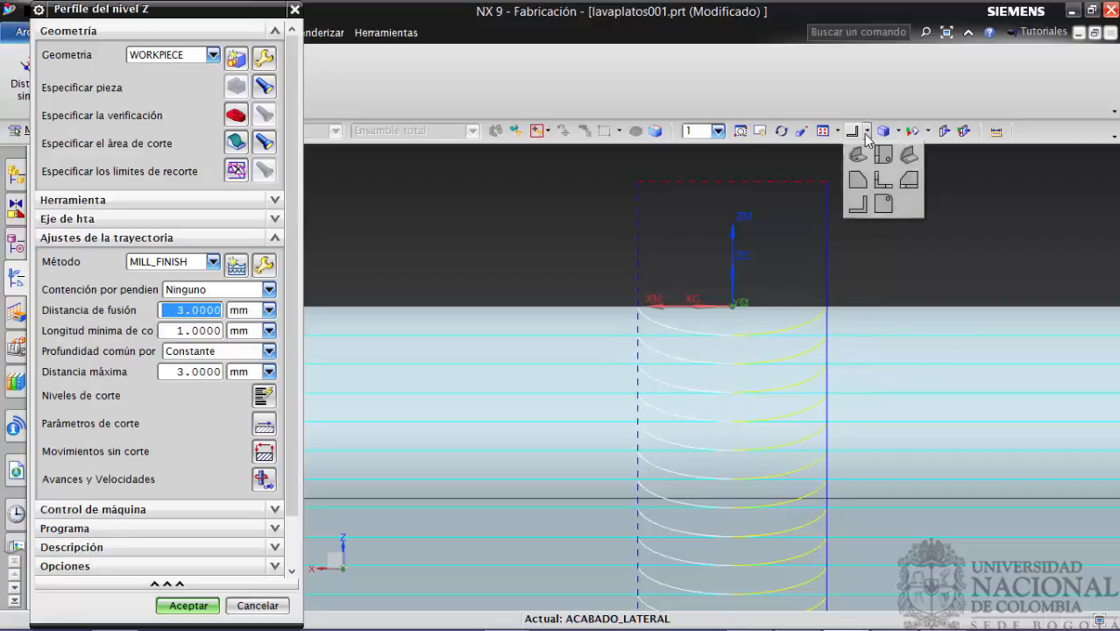
{"action": "left_click", "coordinate": [907, 179]}
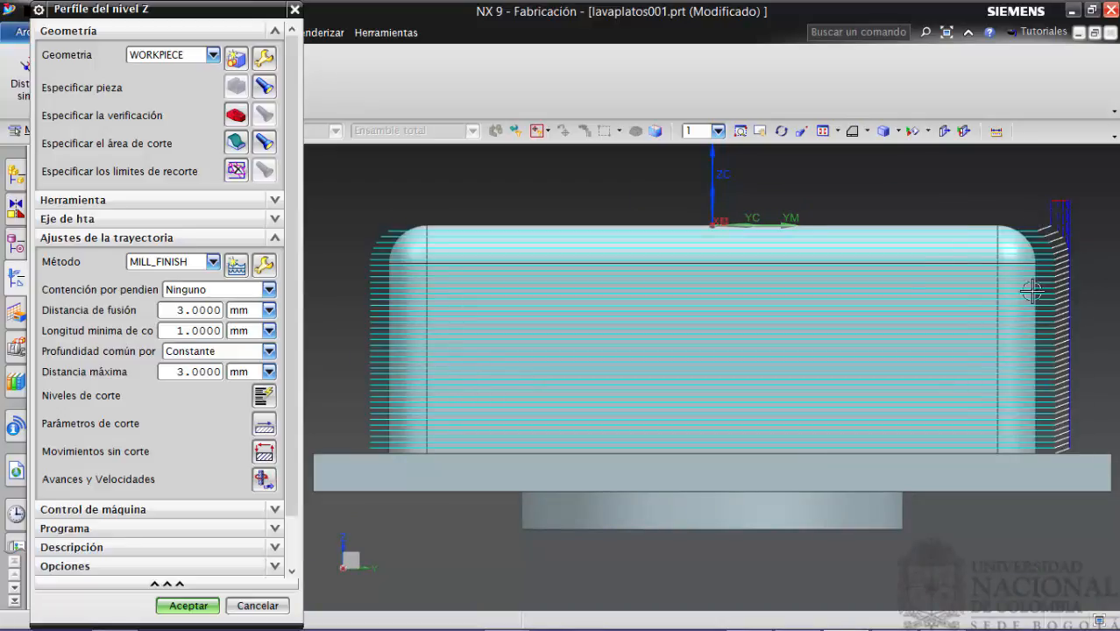
{"action": "left_click", "coordinate": [760, 131]}
{"action": "left_click_drag", "start_coordinate": [957, 303], "coordinate": [732, 335]}
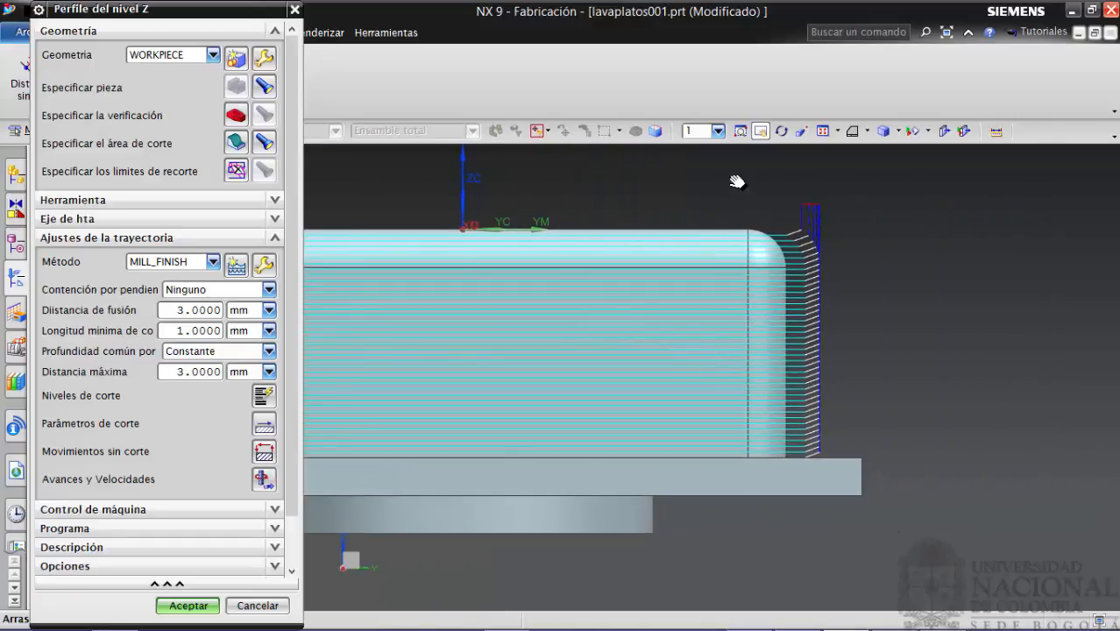
{"action": "scroll", "coordinate": [792, 343], "scroll_direction": "up", "scroll_amount": 4}
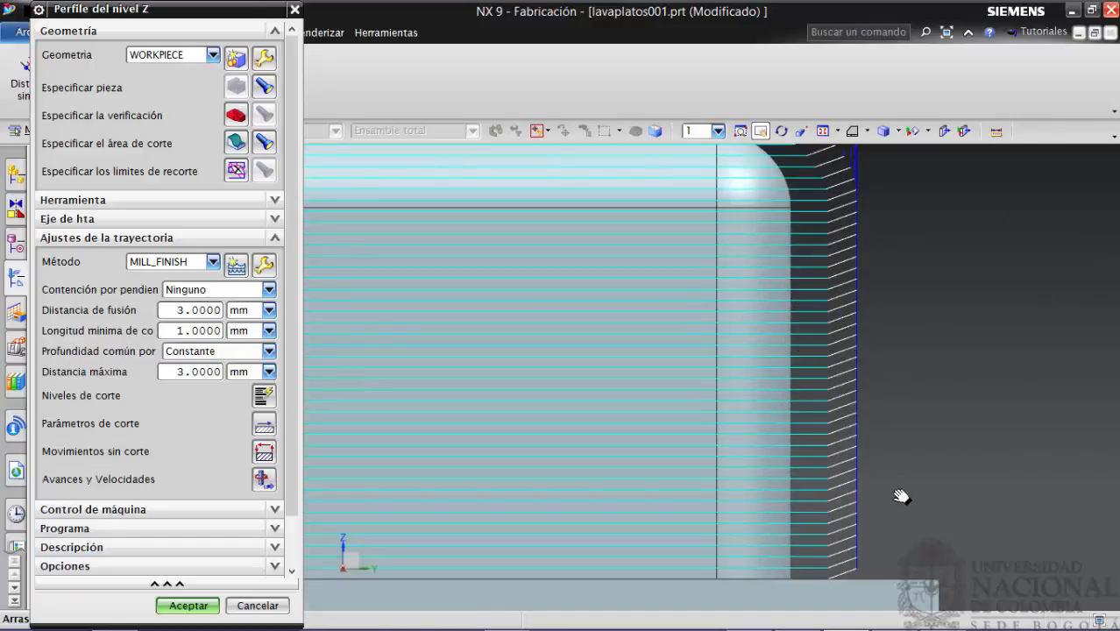
{"action": "key", "text": "Escape"}
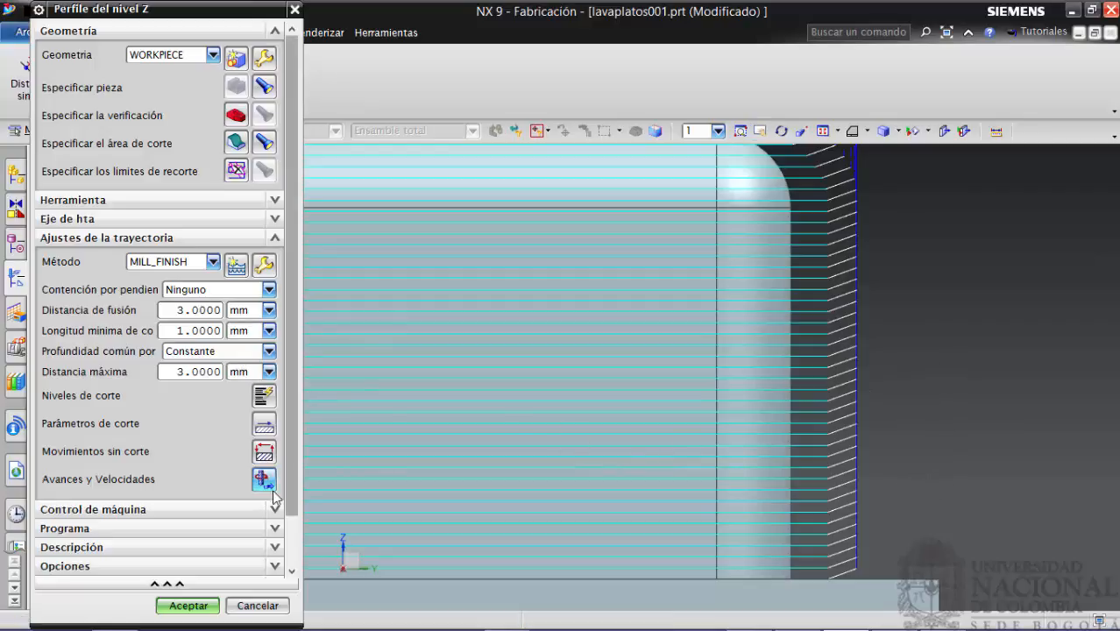
Set ACABADO_LATERAL's open-area entry type to "Arco: normal a la pieza" in the non-cutting moves and regenerate the toolpath.
{"action": "left_click", "coordinate": [264, 449]}
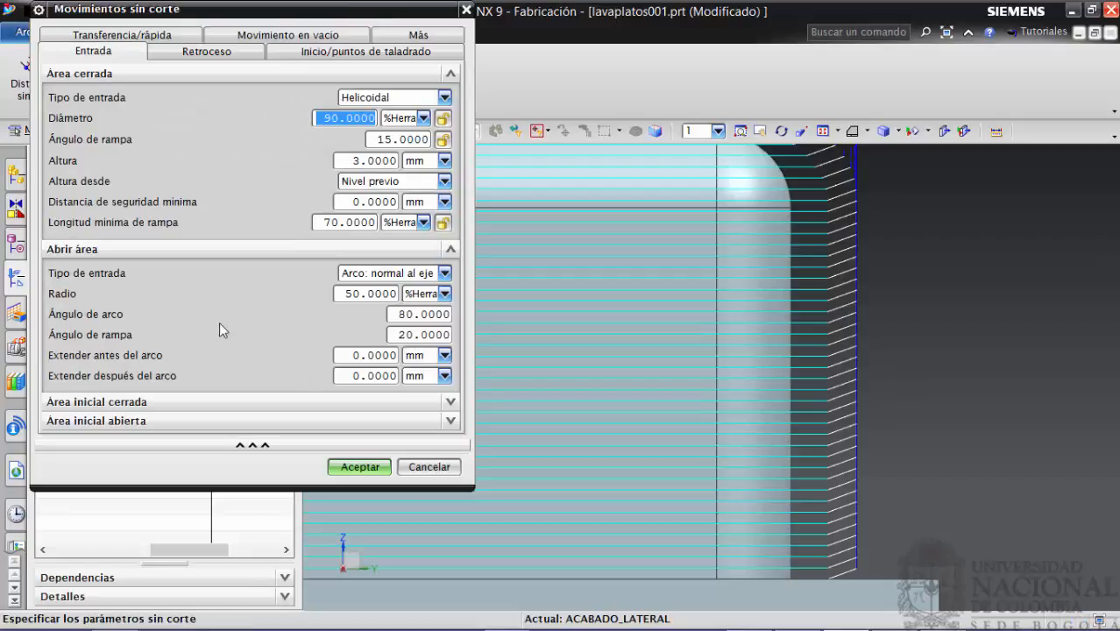
{"action": "left_click", "coordinate": [421, 272]}
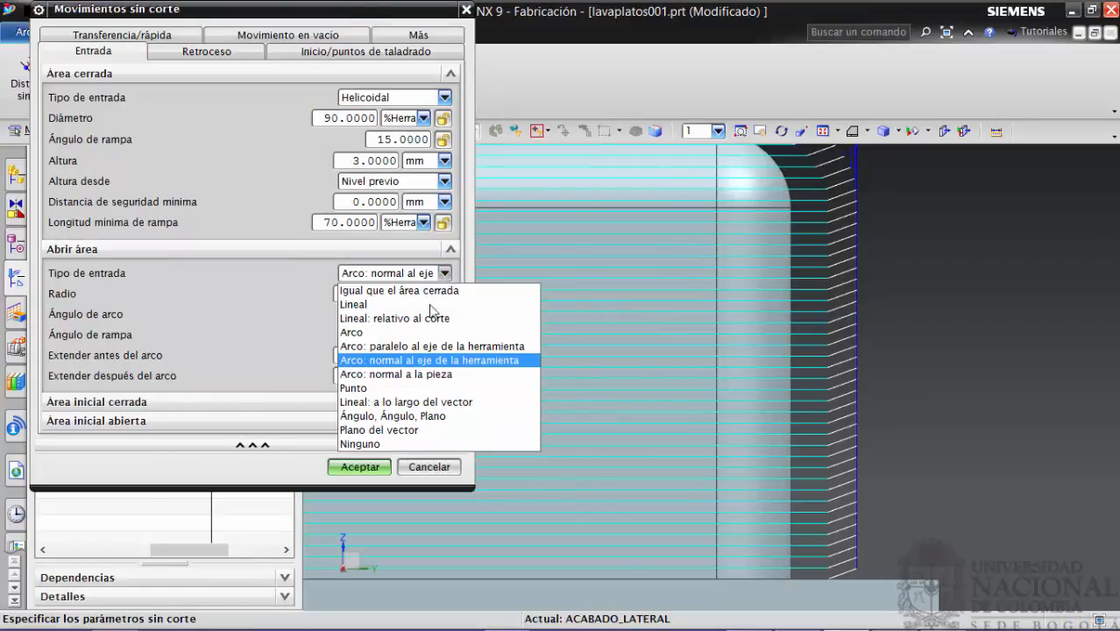
{"action": "left_click", "coordinate": [430, 375]}
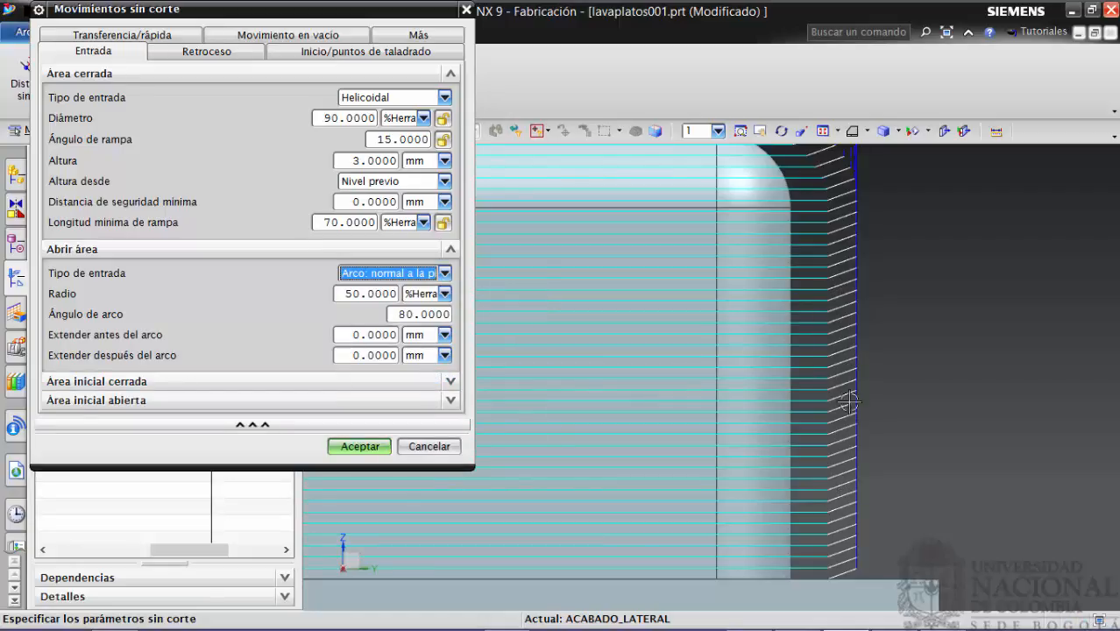
{"action": "left_click", "coordinate": [361, 447]}
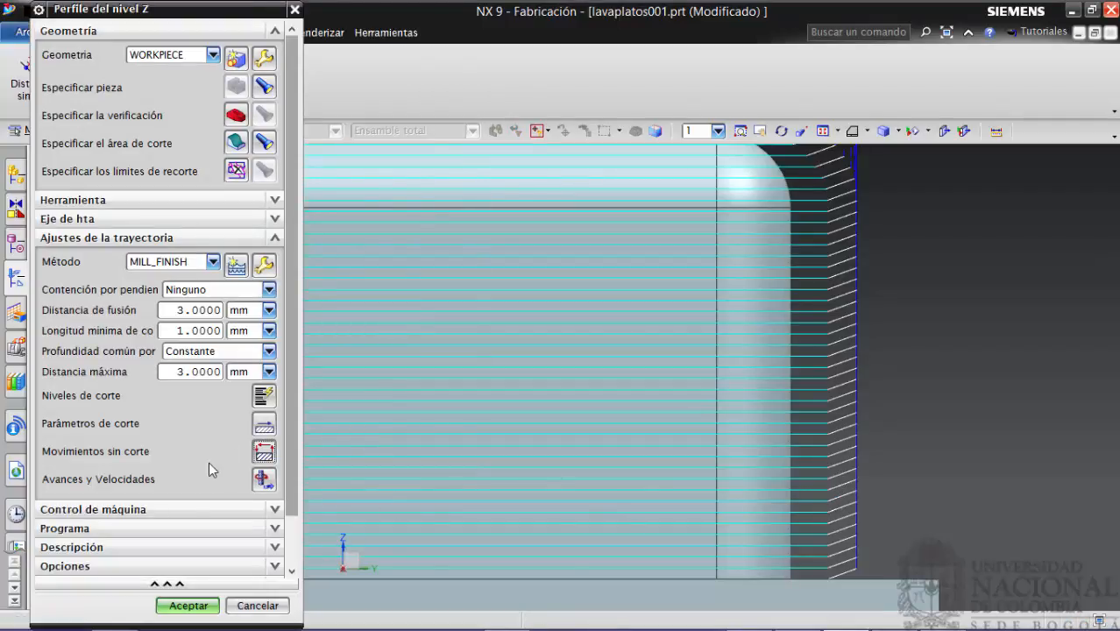
{"action": "scroll", "coordinate": [289, 458], "scroll_direction": "down", "scroll_amount": 2}
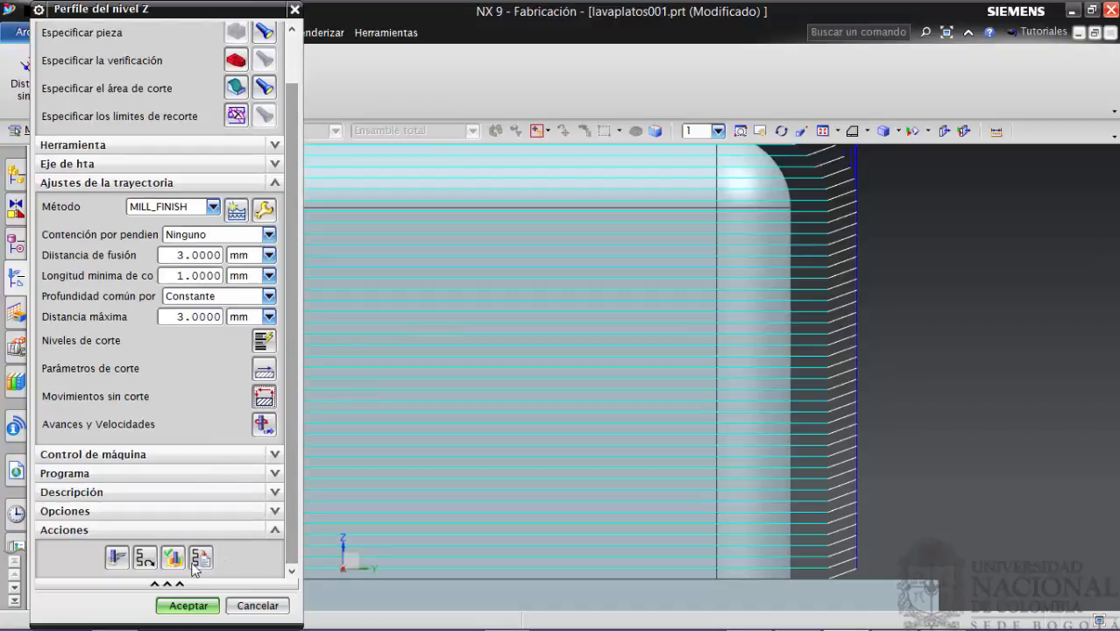
{"action": "left_click", "coordinate": [188, 605]}
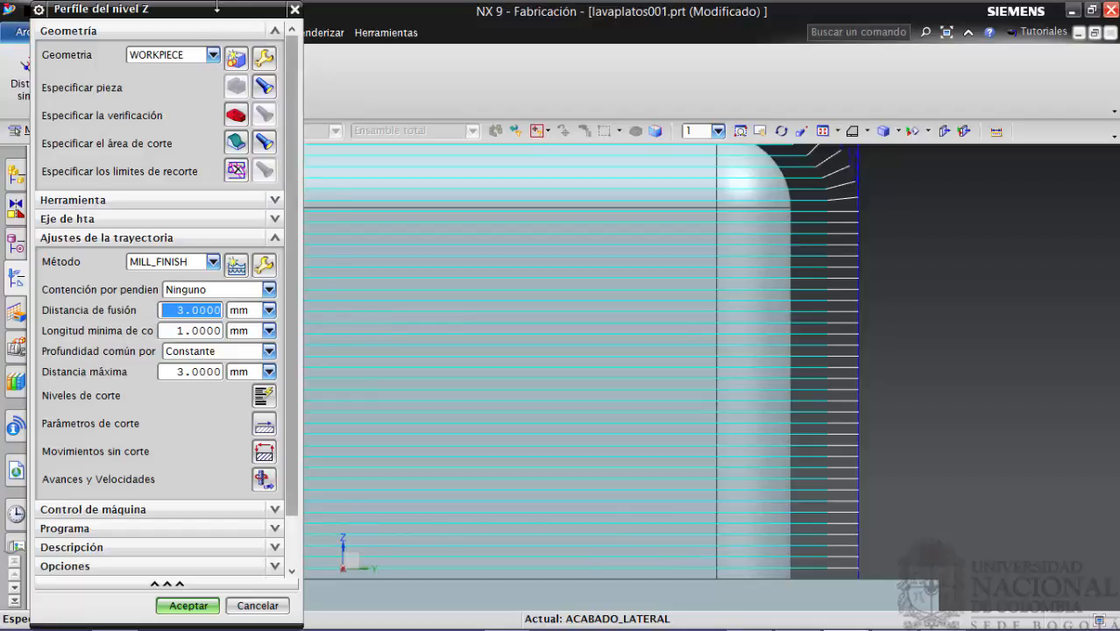
{"action": "left_click_drag", "start_coordinate": [223, 14], "coordinate": [484, 22]}
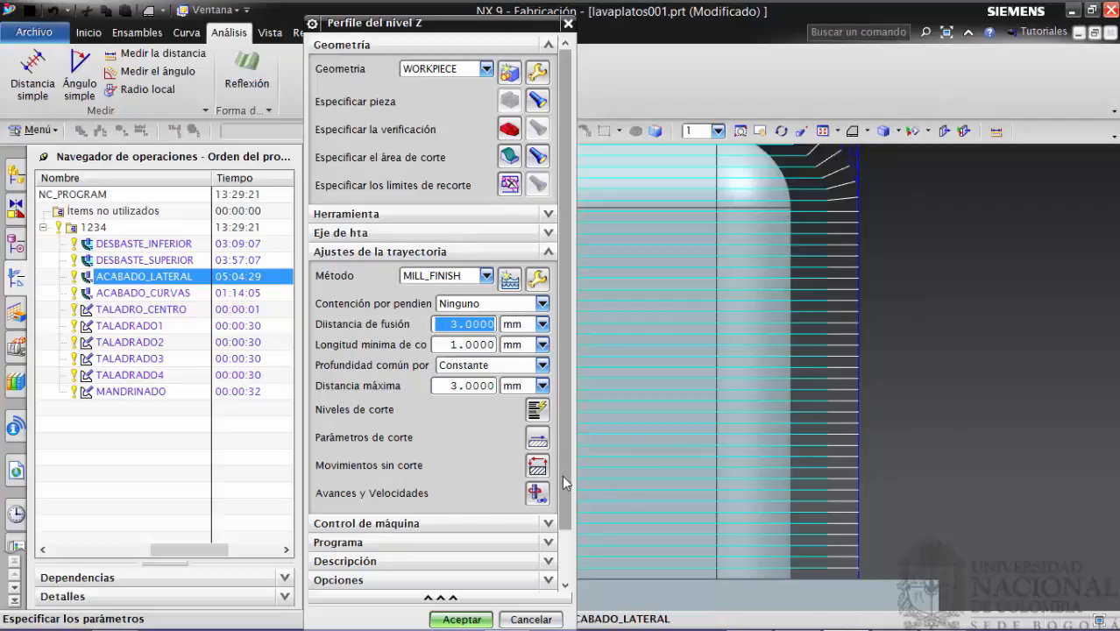
{"action": "left_click_drag", "start_coordinate": [565, 478], "coordinate": [568, 536]}
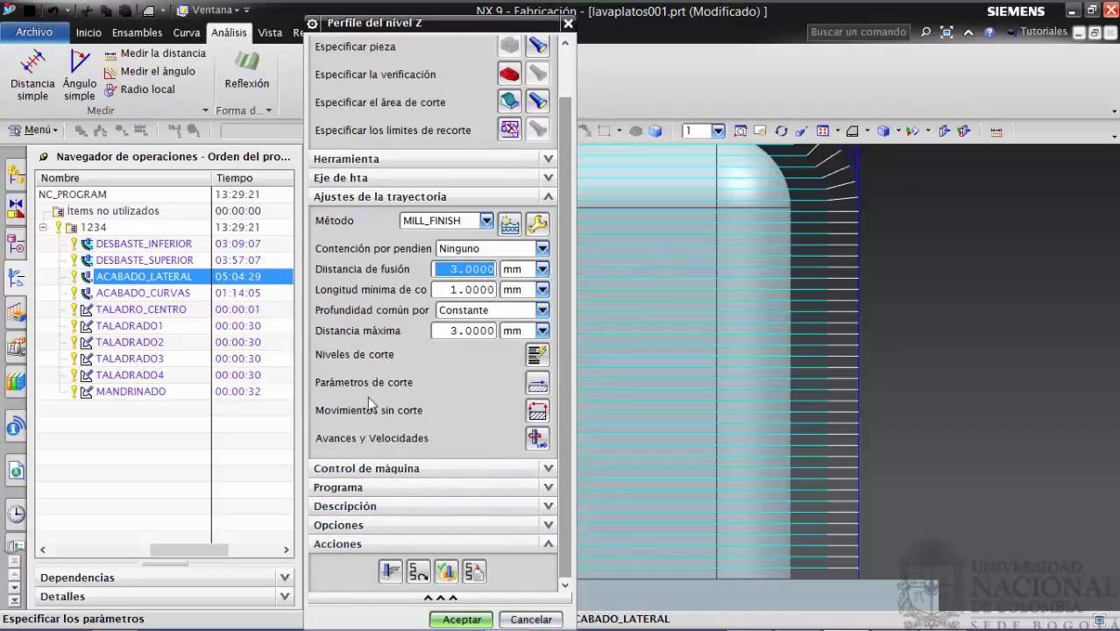
{"action": "left_click_drag", "start_coordinate": [563, 498], "coordinate": [559, 392]}
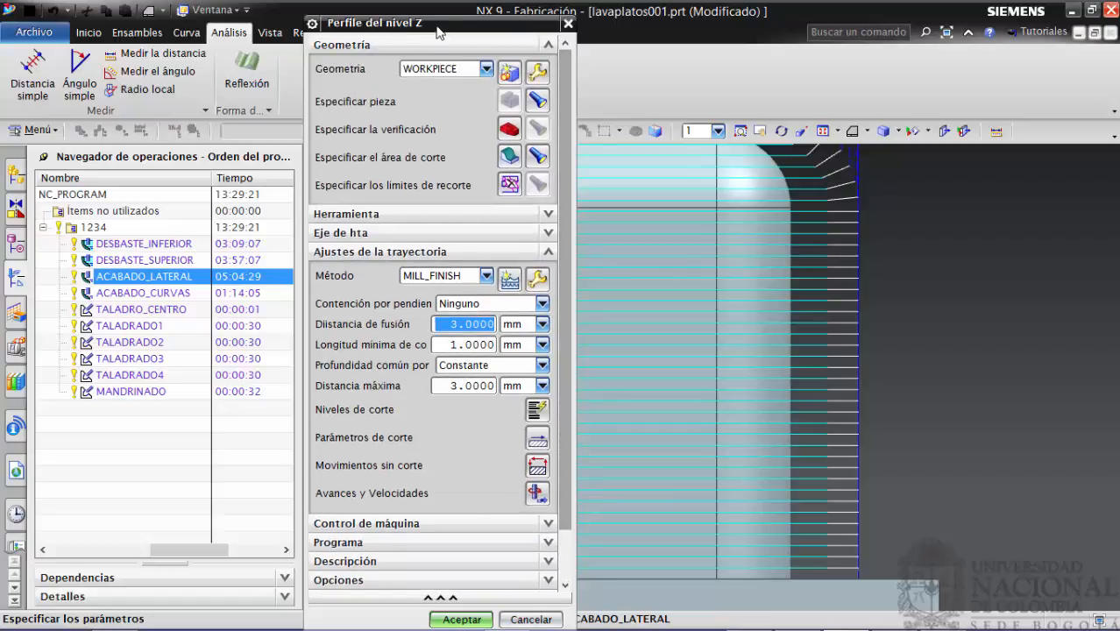
{"action": "left_click_drag", "start_coordinate": [437, 27], "coordinate": [255, 22]}
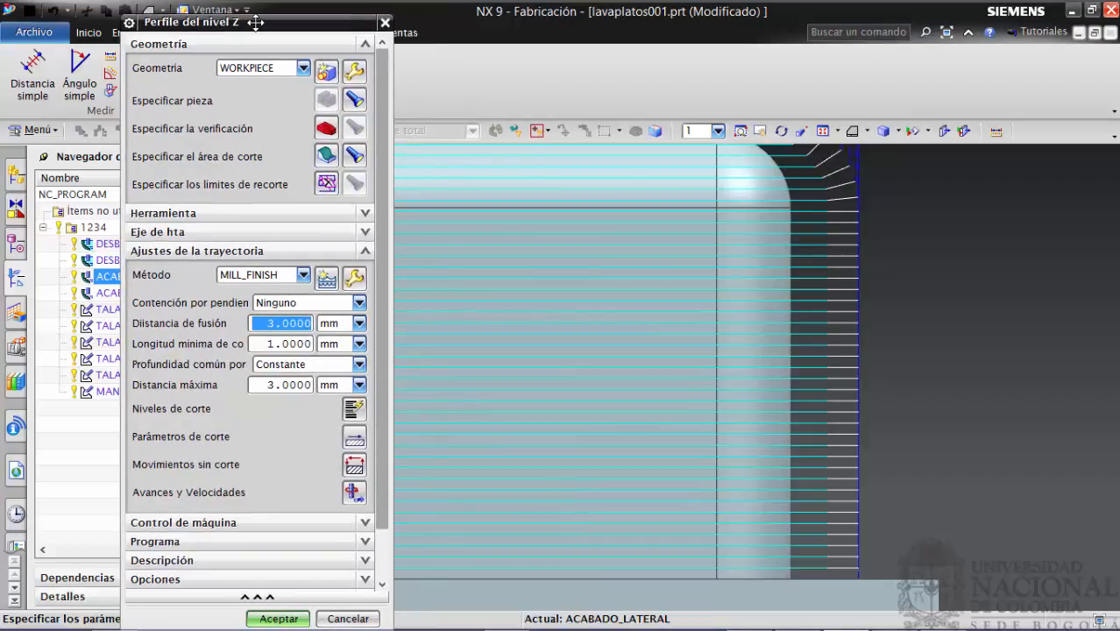
Set ACABADO_LATERAL's open-area entry type to "Arco" in the non-cutting moves and regenerate the toolpath.
{"action": "left_click", "coordinate": [852, 132]}
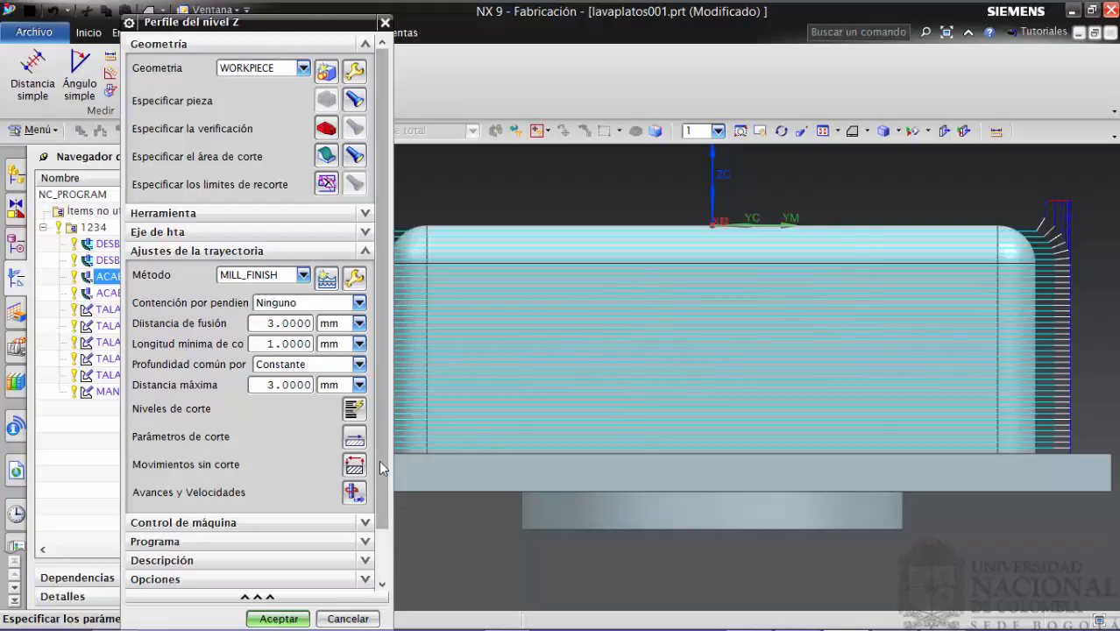
{"action": "left_click_drag", "start_coordinate": [382, 505], "coordinate": [385, 551]}
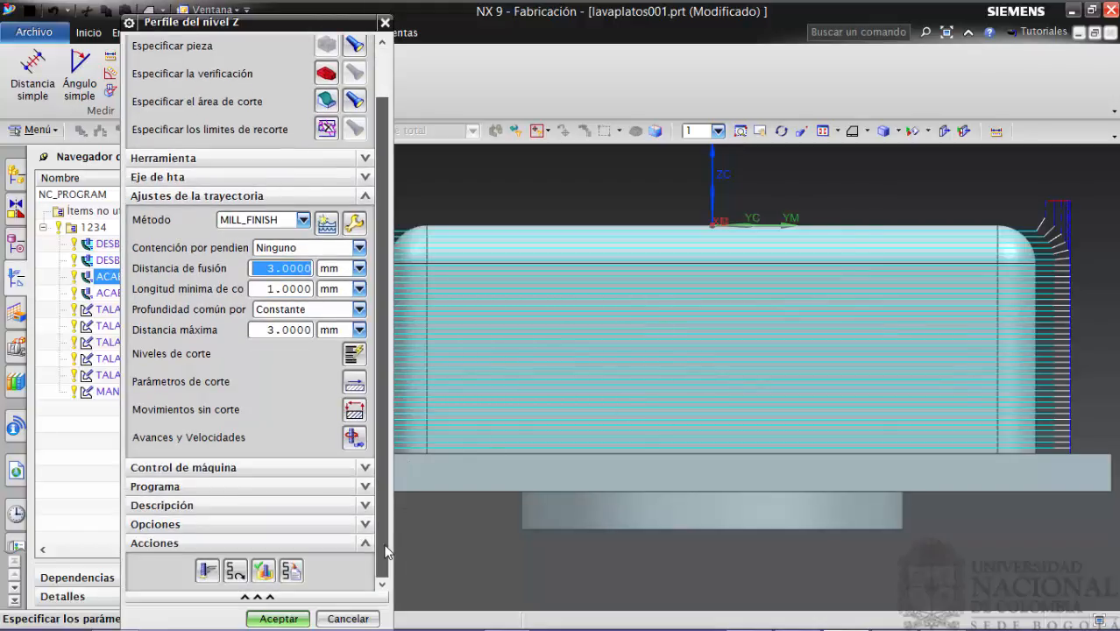
{"action": "left_click", "coordinate": [353, 409]}
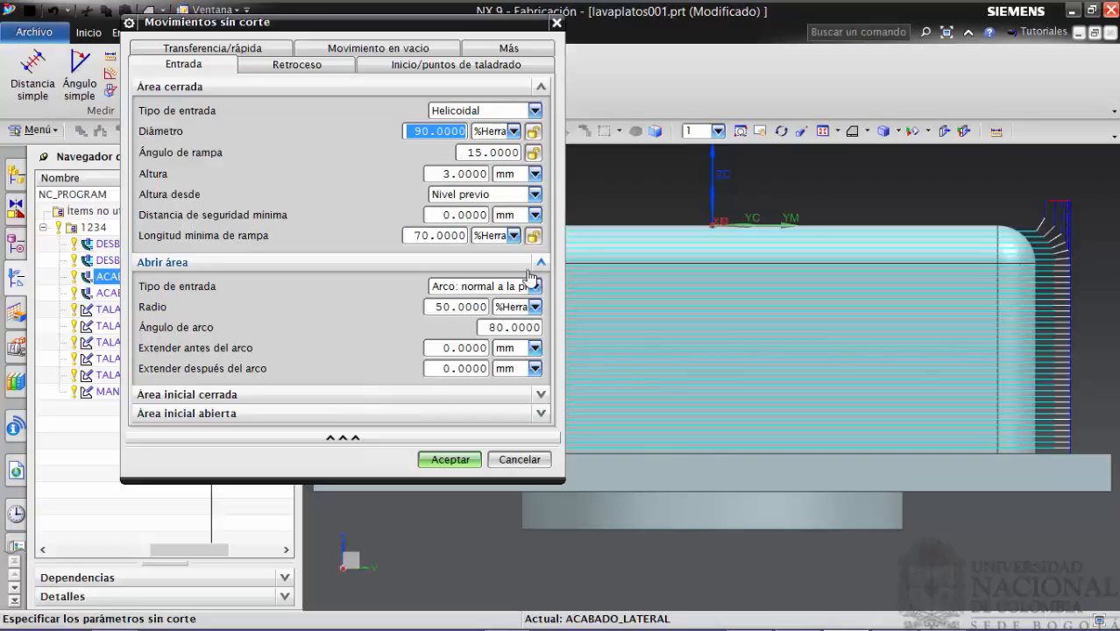
{"action": "left_click", "coordinate": [534, 286]}
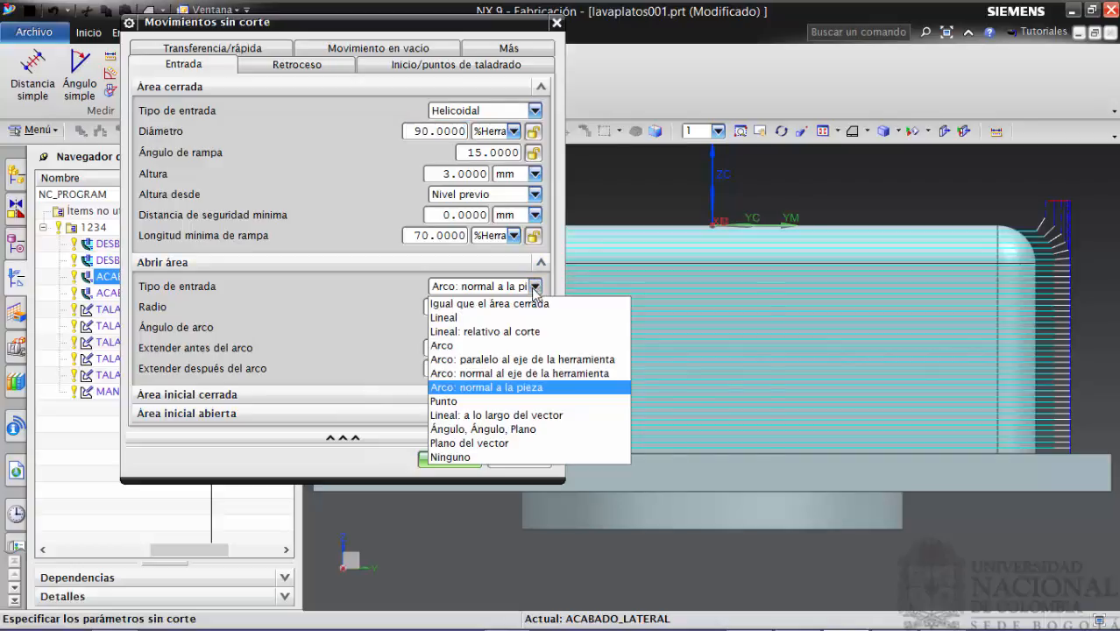
{"action": "left_click", "coordinate": [462, 346]}
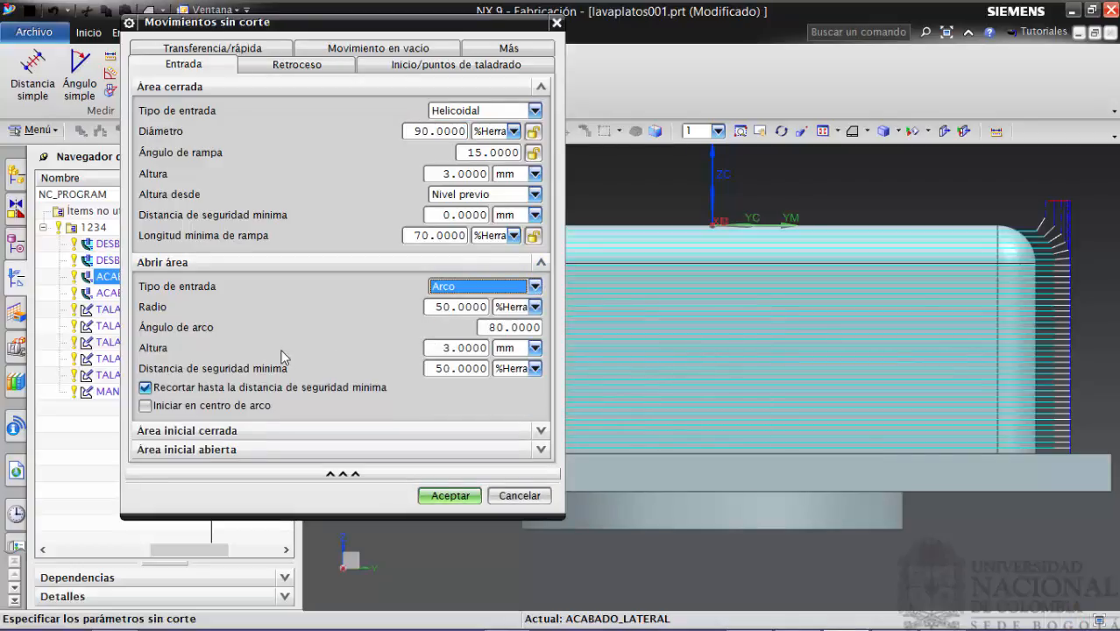
{"action": "left_click", "coordinate": [450, 496]}
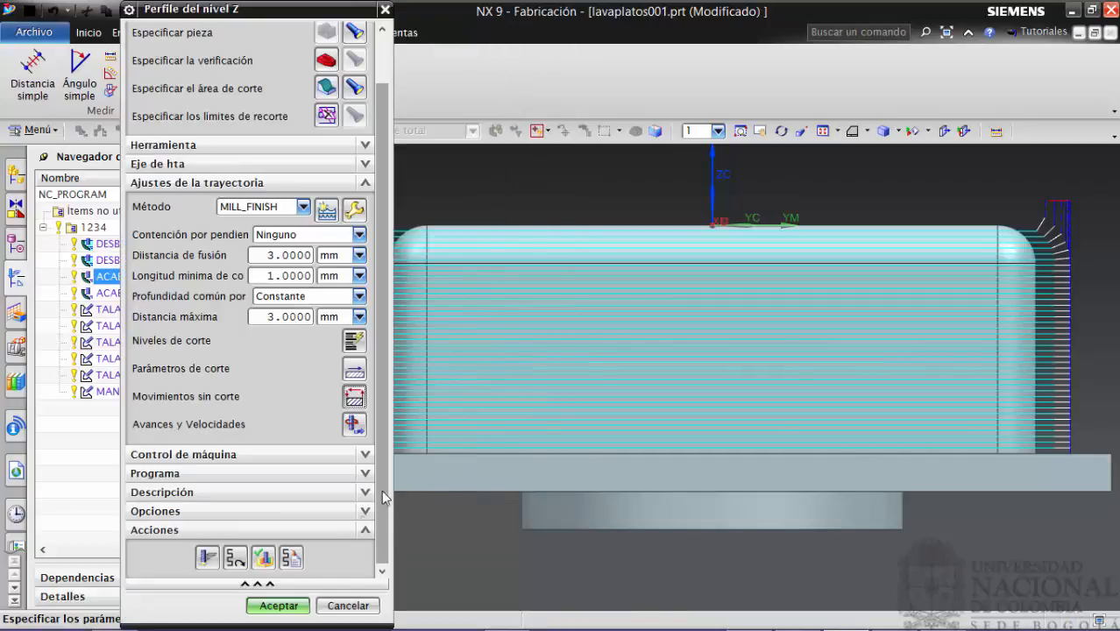
{"action": "left_click", "coordinate": [206, 561]}
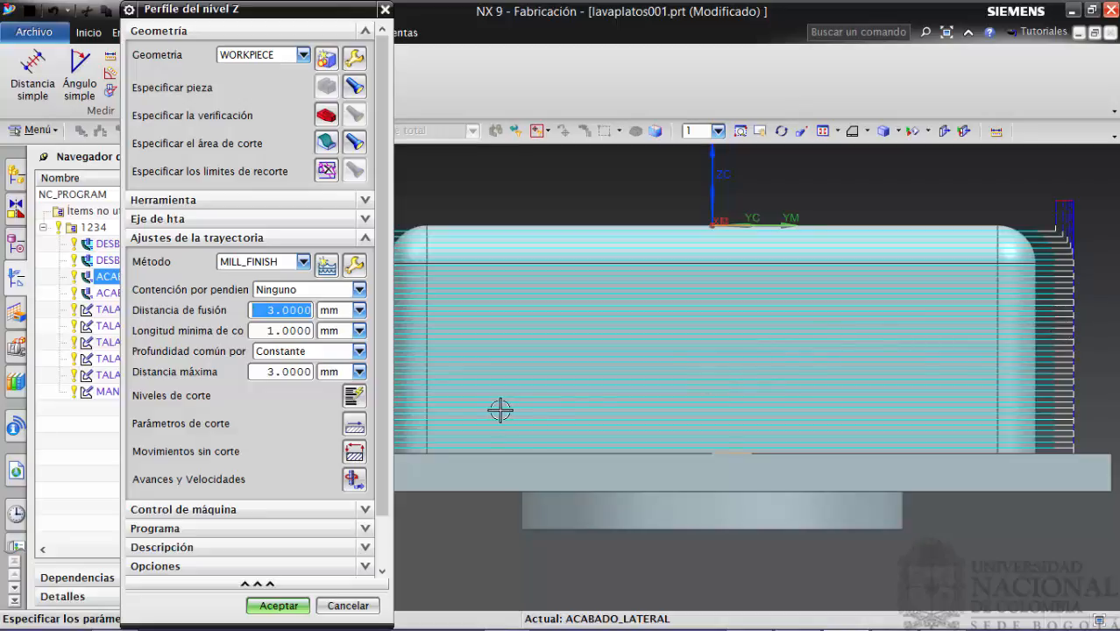
Verify the plain "Arco" toolpath by playing its dynamic 3D material-removal simulation at animation speed 9, and close the visualization.
{"action": "scroll", "coordinate": [381, 436], "scroll_direction": "down", "scroll_amount": 2}
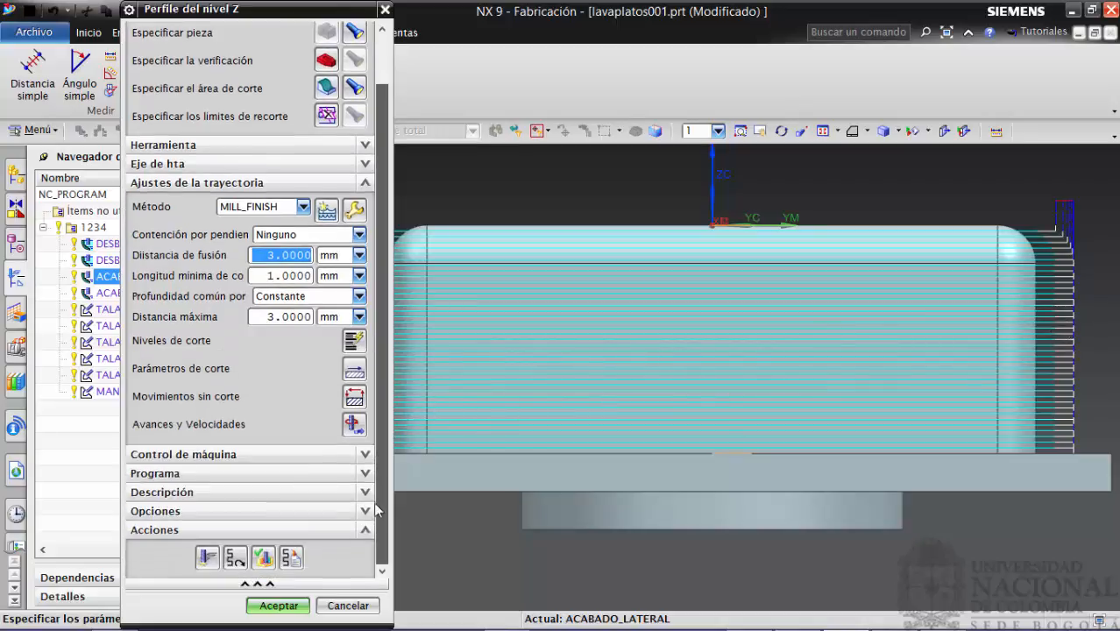
{"action": "left_click", "coordinate": [261, 559]}
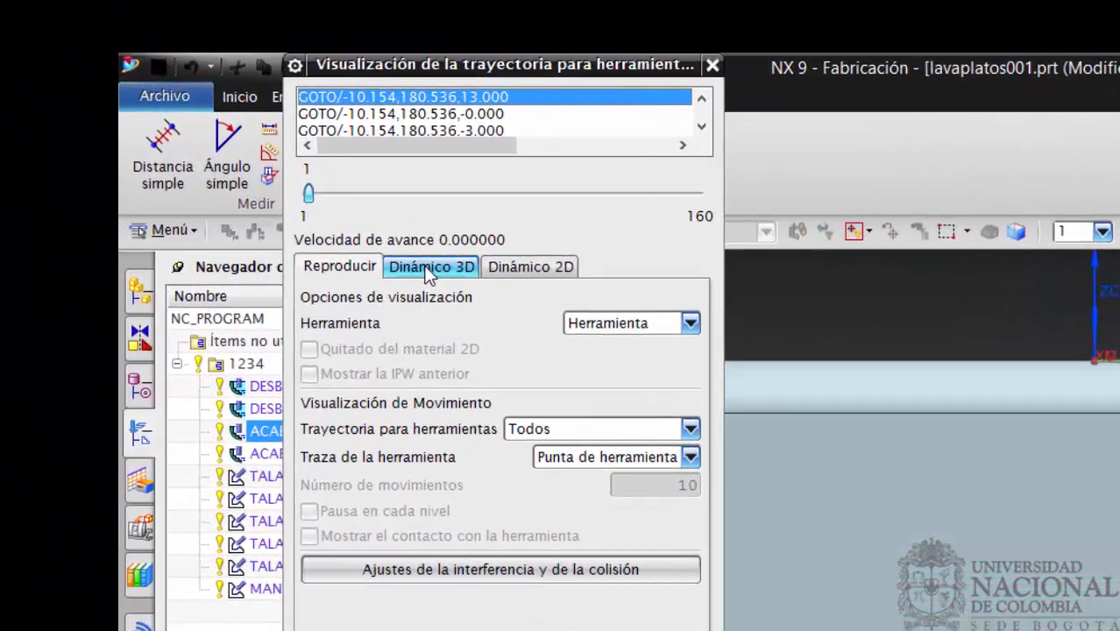
{"action": "left_click", "coordinate": [227, 161]}
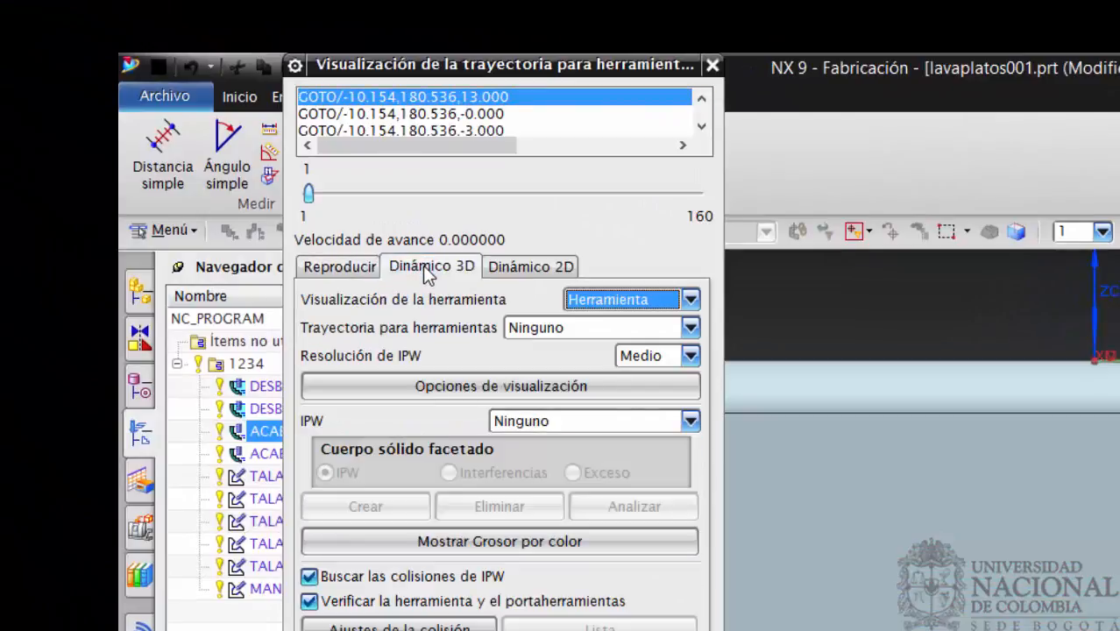
{"action": "left_click", "coordinate": [530, 268]}
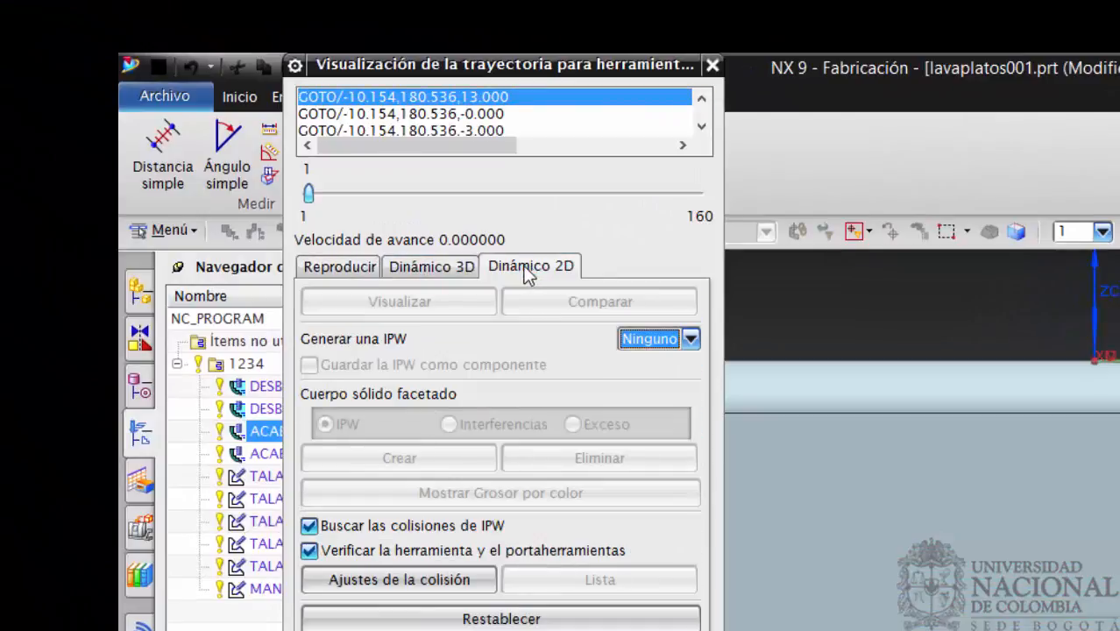
{"action": "left_click", "coordinate": [431, 267]}
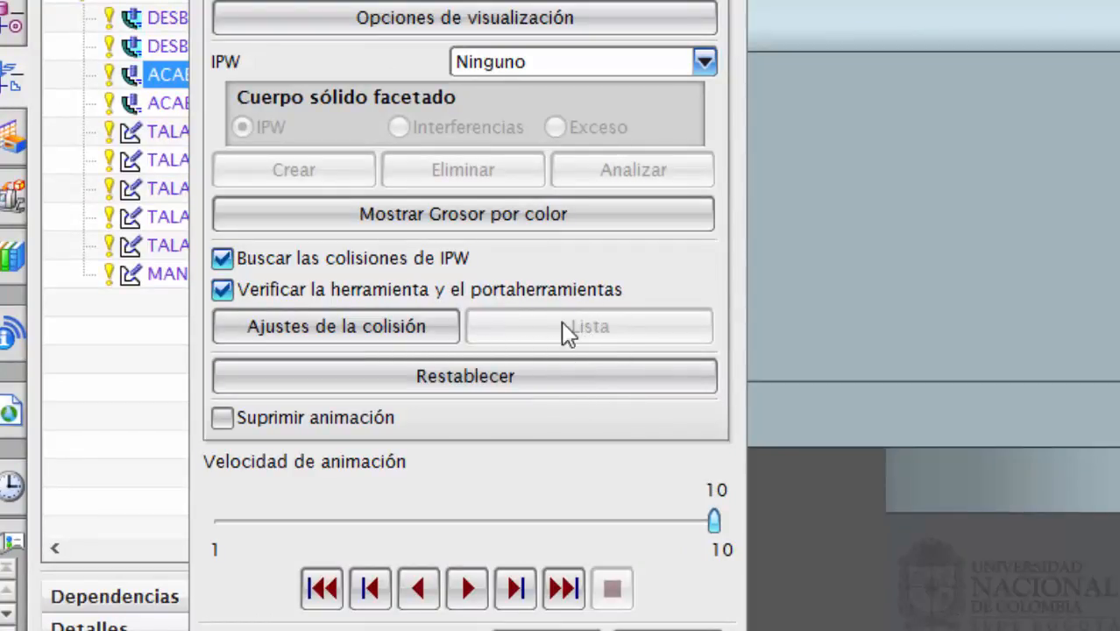
{"action": "left_click", "coordinate": [638, 521]}
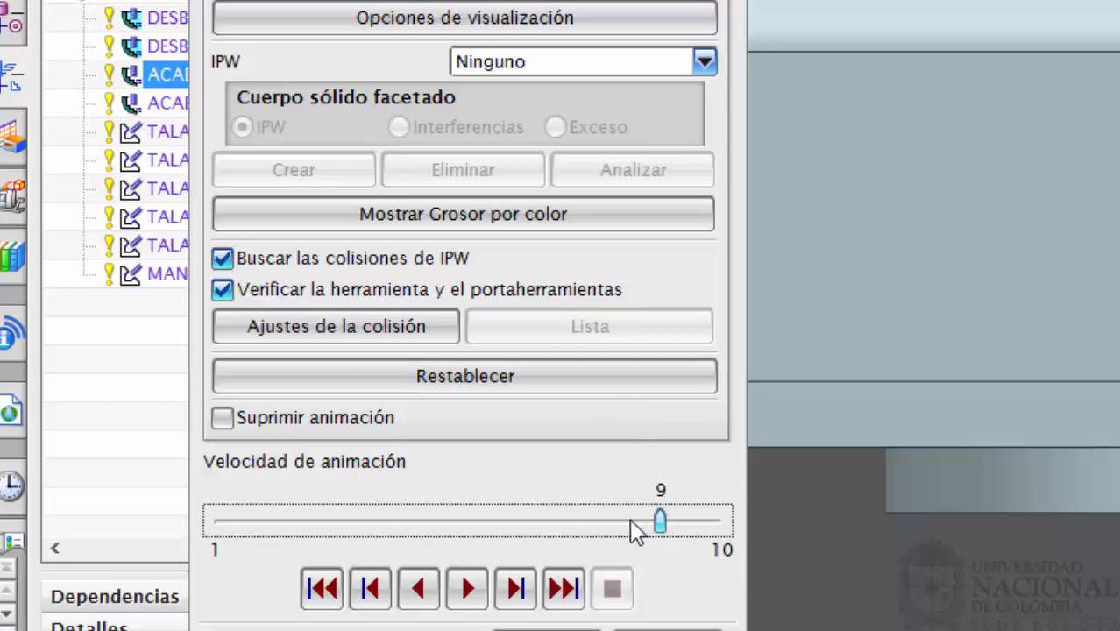
{"action": "left_click", "coordinate": [471, 592]}
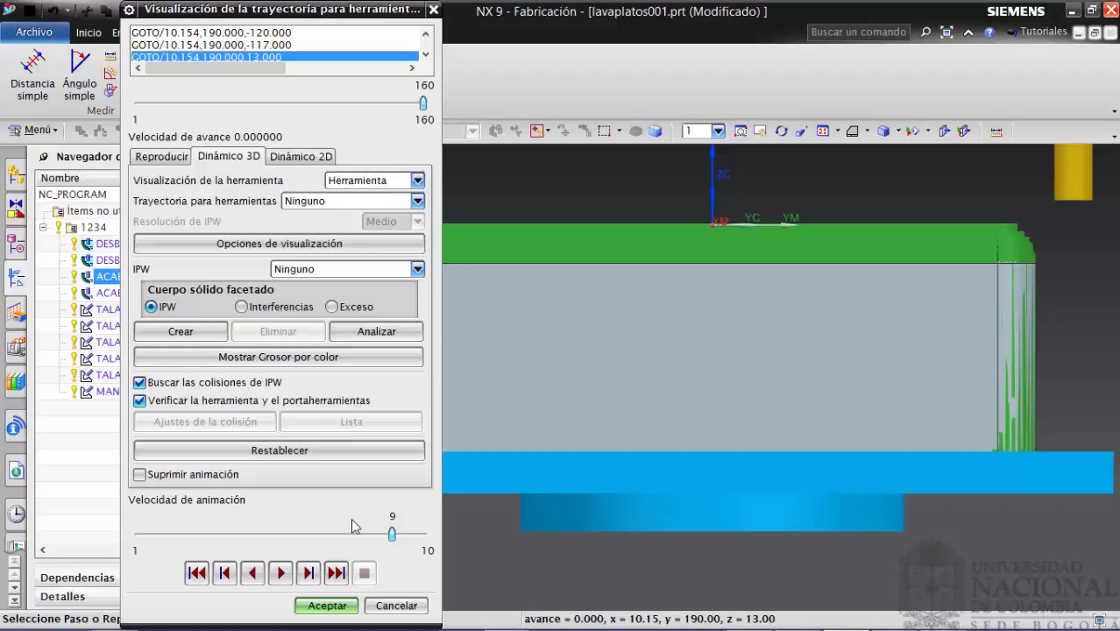
{"action": "left_click", "coordinate": [342, 608]}
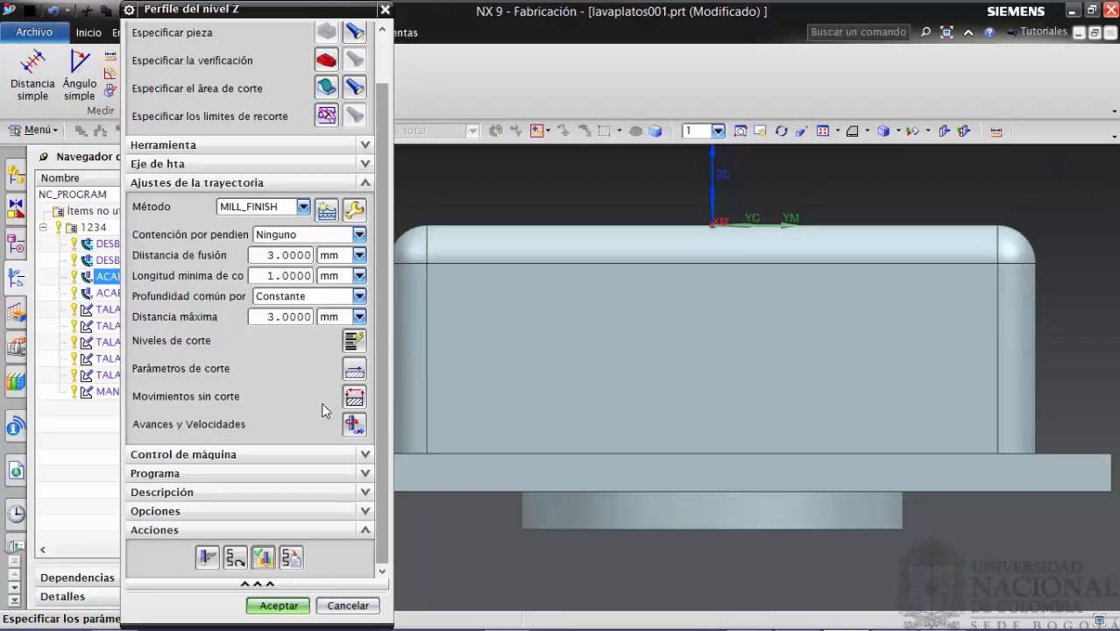
Set ACABADO_LATERAL's open-area entry type back to "Arco: paralelo al eje de la herramienta" and regenerate the toolpath.
{"action": "left_click", "coordinate": [354, 397]}
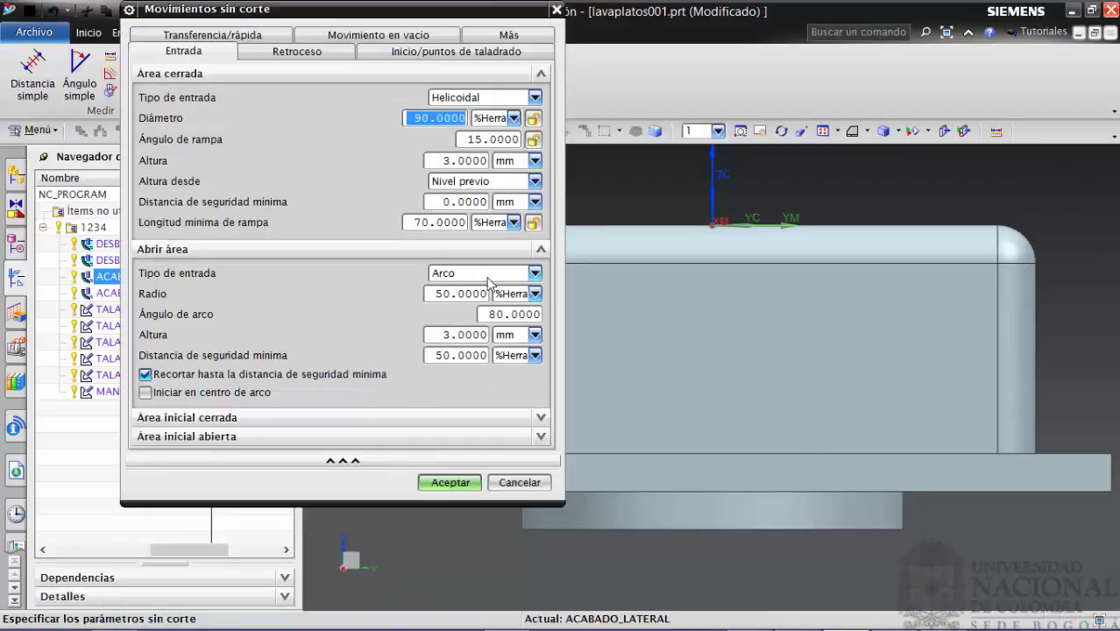
{"action": "left_click", "coordinate": [535, 274]}
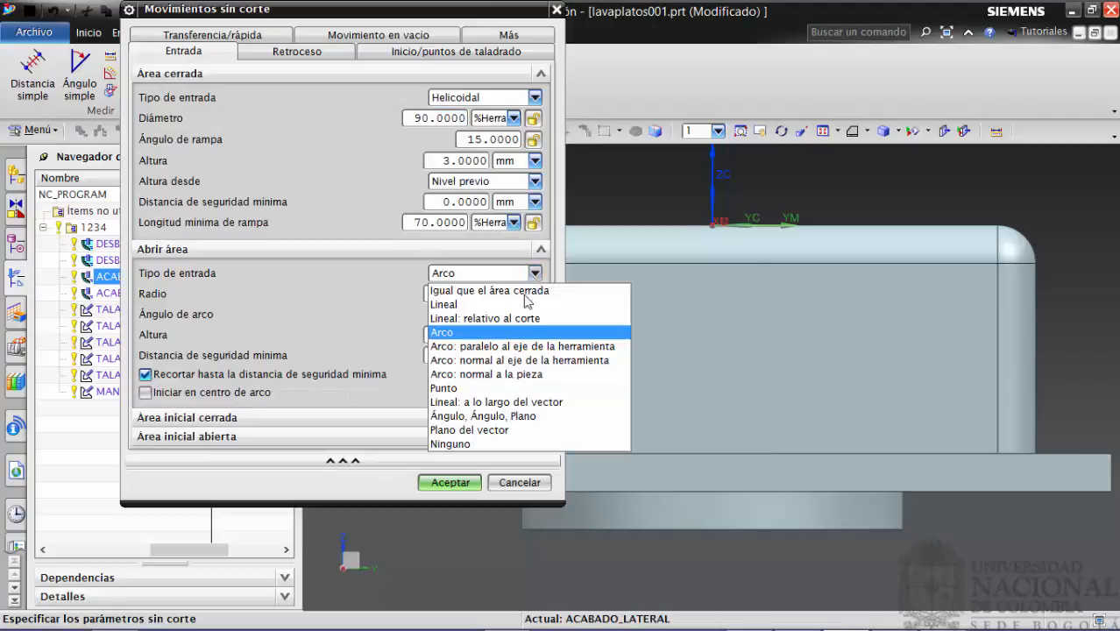
{"action": "left_click", "coordinate": [523, 346]}
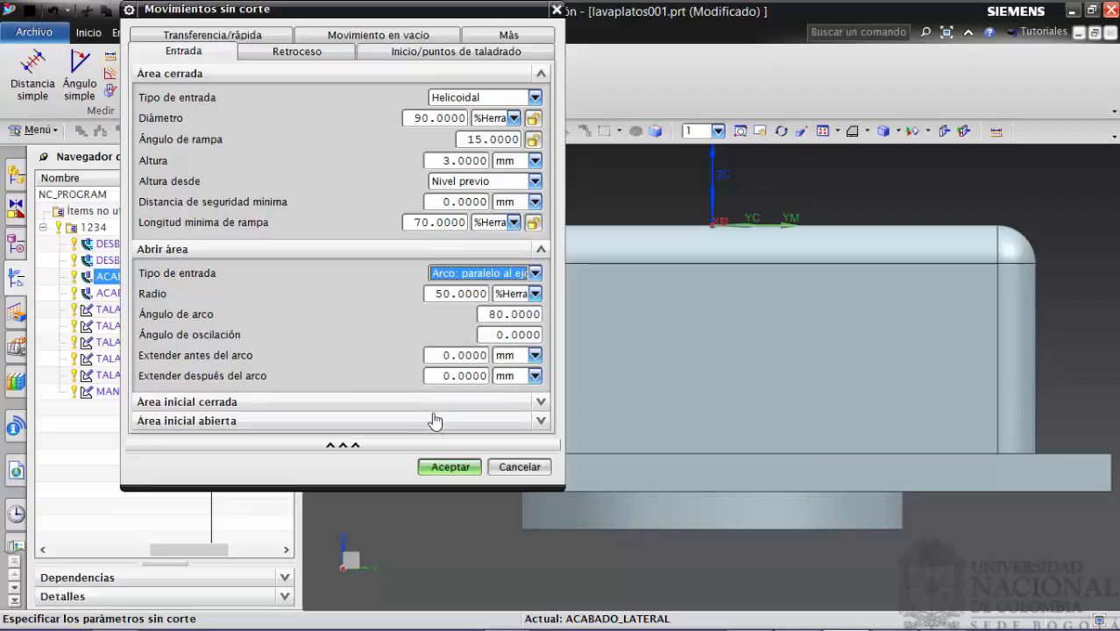
{"action": "left_click", "coordinate": [449, 467]}
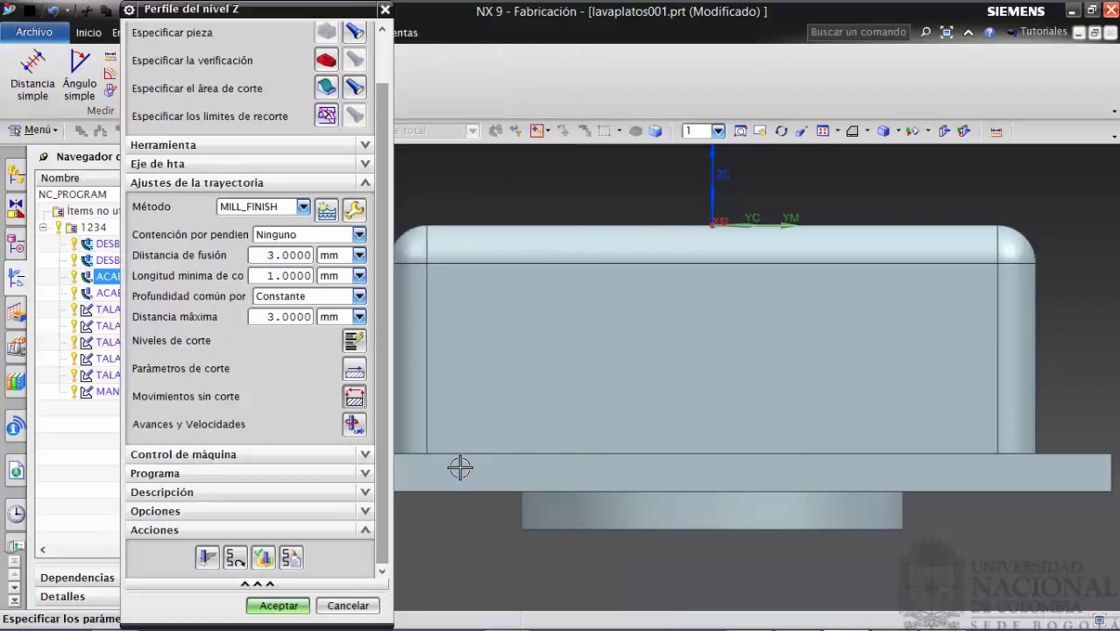
{"action": "left_click", "coordinate": [204, 557]}
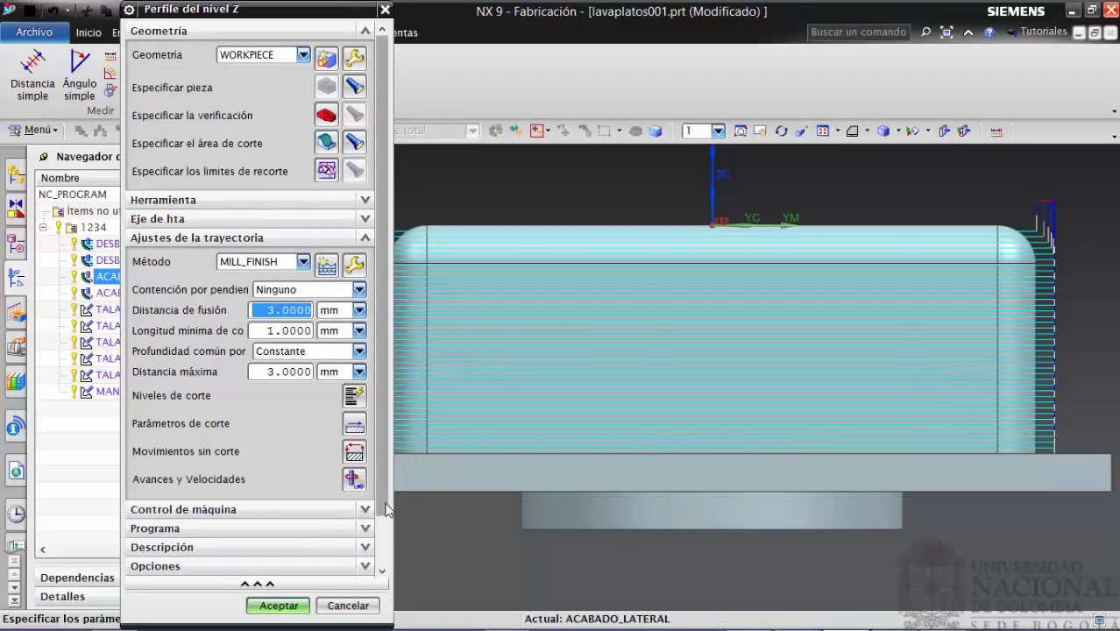
Play the dynamic 3D material-removal simulation of the tool-axis-parallel arc toolpath at animation speed 9.
{"action": "scroll", "coordinate": [387, 531], "scroll_direction": "down", "scroll_amount": 2}
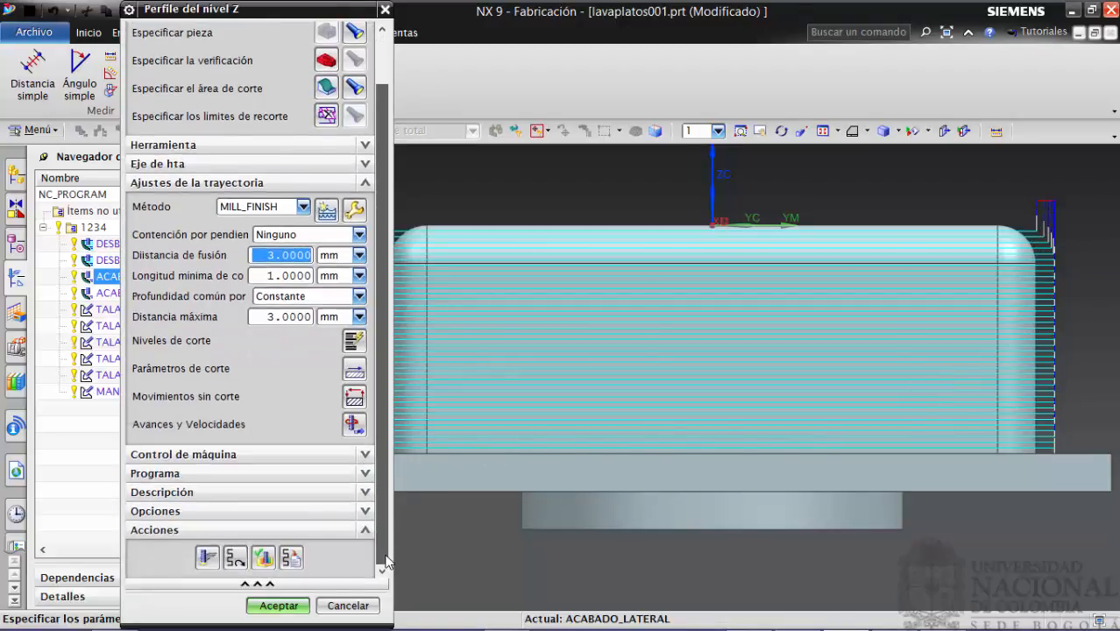
{"action": "left_click", "coordinate": [265, 558]}
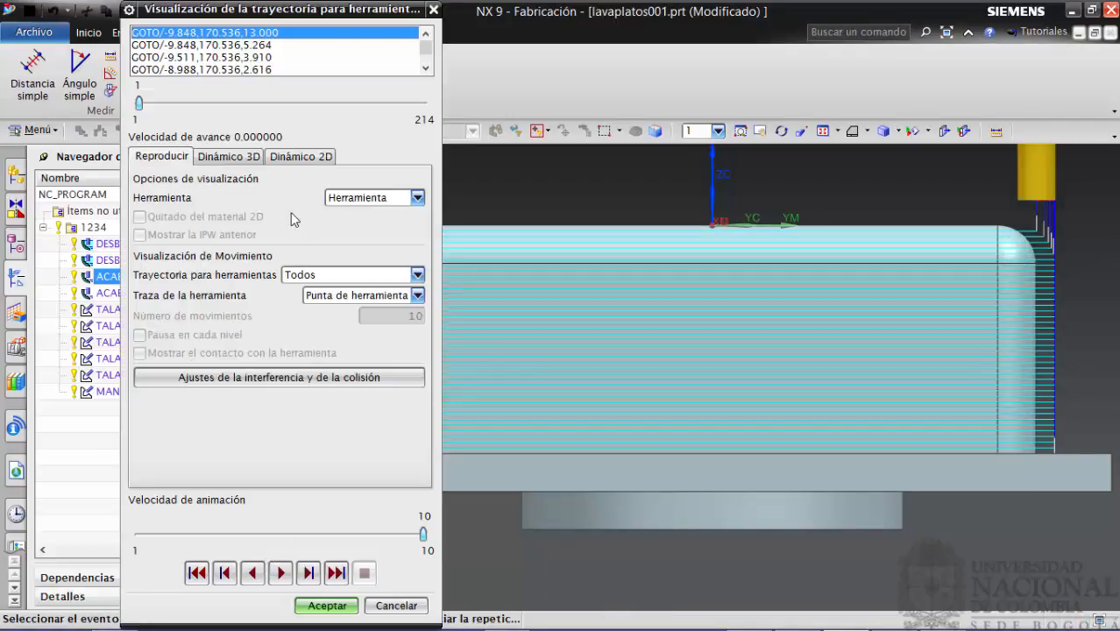
{"action": "left_click", "coordinate": [231, 157]}
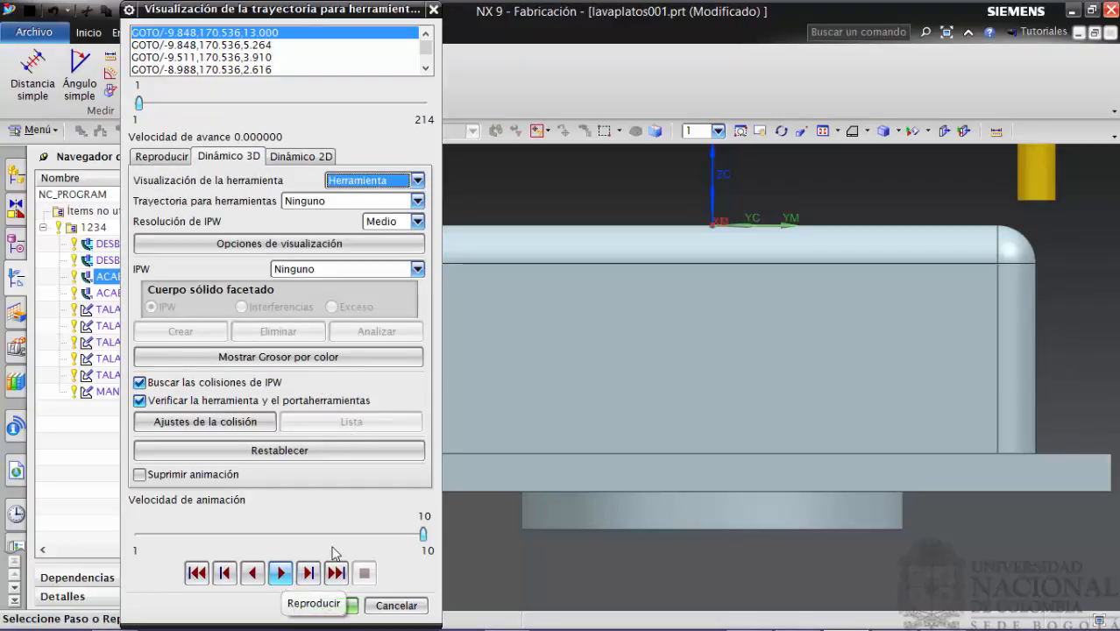
{"action": "left_click", "coordinate": [378, 533]}
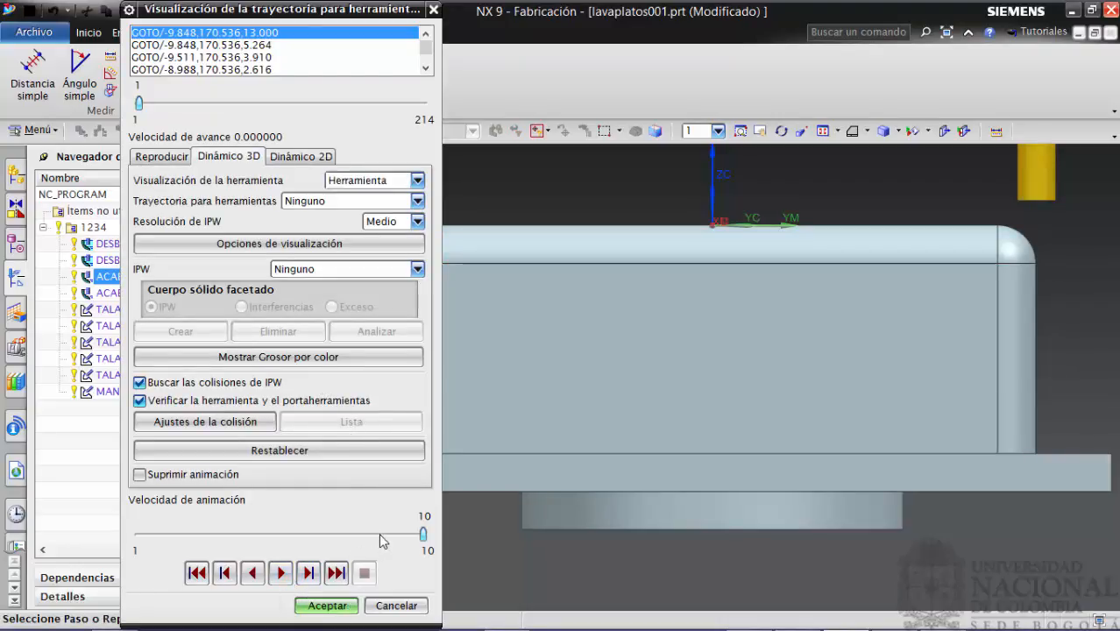
{"action": "left_click", "coordinate": [281, 573]}
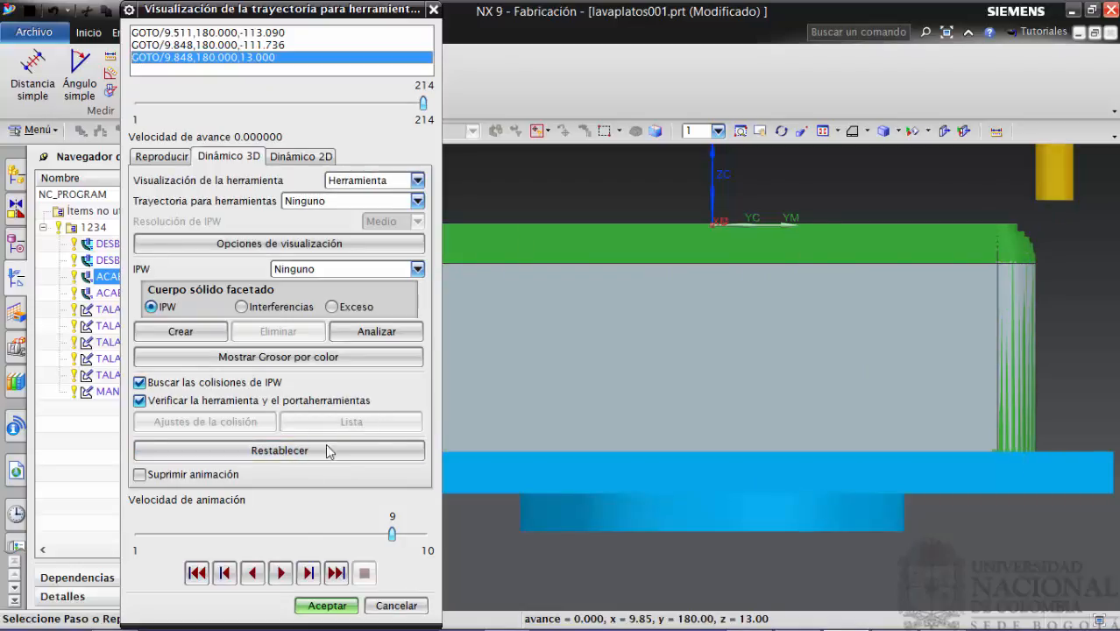
Set ACABADO_LATERAL's open-area entry type to "Arco: normal al eje de la herramienta" and regenerate the toolpath.
{"action": "left_click", "coordinate": [325, 605]}
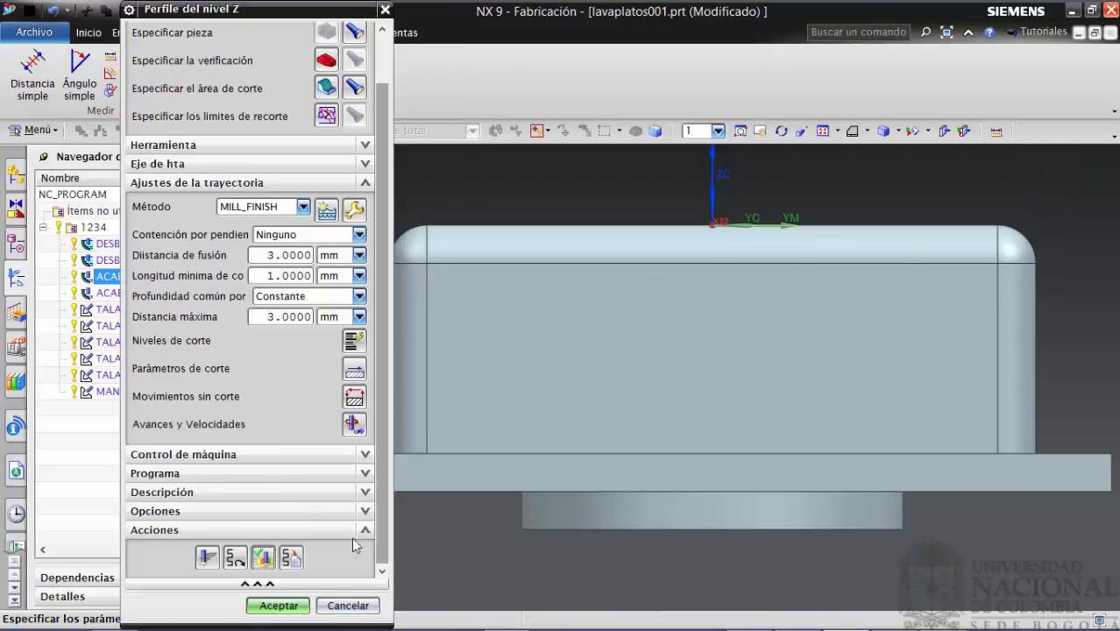
{"action": "left_click", "coordinate": [354, 401]}
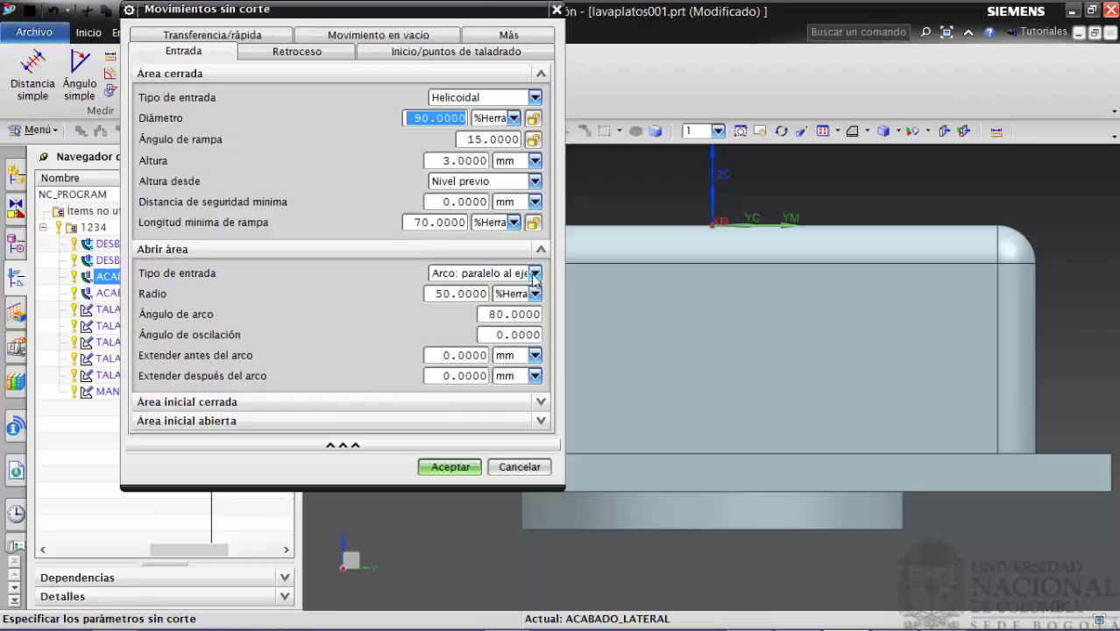
{"action": "left_click", "coordinate": [535, 275]}
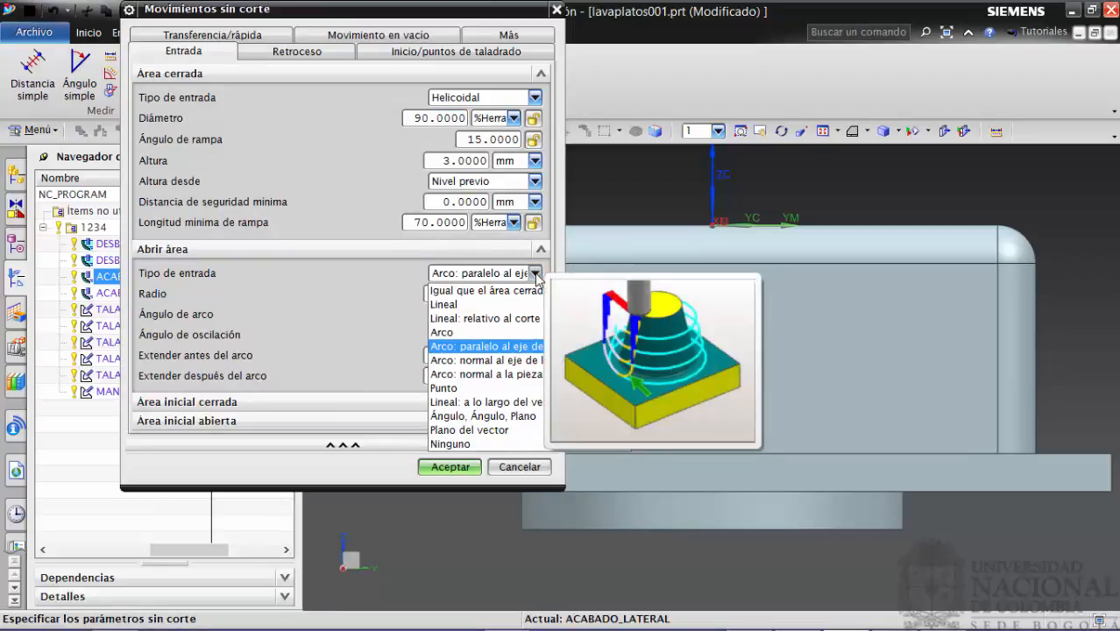
{"action": "left_click", "coordinate": [504, 361]}
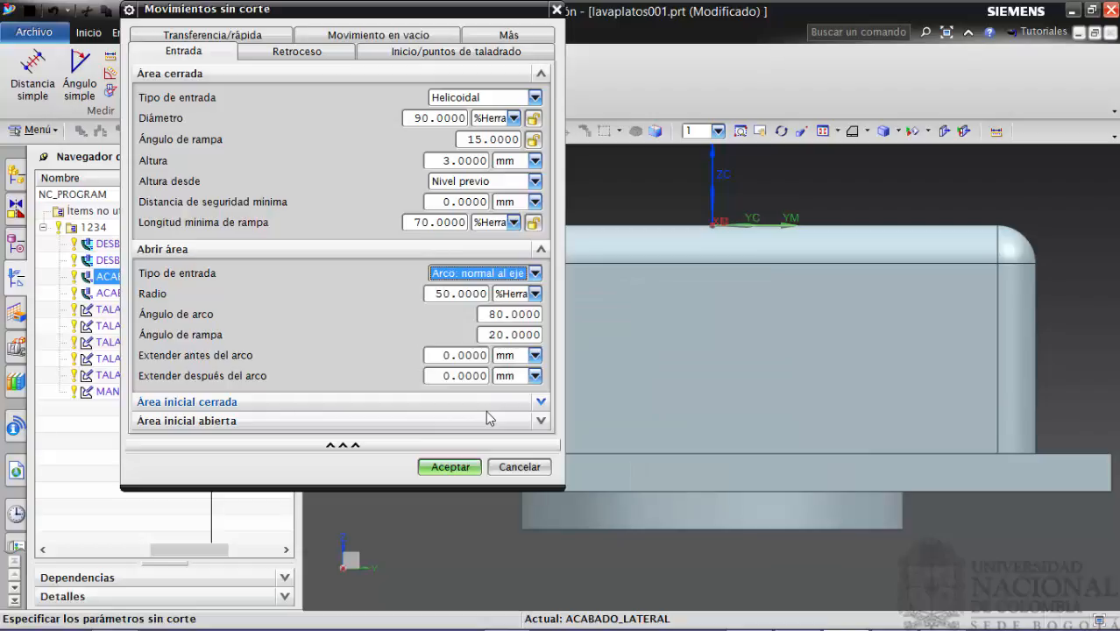
{"action": "left_click", "coordinate": [451, 467]}
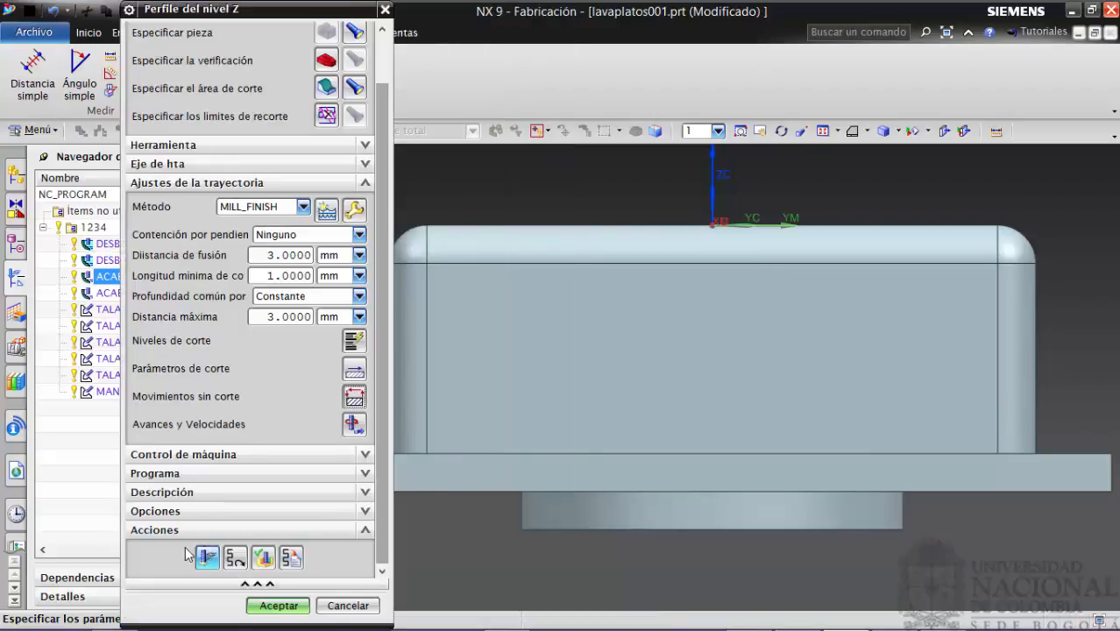
{"action": "left_click", "coordinate": [207, 557]}
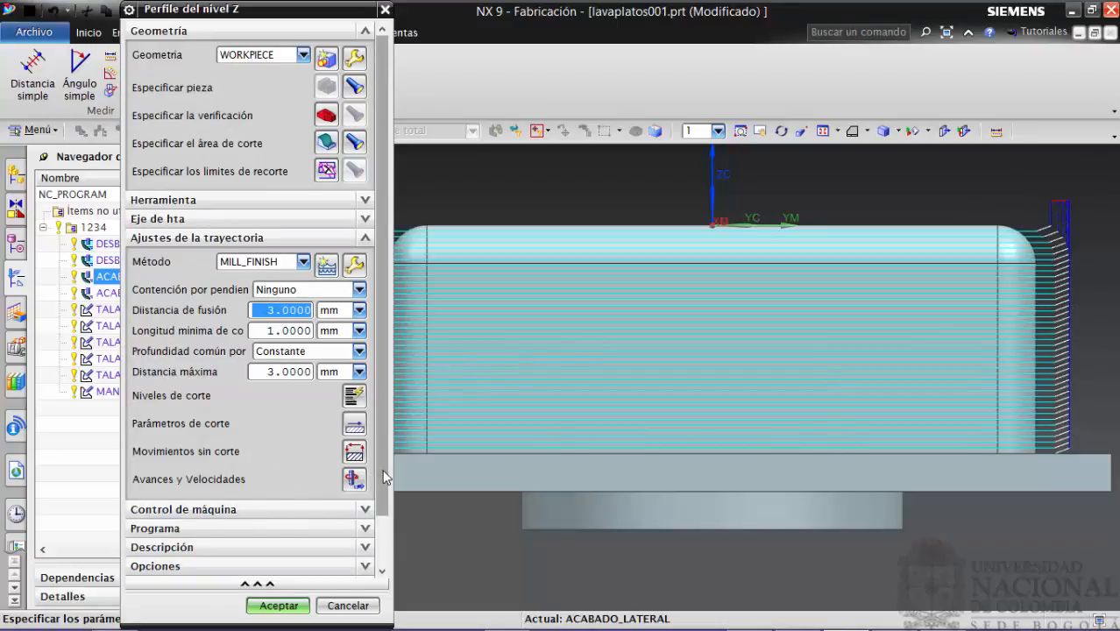
Verify the arc entry normal to the tool axis with the dynamic 3D material-removal simulation at animation speed 9, and close the visualization.
{"action": "scroll", "coordinate": [385, 476], "scroll_direction": "down", "scroll_amount": 2}
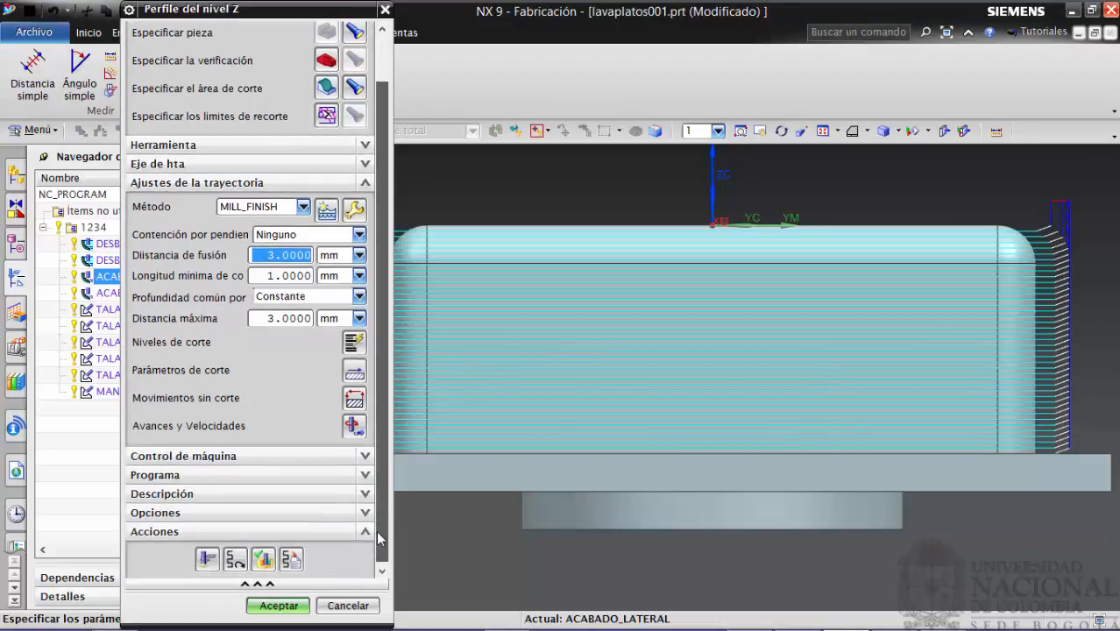
{"action": "left_click", "coordinate": [263, 557]}
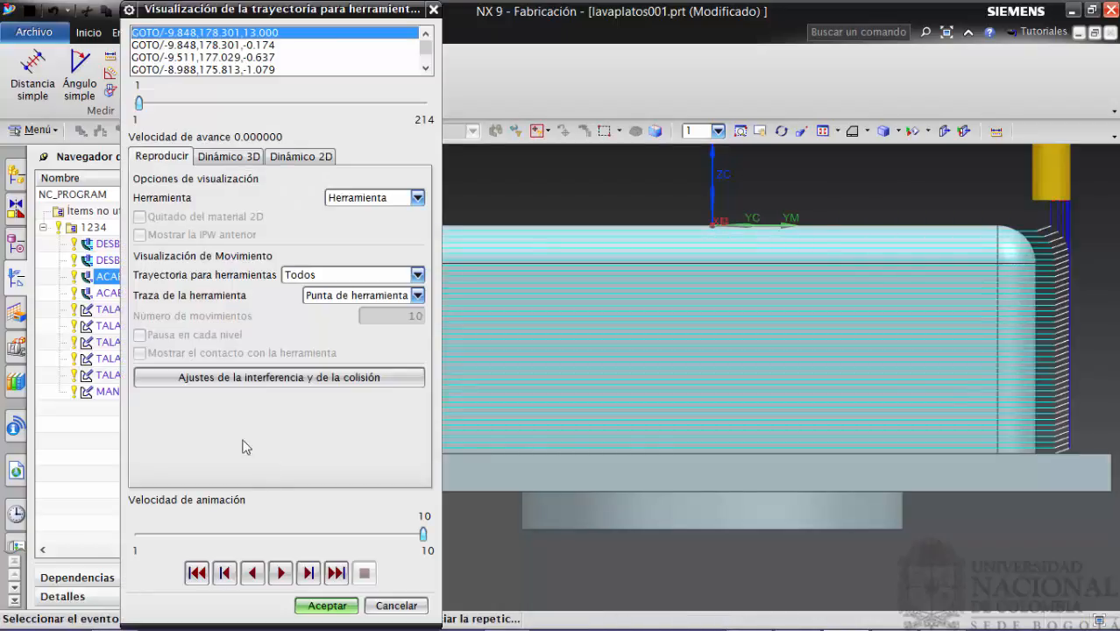
{"action": "left_click", "coordinate": [228, 159]}
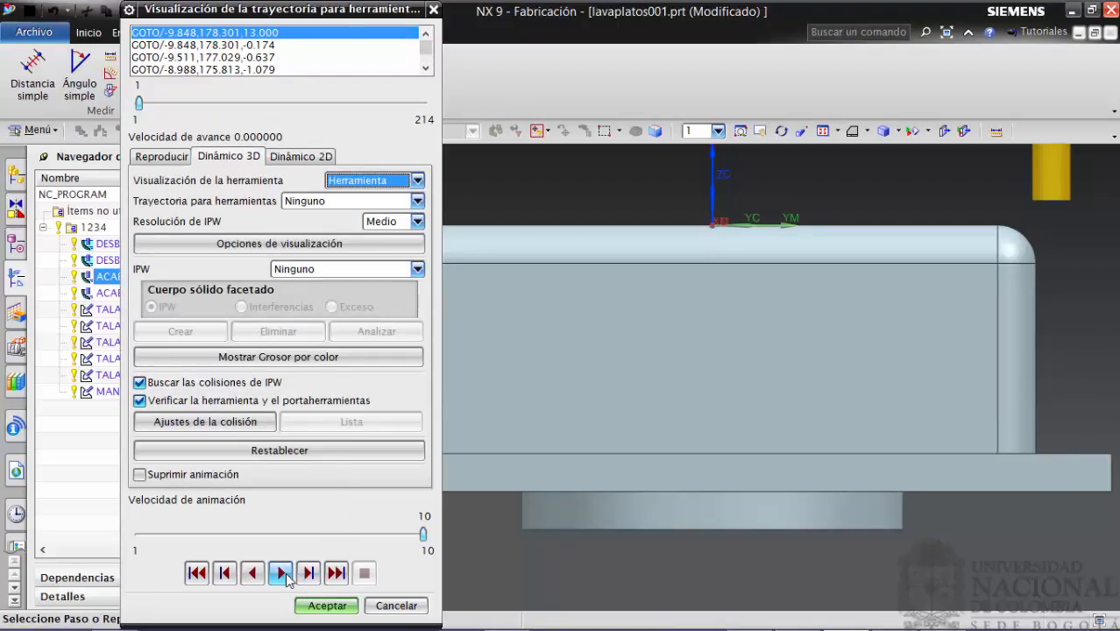
{"action": "left_click", "coordinate": [381, 536]}
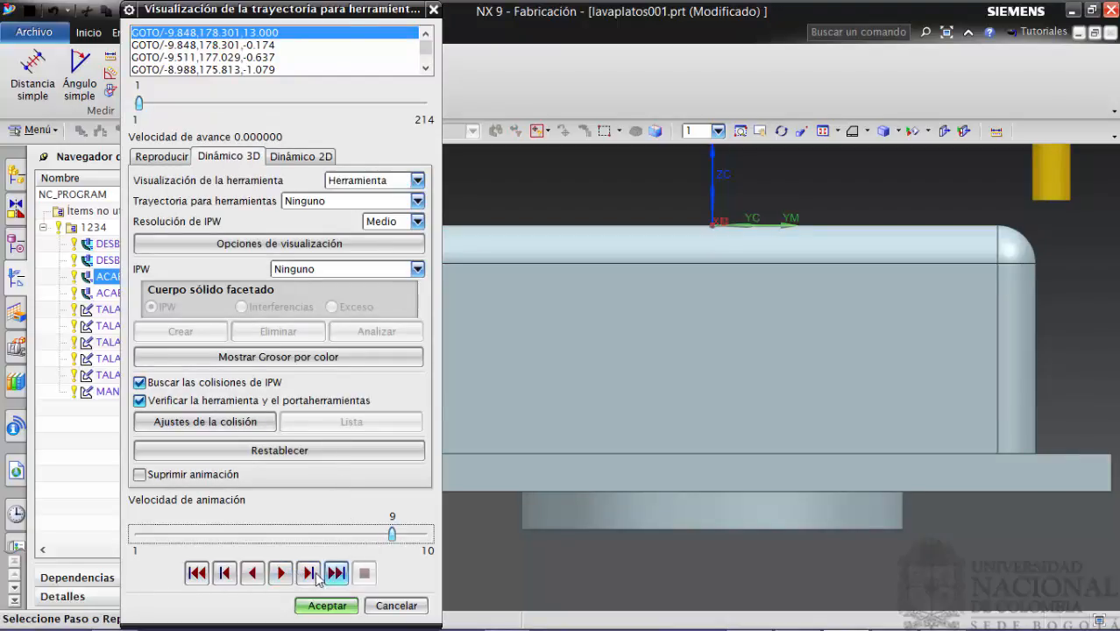
{"action": "left_click", "coordinate": [280, 575]}
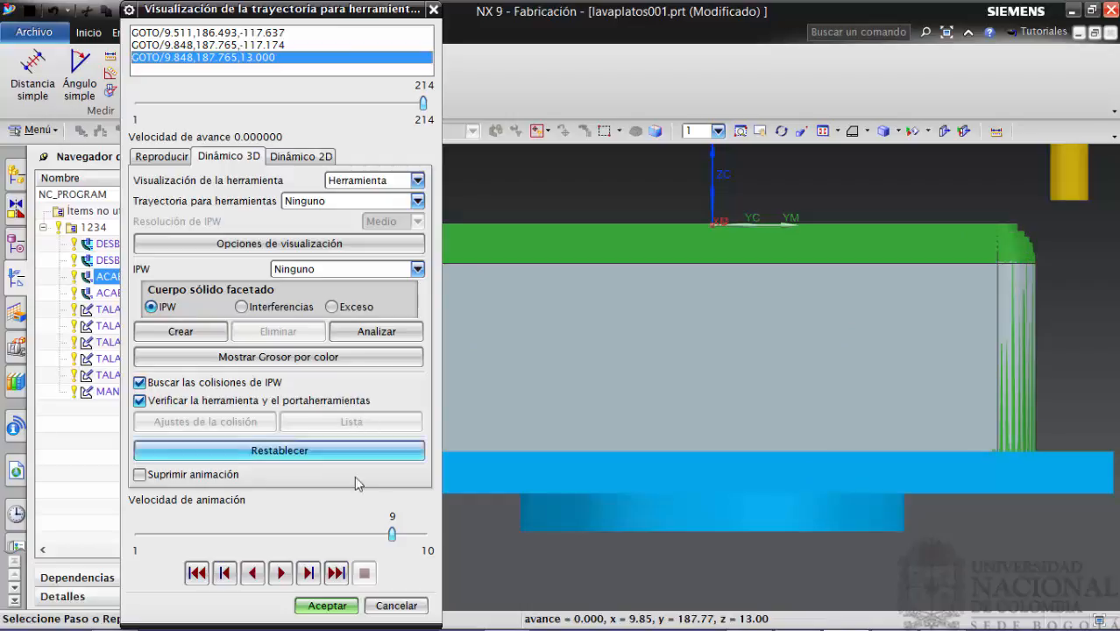
{"action": "left_click", "coordinate": [328, 607]}
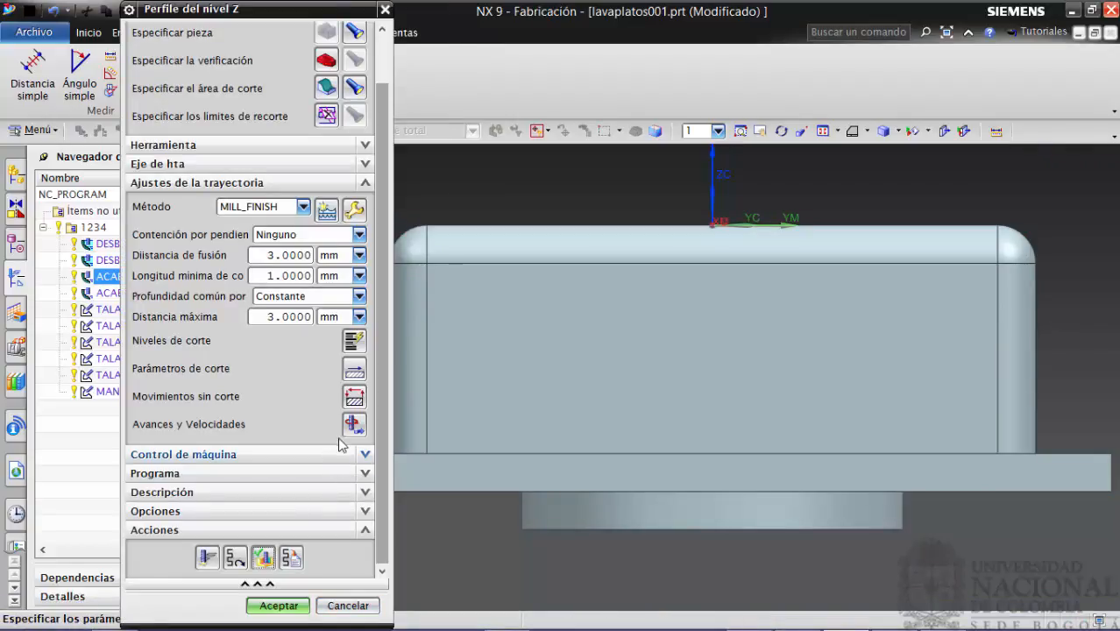
Set ACABADO_LATERAL's open-area entry type to "Arco: normal a la pieza" and regenerate the toolpath.
{"action": "left_click", "coordinate": [353, 399]}
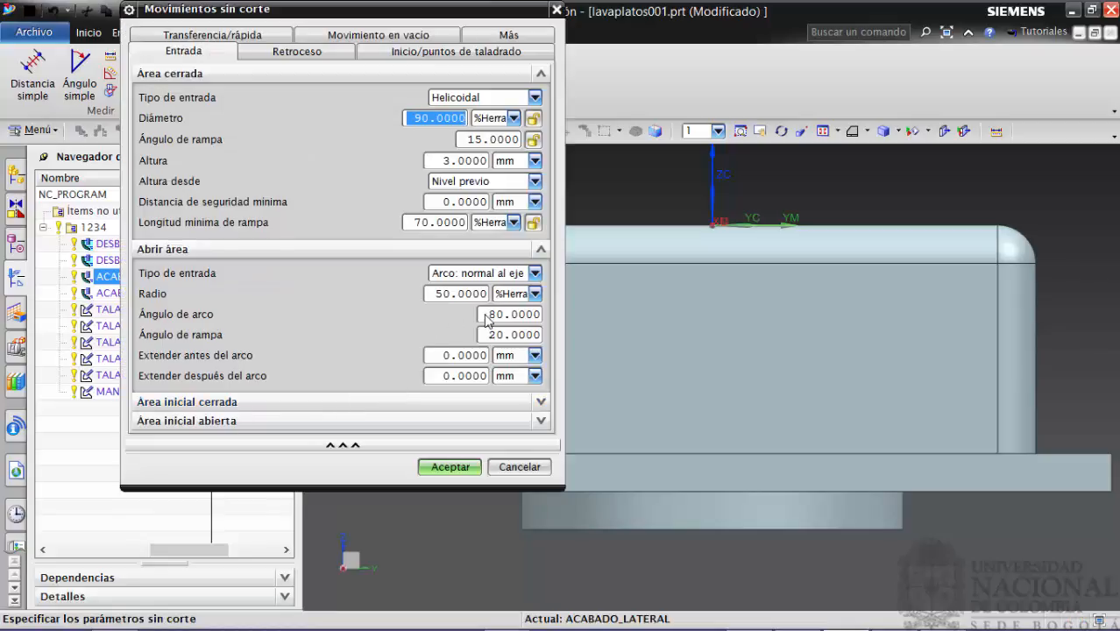
{"action": "left_click", "coordinate": [534, 273]}
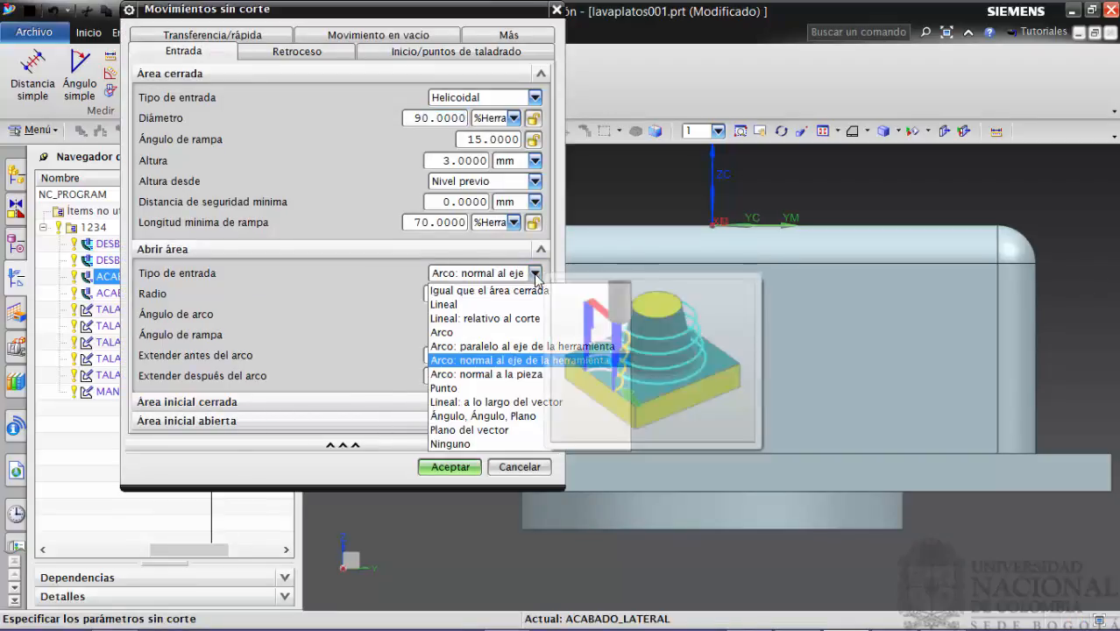
{"action": "left_click", "coordinate": [499, 375]}
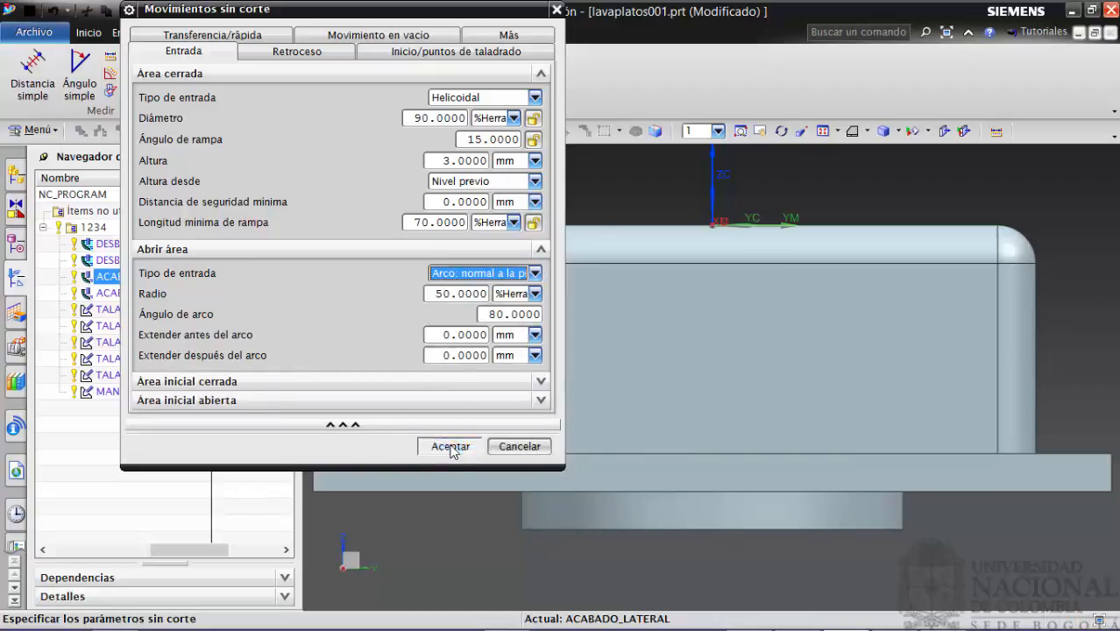
{"action": "left_click", "coordinate": [450, 447]}
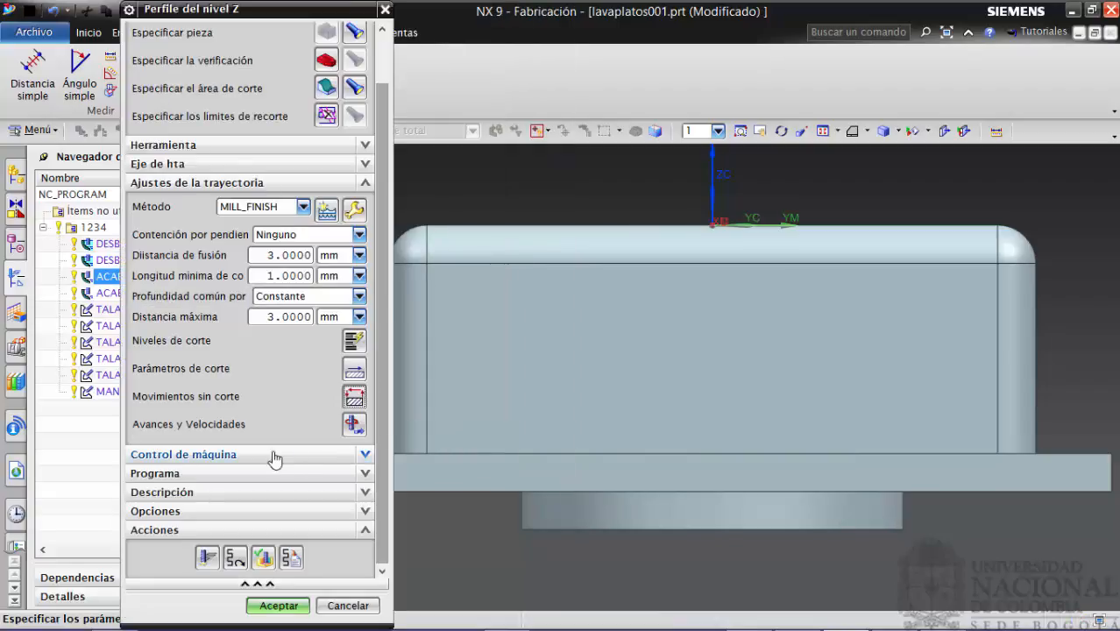
{"action": "left_click", "coordinate": [208, 557]}
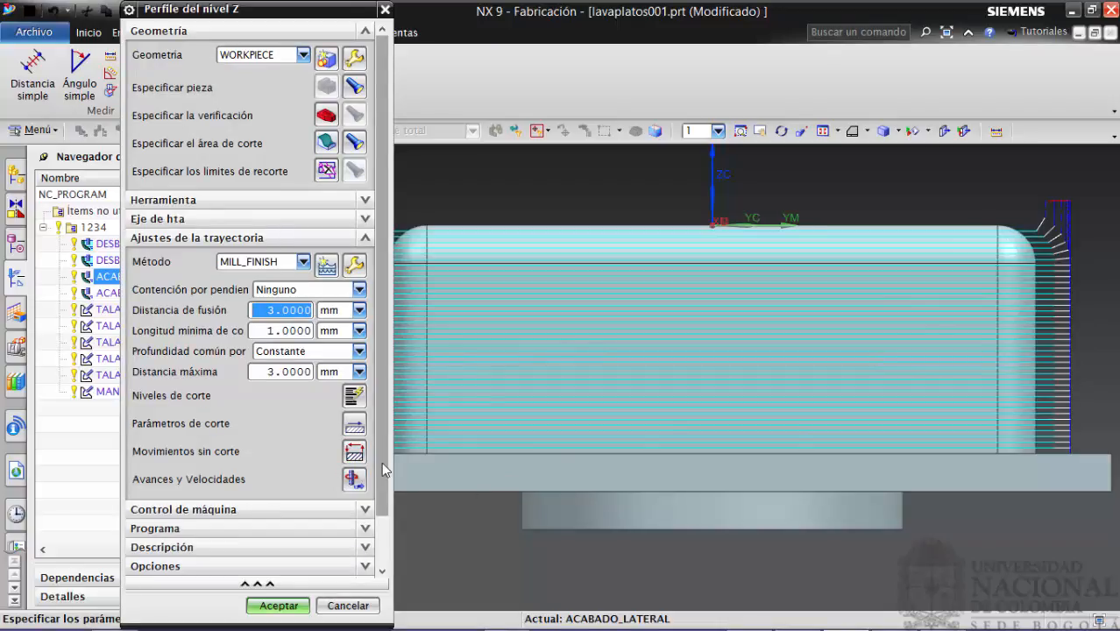
Play the dynamic 3D material-removal simulation of the part-normal arc toolpath at animation speed 9.
{"action": "scroll", "coordinate": [383, 533], "scroll_direction": "down", "scroll_amount": 1}
{"action": "scroll", "coordinate": [383, 533], "scroll_direction": "down", "scroll_amount": 1}
{"action": "left_click", "coordinate": [265, 559]}
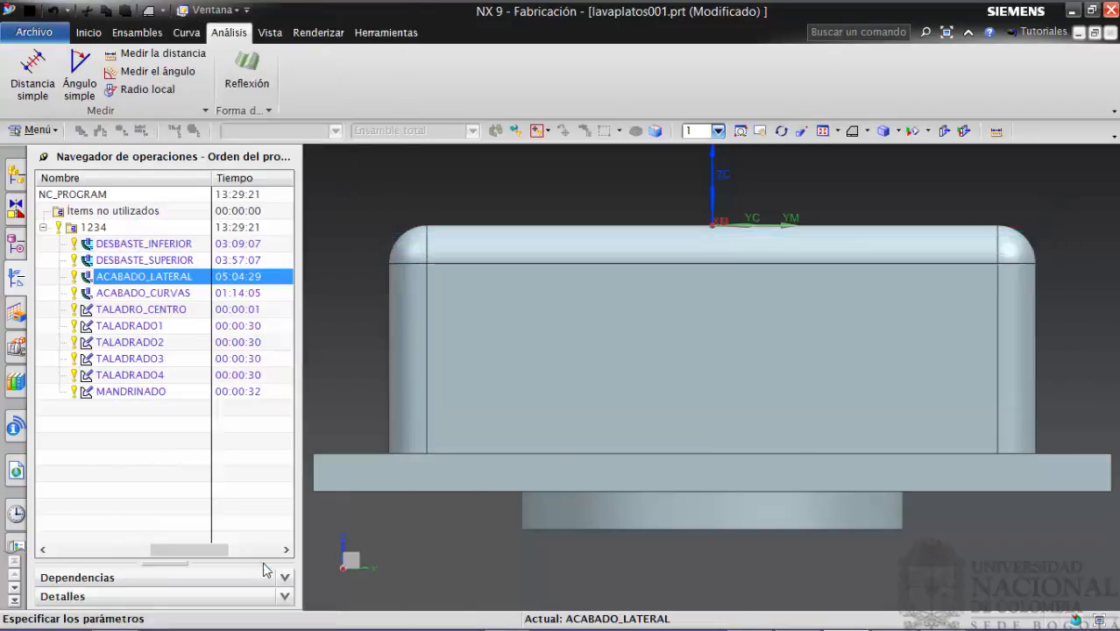
{"action": "left_click", "coordinate": [232, 158]}
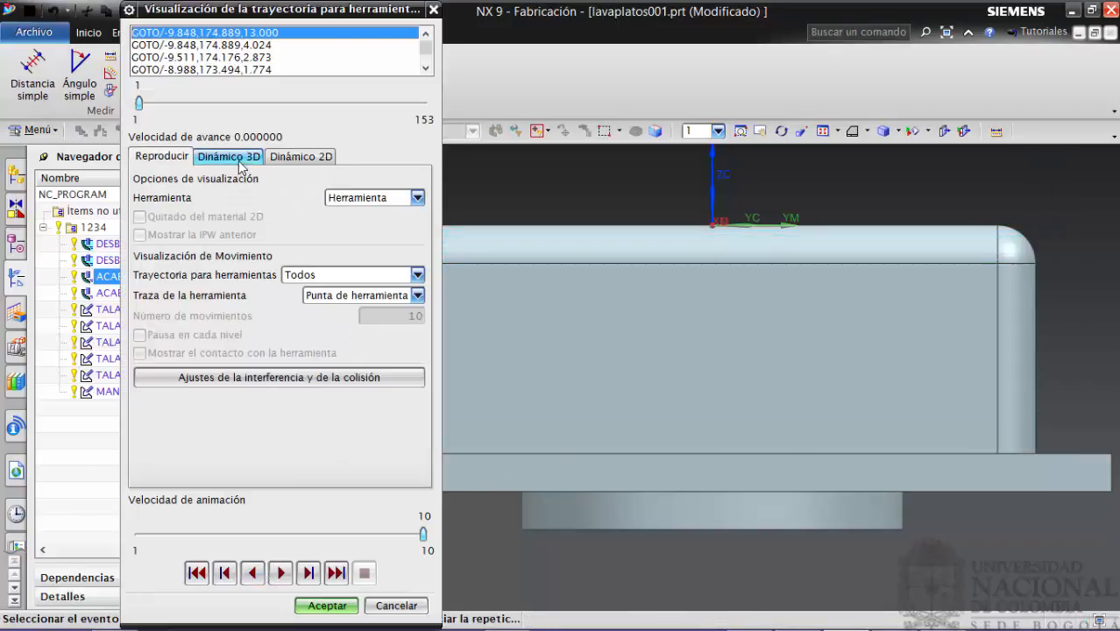
{"action": "left_click", "coordinate": [389, 534]}
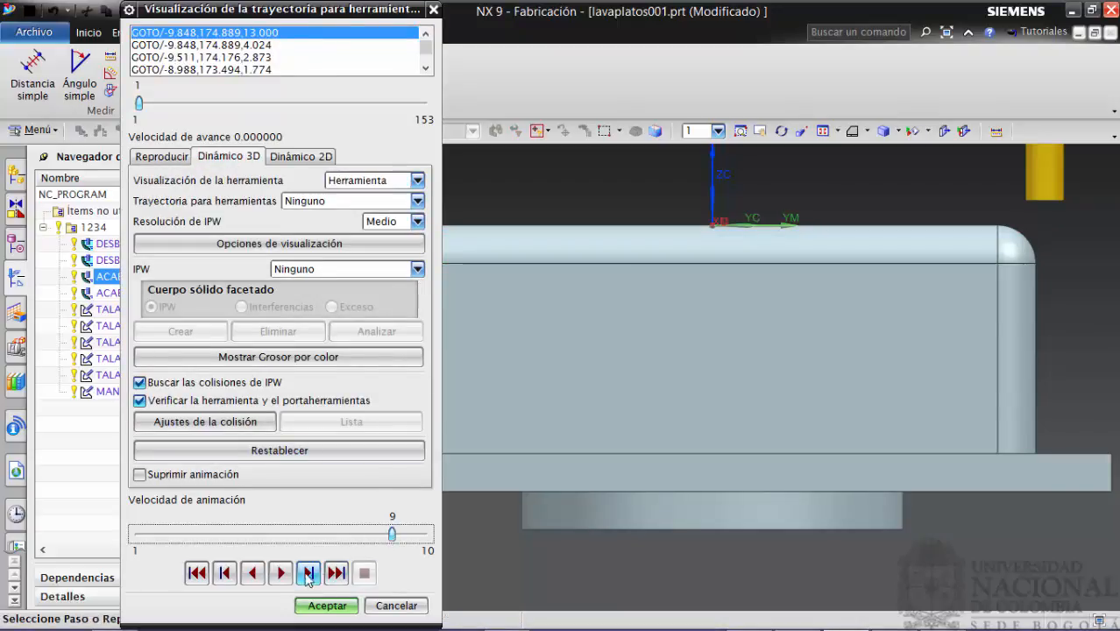
{"action": "left_click", "coordinate": [280, 572]}
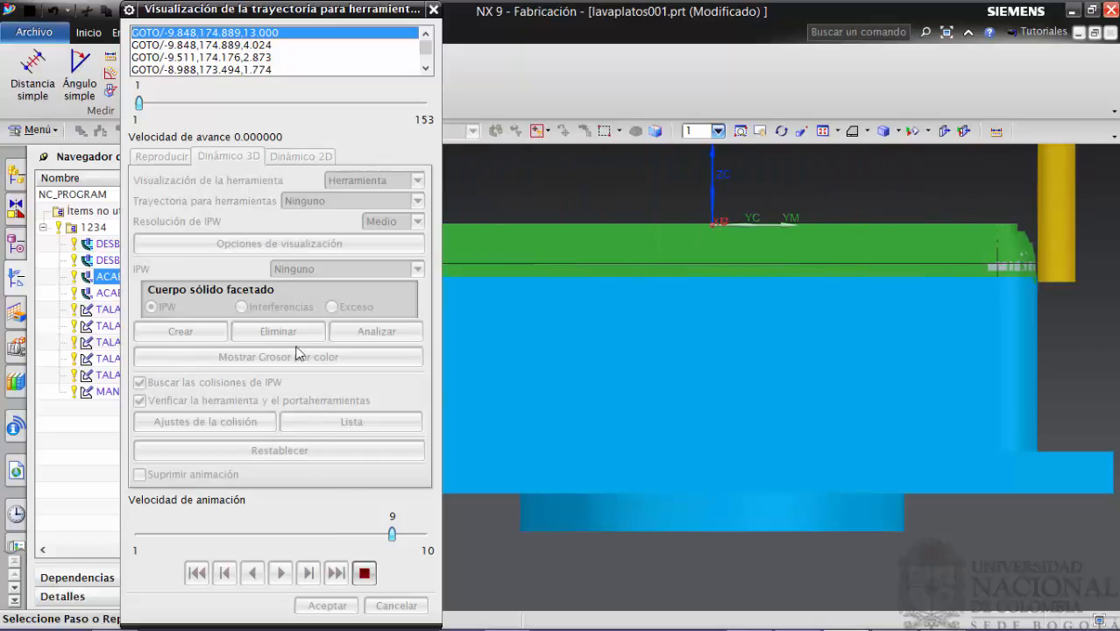
{"action": "left_click", "coordinate": [420, 537]}
{"action": "left_click", "coordinate": [391, 535]}
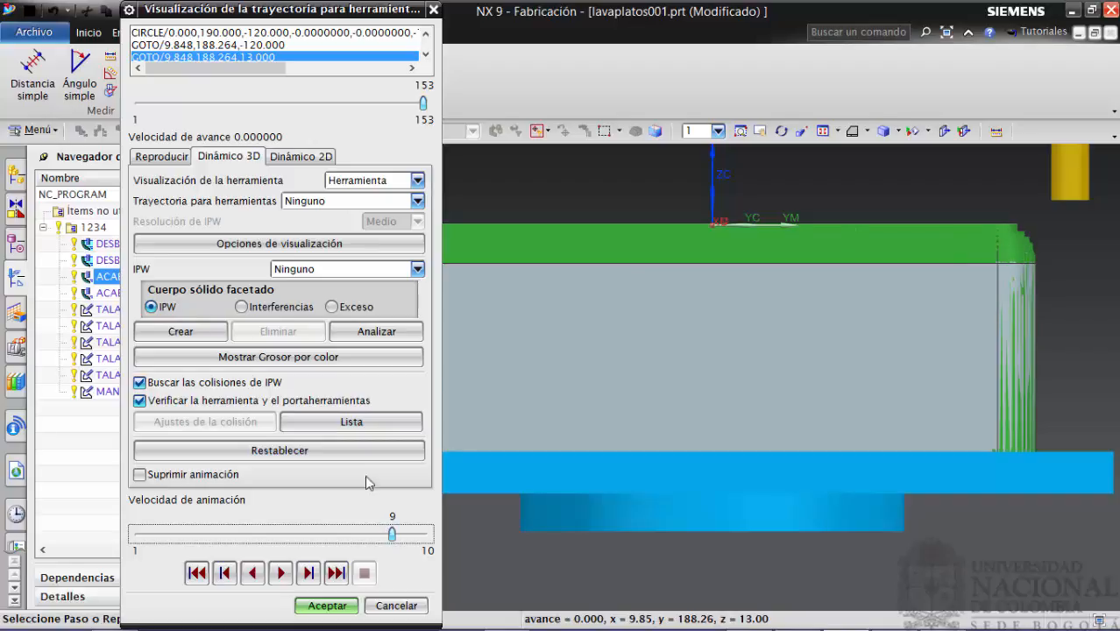
Review the simulation's collision list, and accept the visualization and the ACABADO_LATERAL operation settings.
{"action": "left_click", "coordinate": [352, 422]}
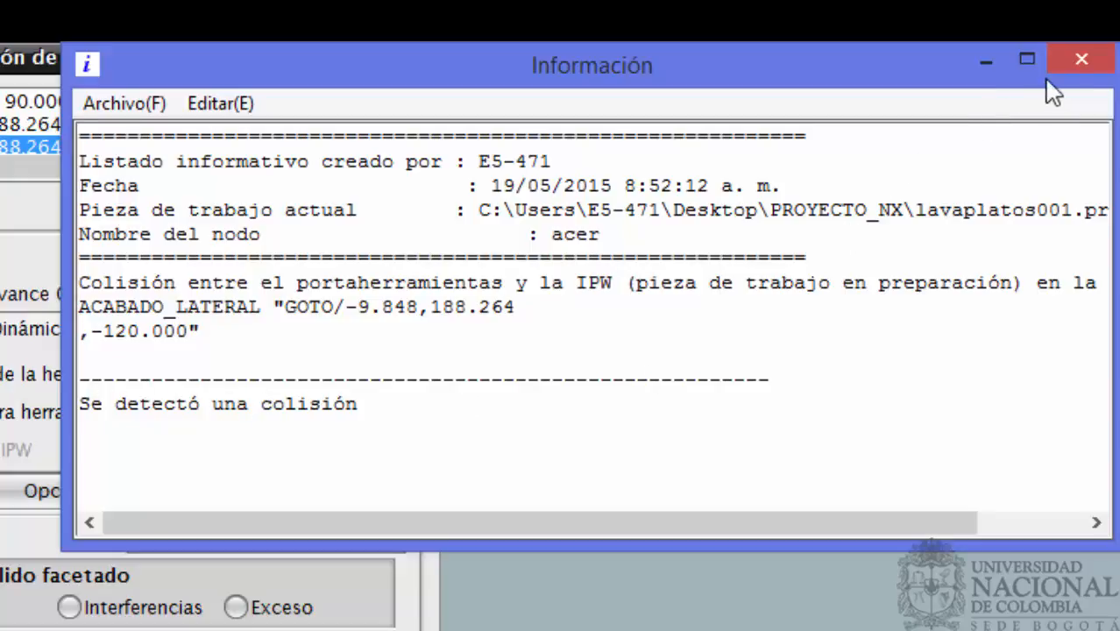
{"action": "left_click", "coordinate": [1066, 58]}
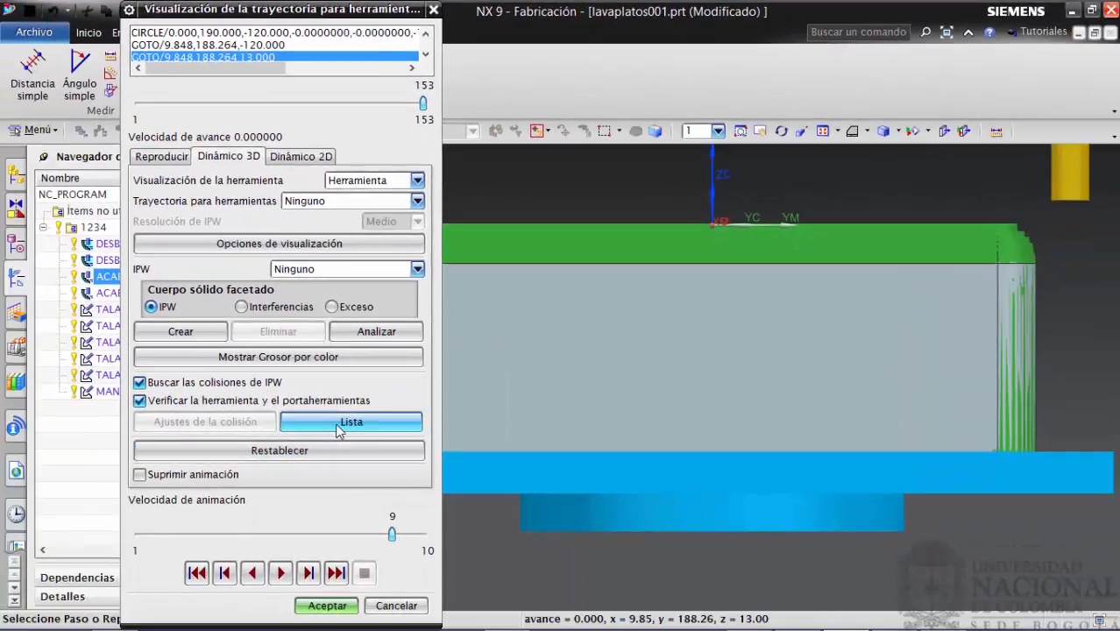
{"action": "left_click", "coordinate": [332, 607]}
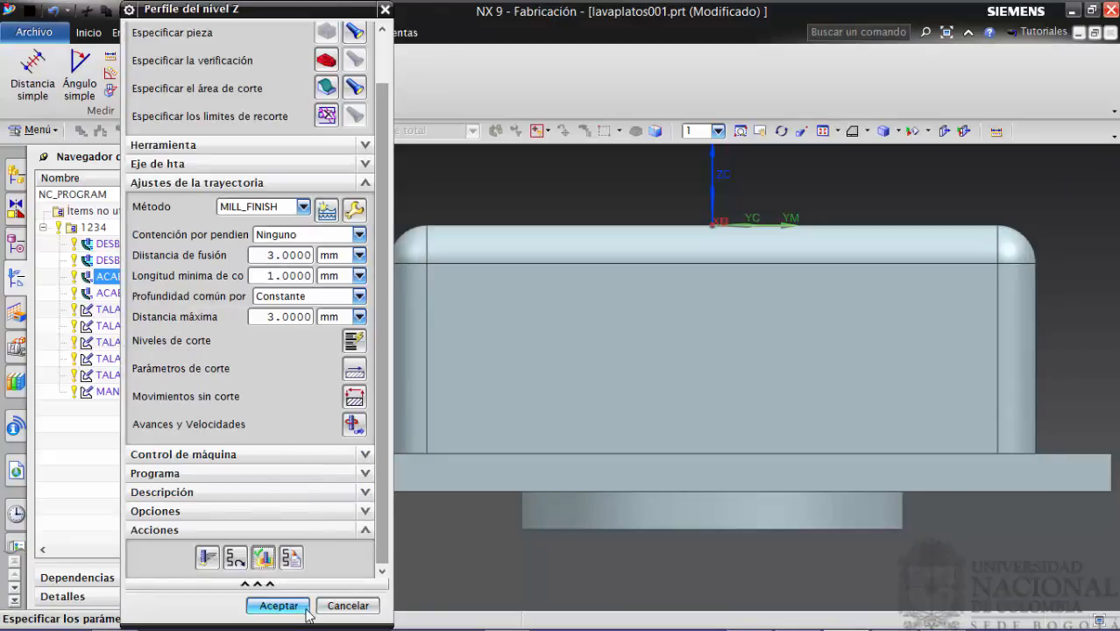
{"action": "left_click", "coordinate": [277, 606]}
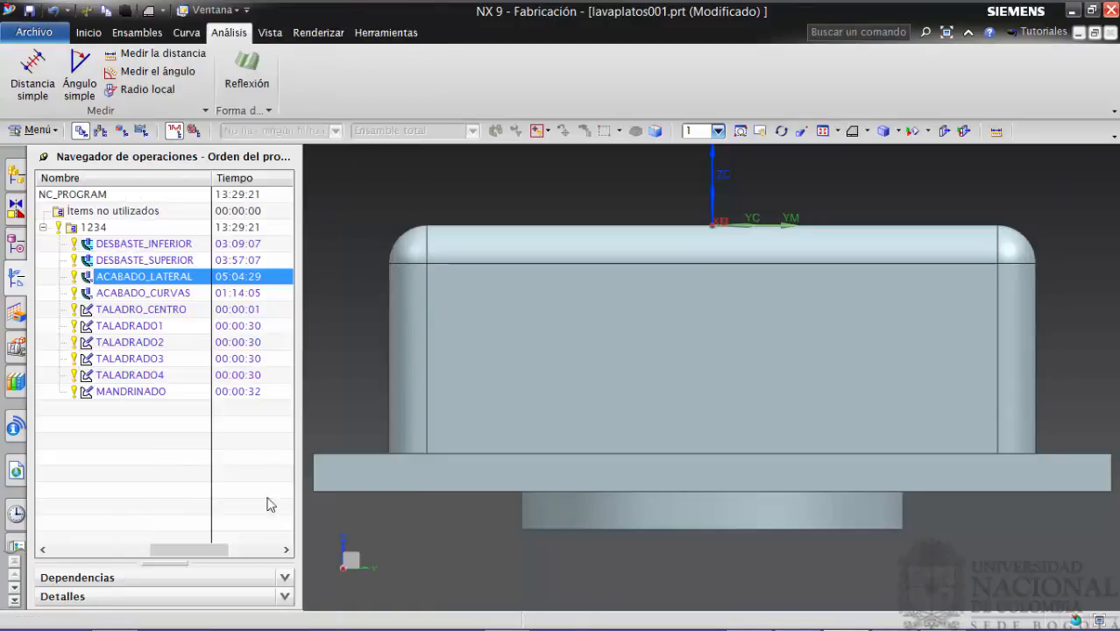
Examine the entry and retract moves of the ACABADO_LATERAL toolpath from an angled view, and restore the straight side view.
{"action": "left_click", "coordinate": [89, 280]}
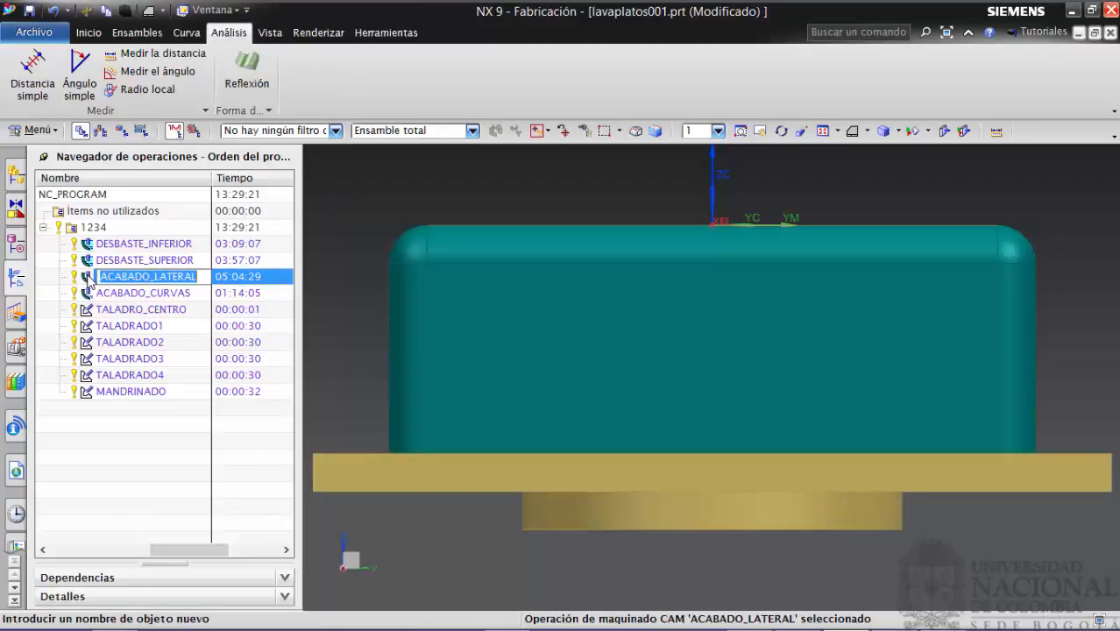
{"action": "left_click", "coordinate": [103, 441]}
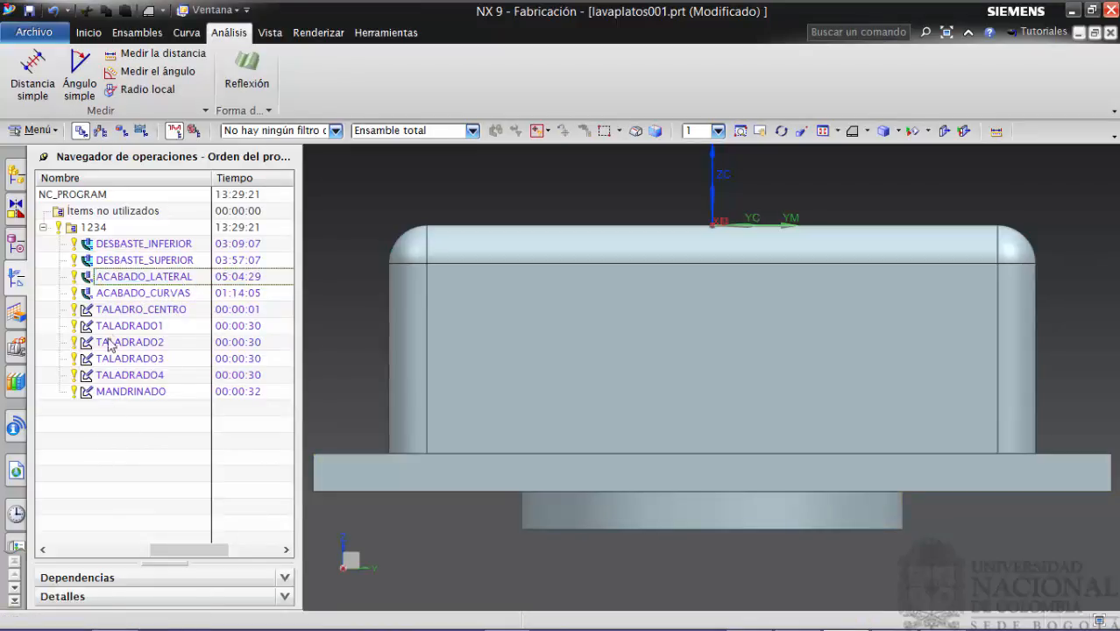
{"action": "left_click", "coordinate": [88, 281]}
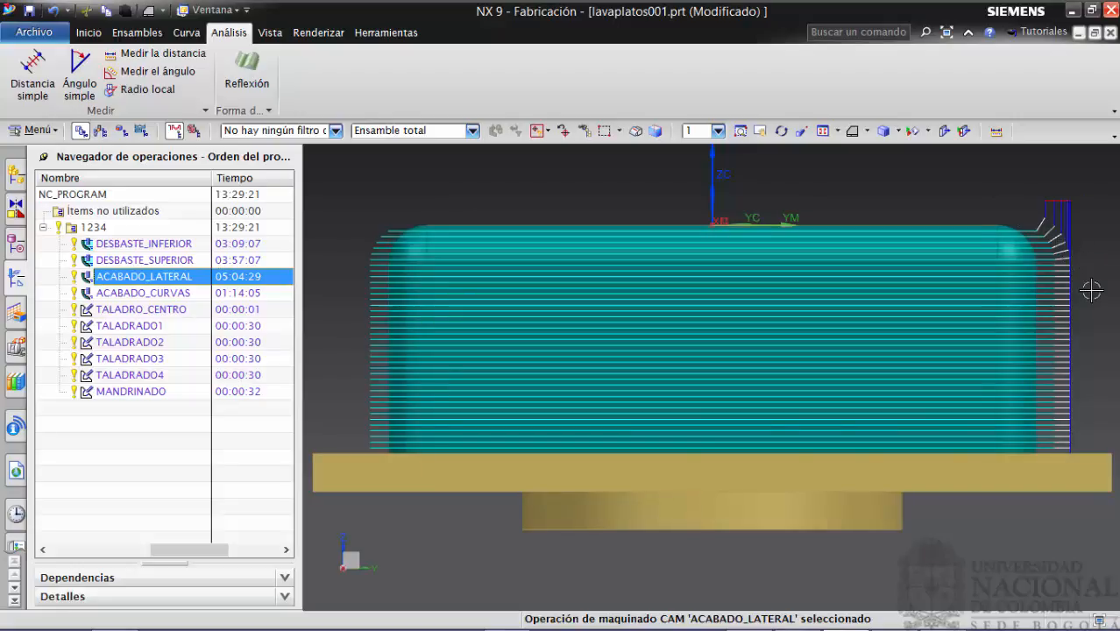
{"action": "middle_click_drag", "start_coordinate": [1090, 290], "coordinate": [1073, 465]}
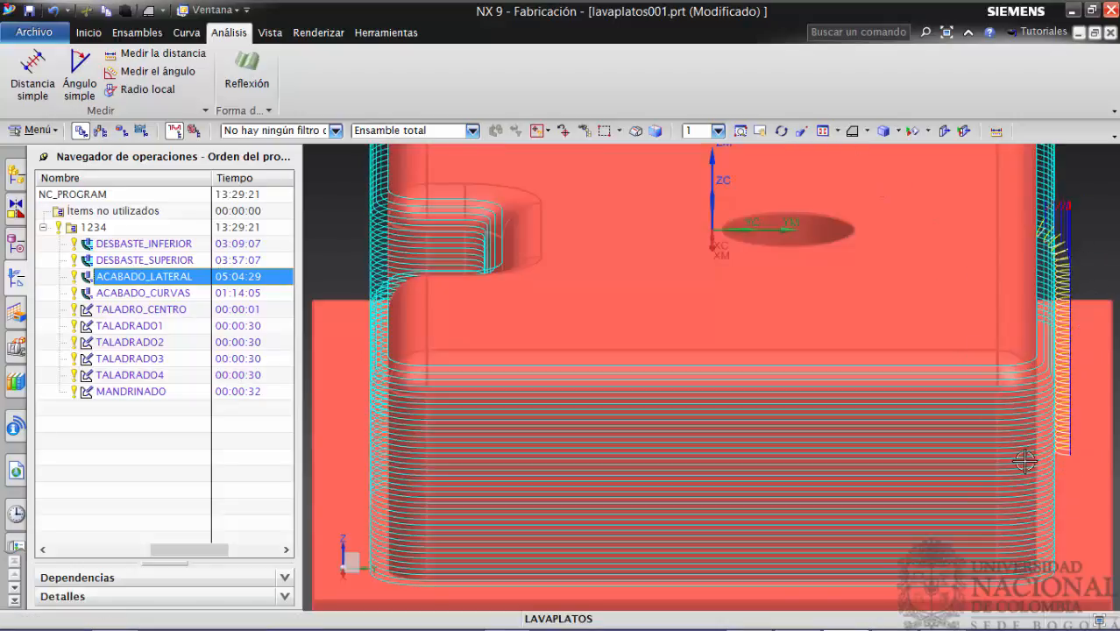
{"action": "mouse_move", "coordinate": [1045, 494]}
{"action": "middle_mouse_down"}
{"action": "mouse_move", "coordinate": [1012, 495]}
{"action": "mouse_move", "coordinate": [1025, 495]}
{"action": "middle_mouse_up"}
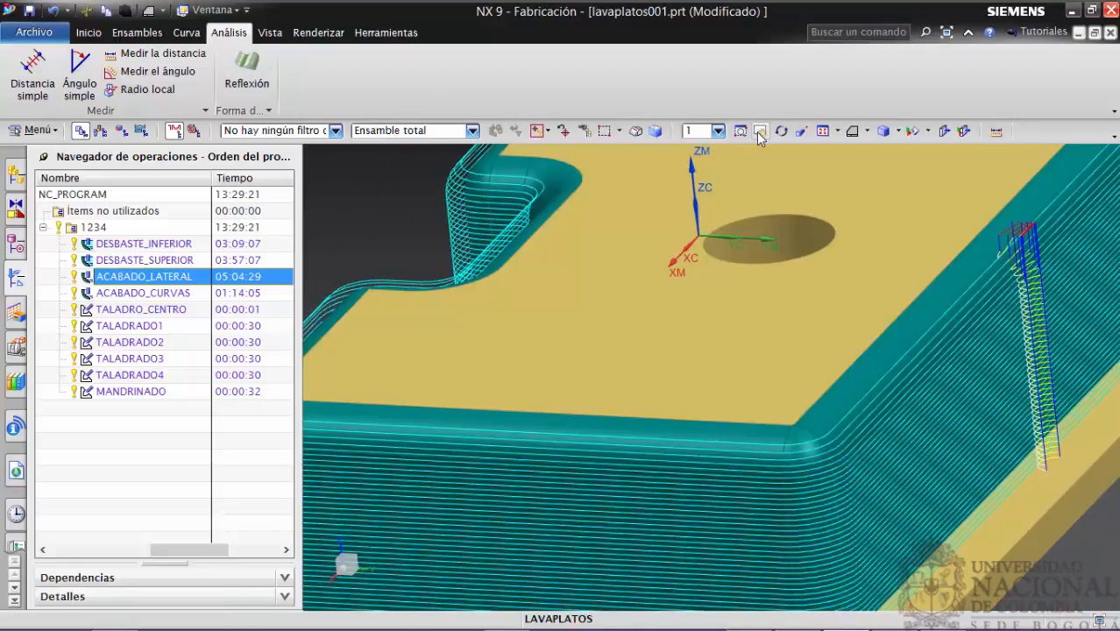
{"action": "left_click", "coordinate": [759, 138]}
{"action": "left_click_drag", "start_coordinate": [1058, 488], "coordinate": [832, 375]}
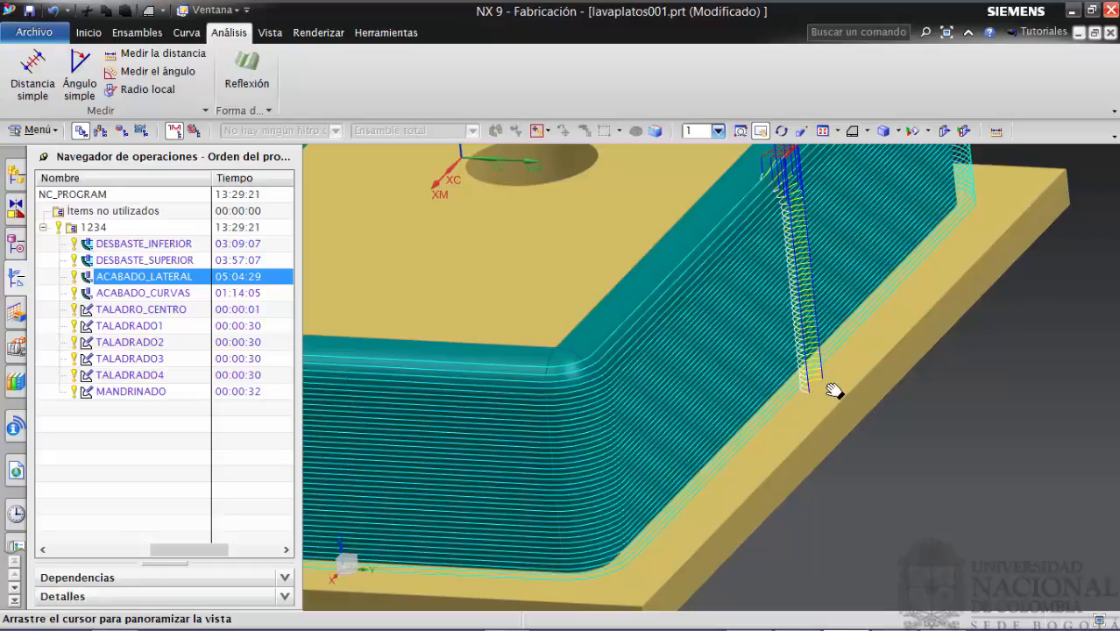
{"action": "left_click", "coordinate": [852, 133]}
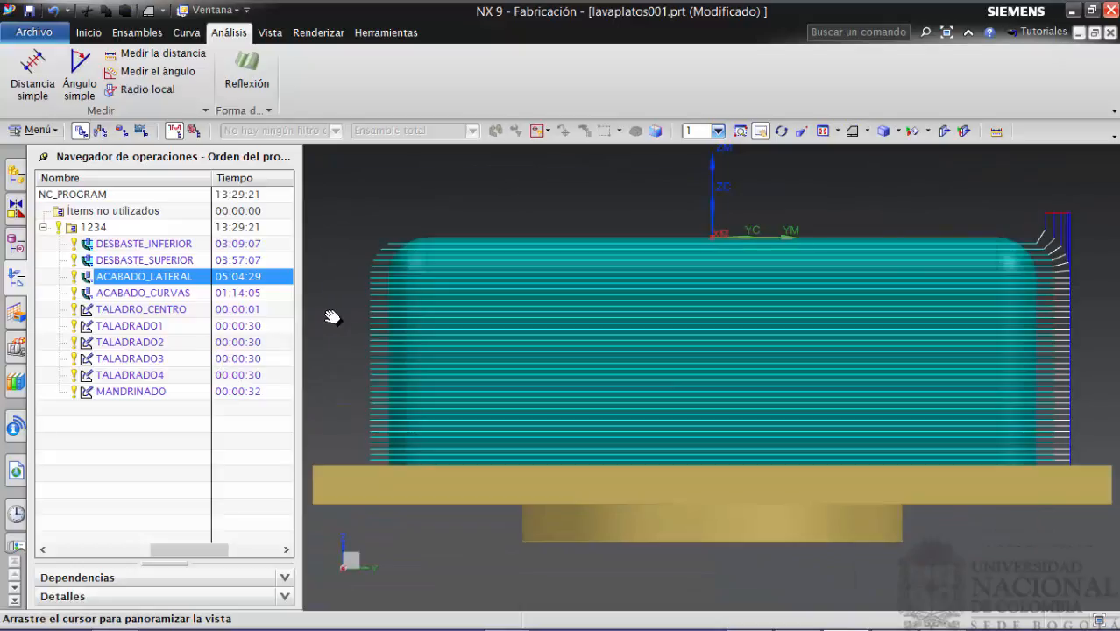
{"action": "key", "text": "Escape"}
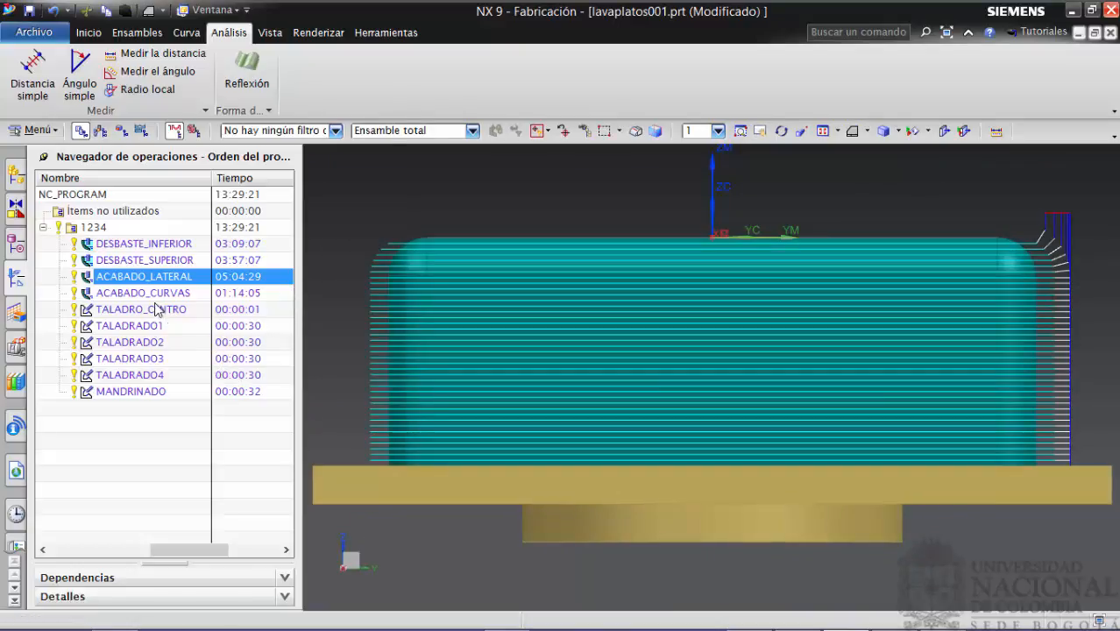
Reopen the ACABADO_LATERAL operation's non-cutting move settings and reposition the dialog so the operation time list is uncovered.
{"action": "left_click", "coordinate": [88, 279]}
{"action": "left_click", "coordinate": [91, 279]}
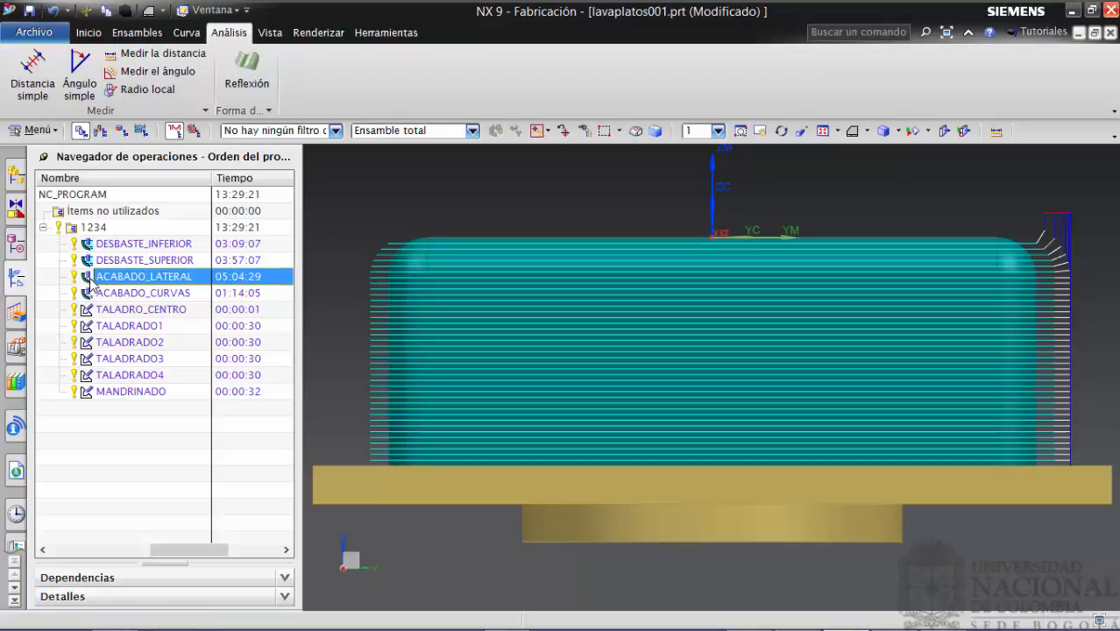
{"action": "left_click", "coordinate": [91, 278]}
{"action": "left_click", "coordinate": [88, 278]}
{"action": "left_click", "coordinate": [88, 277]}
{"action": "left_click", "coordinate": [91, 426]}
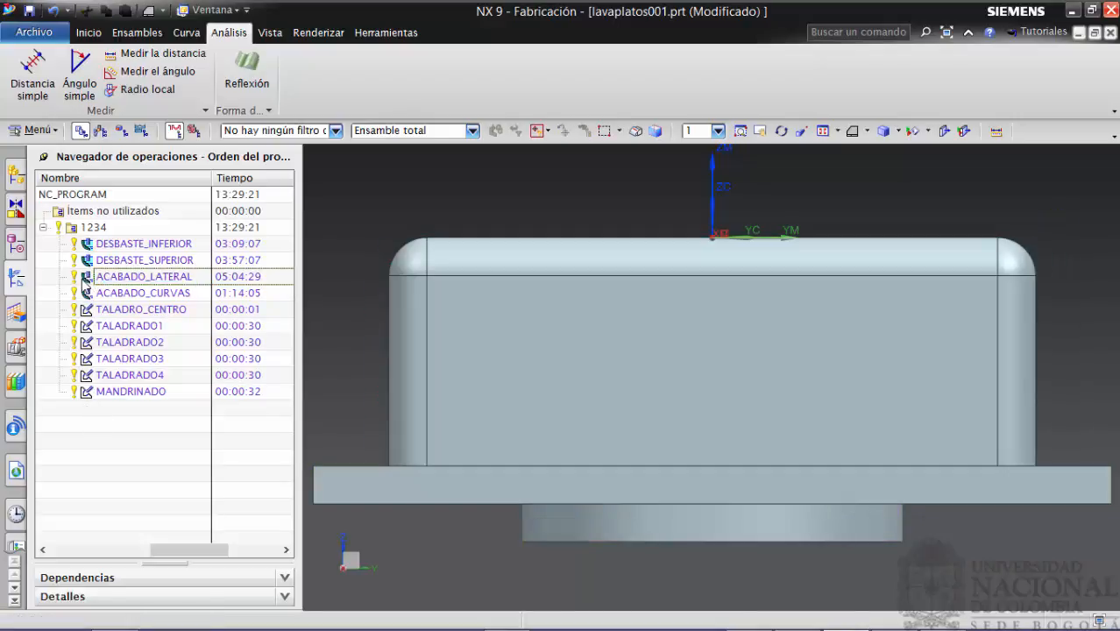
{"action": "double_click", "coordinate": [88, 279]}
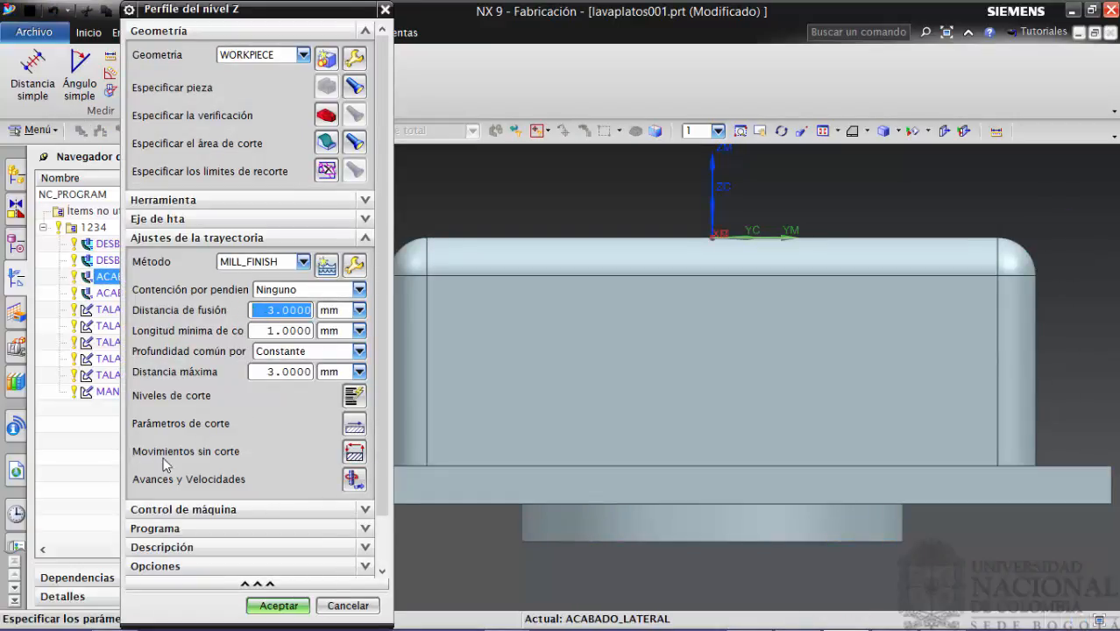
{"action": "left_click", "coordinate": [354, 453]}
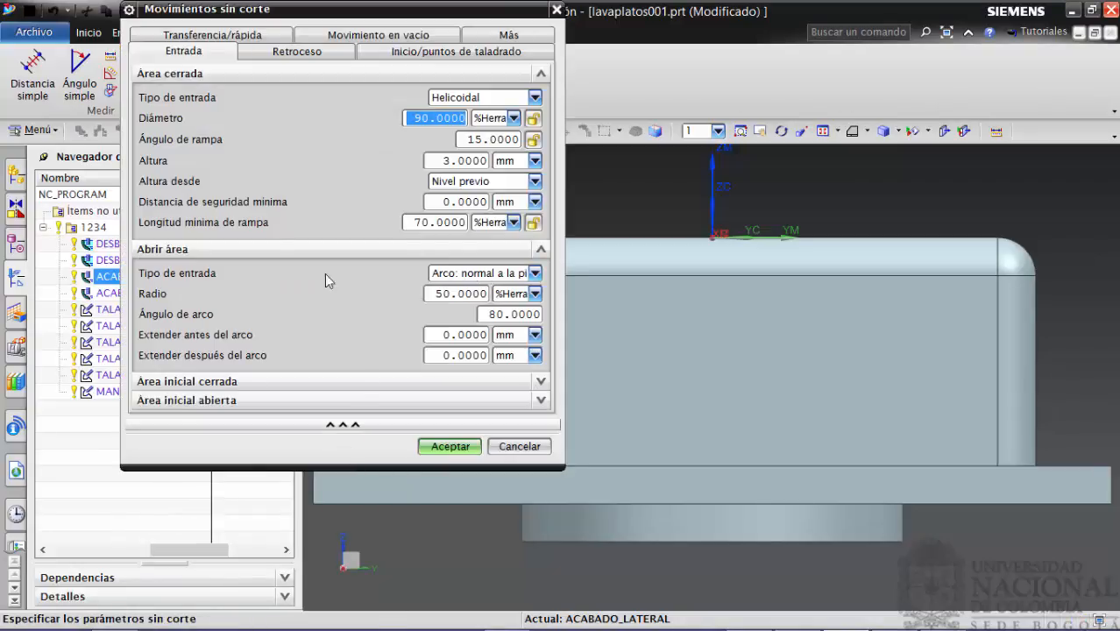
{"action": "left_click", "coordinate": [534, 274]}
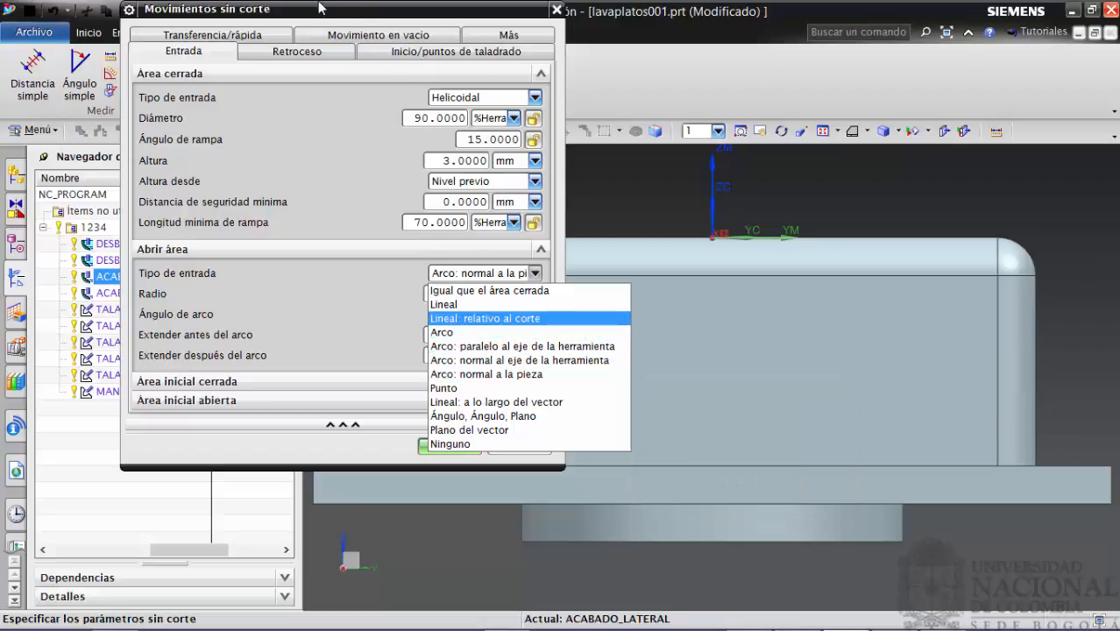
{"action": "left_click", "coordinate": [366, 11]}
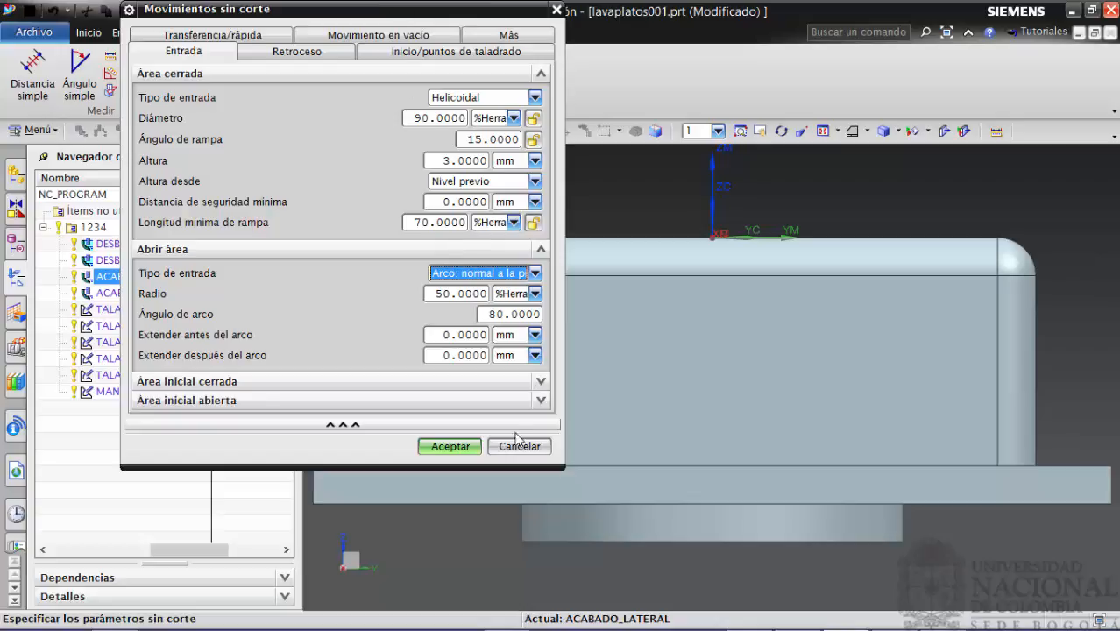
{"action": "left_click_drag", "start_coordinate": [377, 13], "coordinate": [555, 41]}
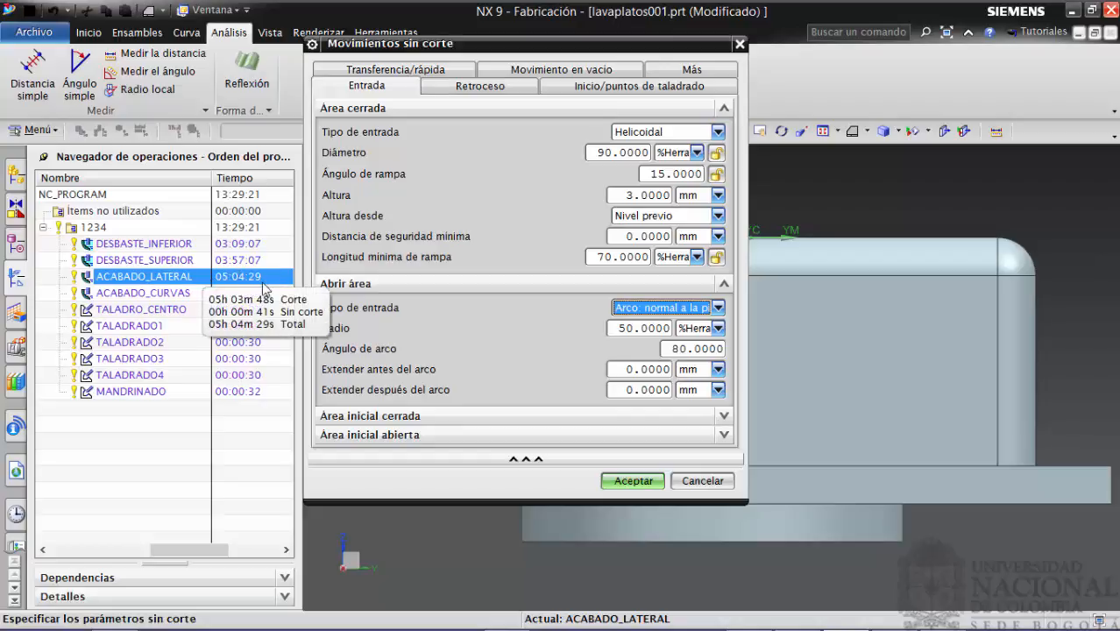
Set ACABADO_LATERAL's open-area entry type to "Arco", regenerate the toolpath and check the operation's machining time.
{"action": "left_click", "coordinate": [717, 308]}
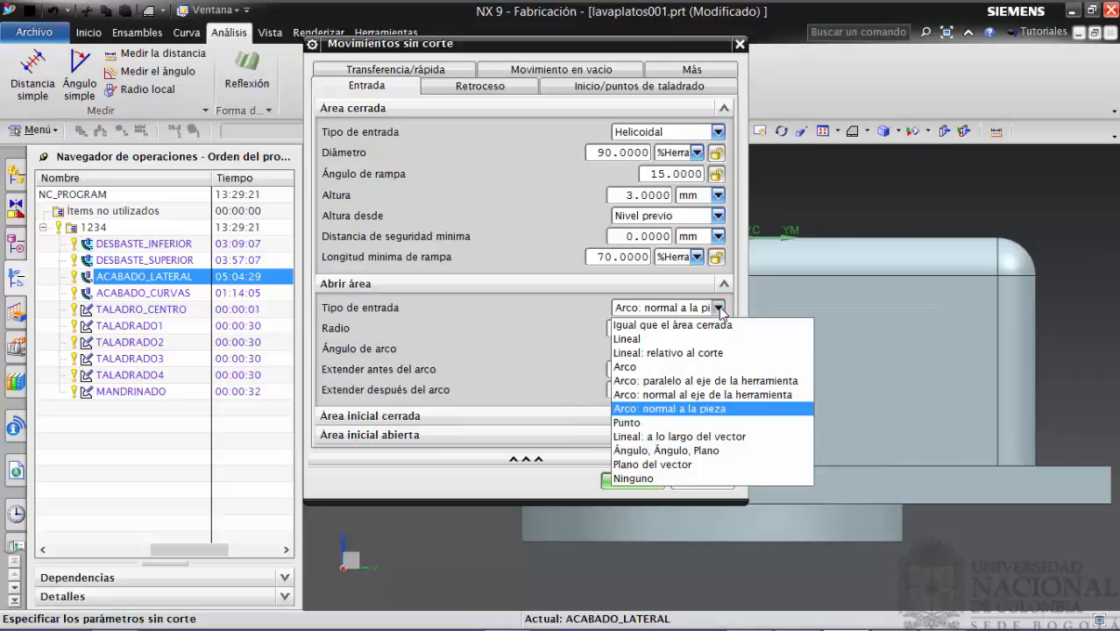
{"action": "left_click", "coordinate": [635, 367]}
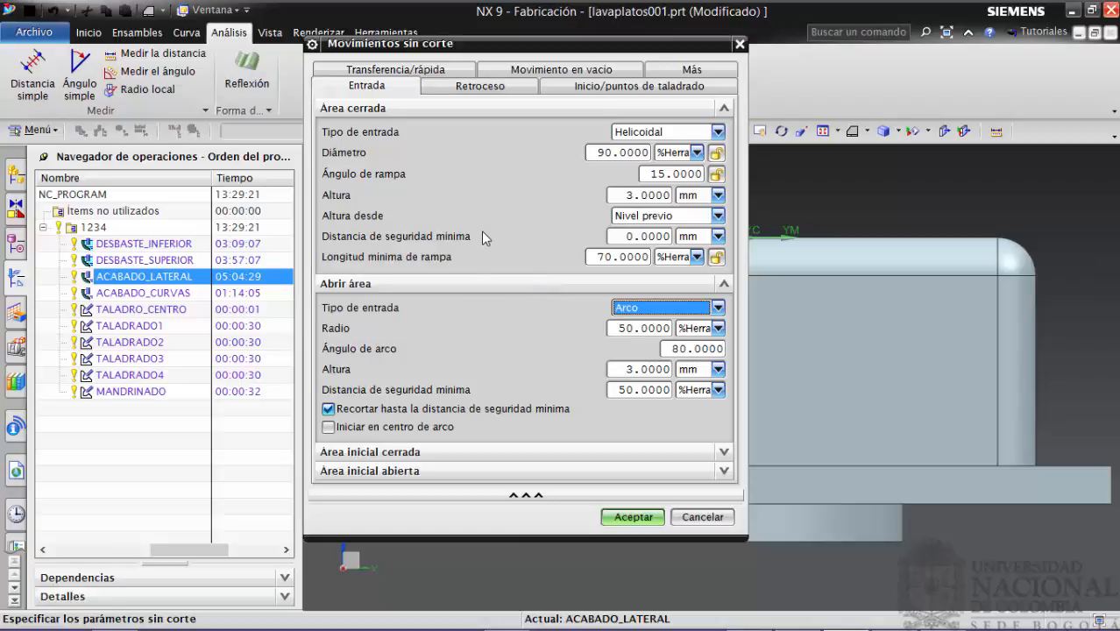
{"action": "left_click", "coordinate": [624, 516]}
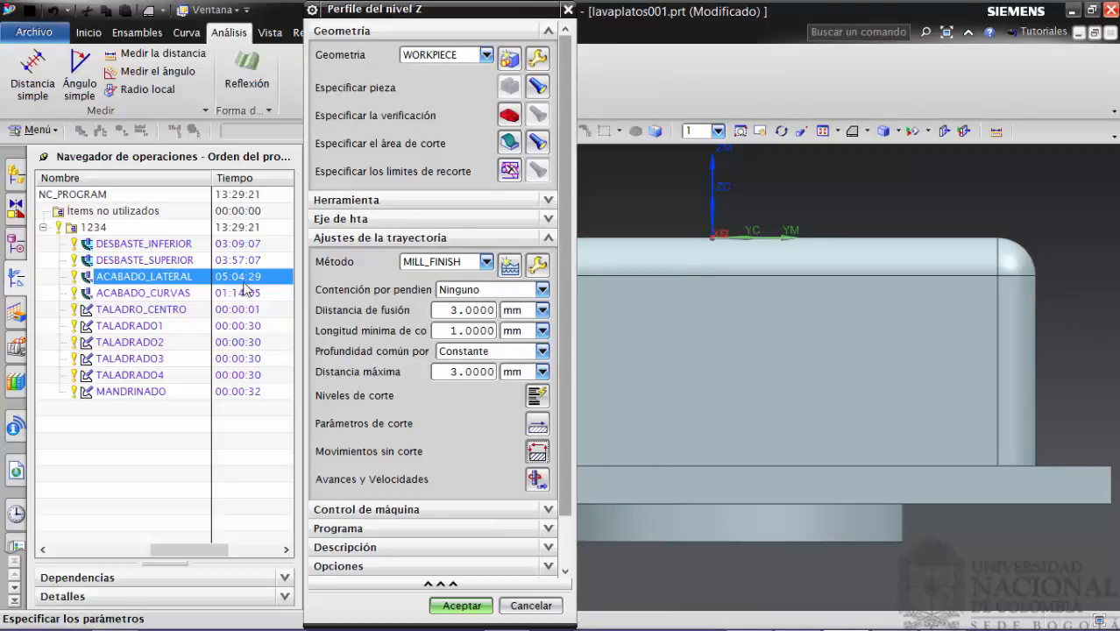
{"action": "scroll", "coordinate": [561, 419], "scroll_direction": "down", "scroll_amount": 2}
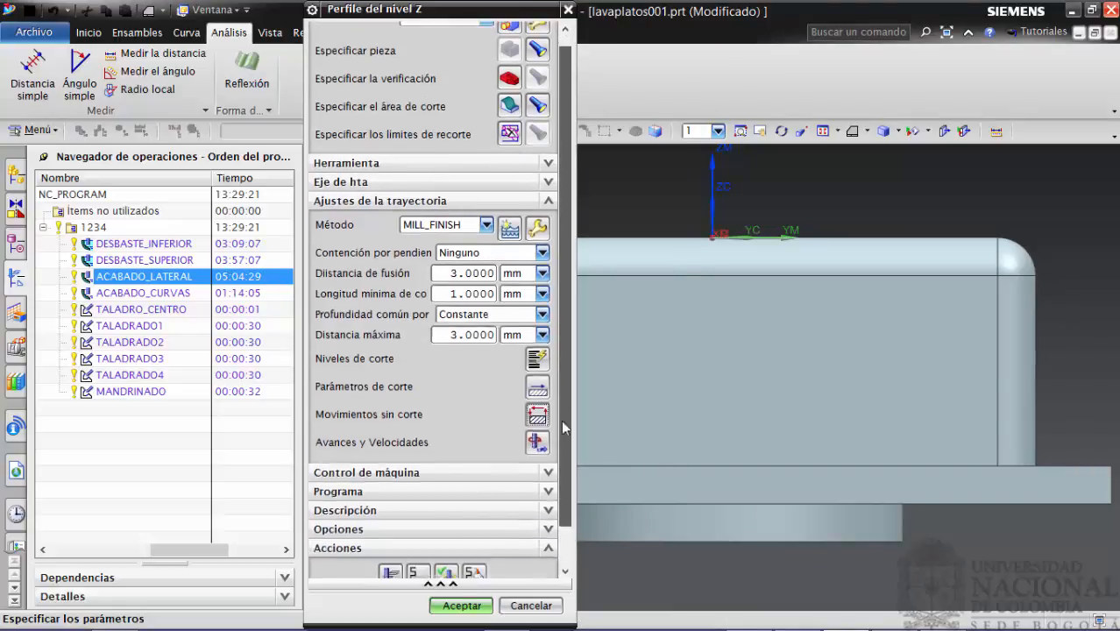
{"action": "left_click", "coordinate": [390, 559]}
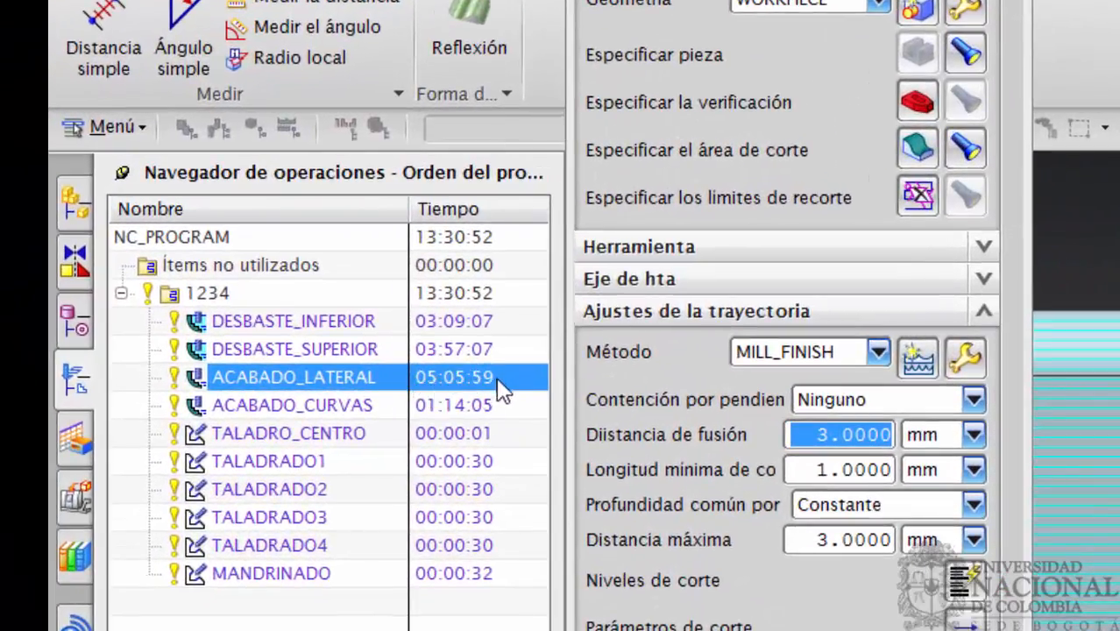
{"action": "mouse_move", "coordinate": [451, 383]}
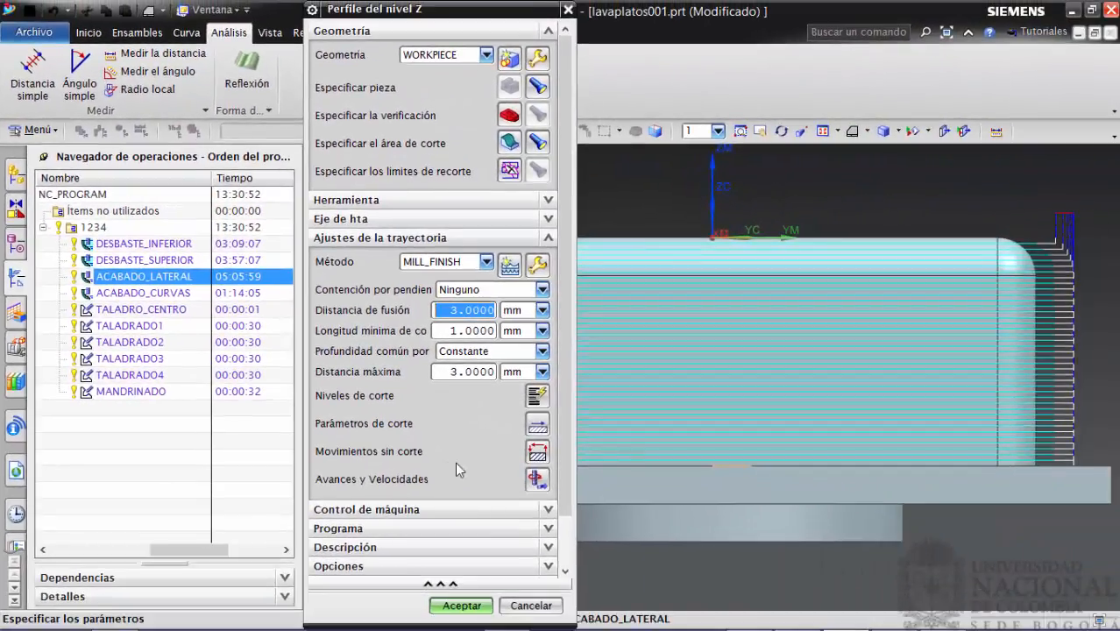
Change the open-area entry type to "Arco: paralelo al eje de la herramienta", regenerate the toolpath and check its machining time.
{"action": "left_click", "coordinate": [536, 450]}
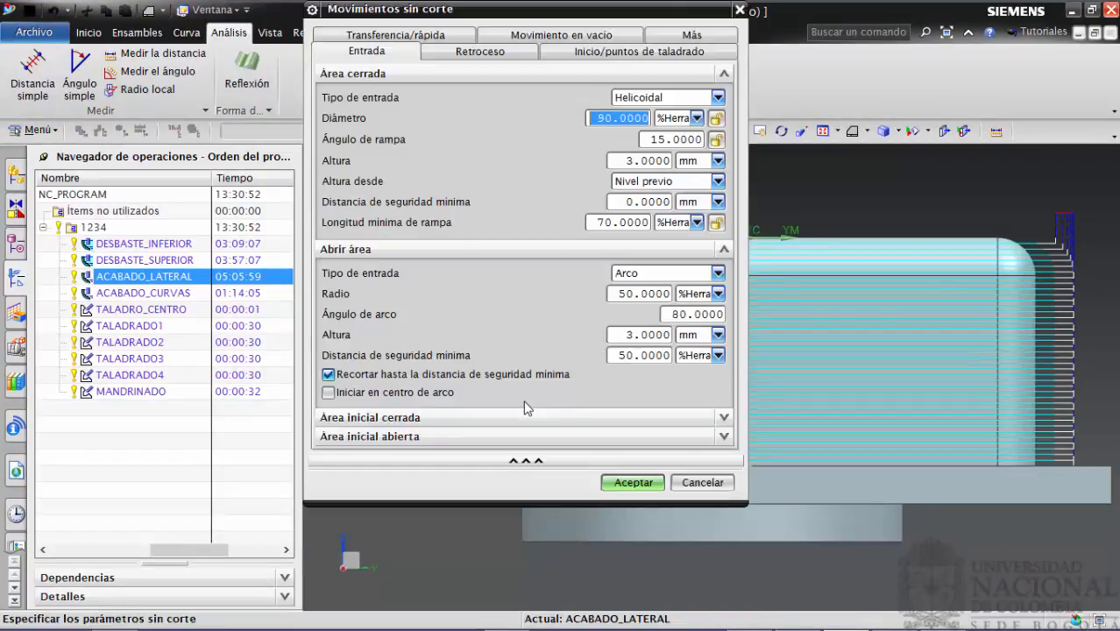
{"action": "left_click", "coordinate": [715, 272]}
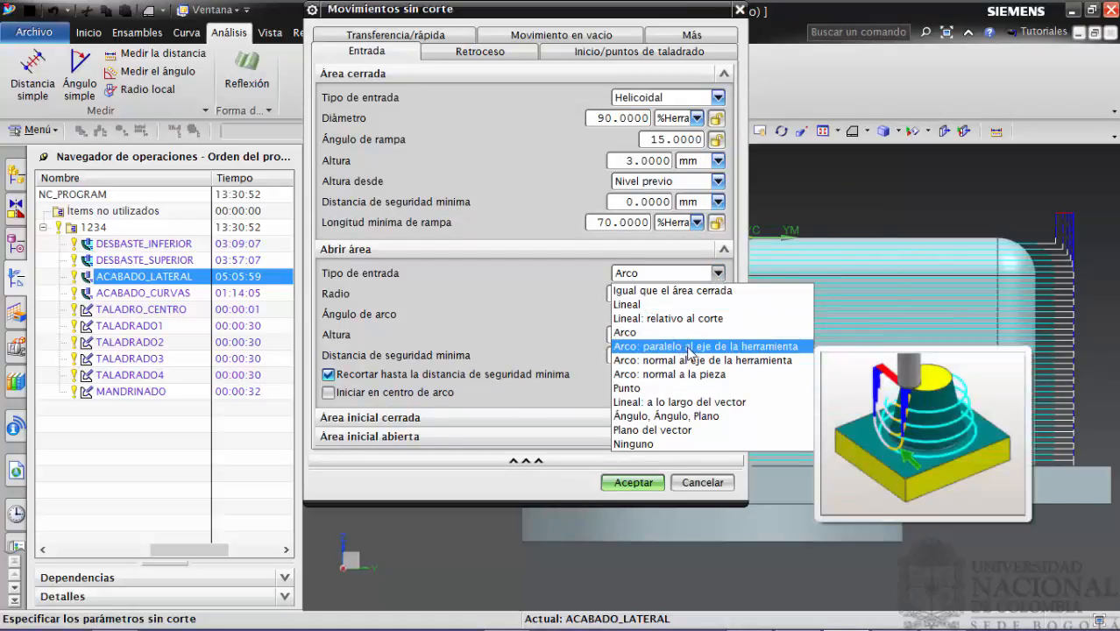
{"action": "left_click", "coordinate": [727, 346]}
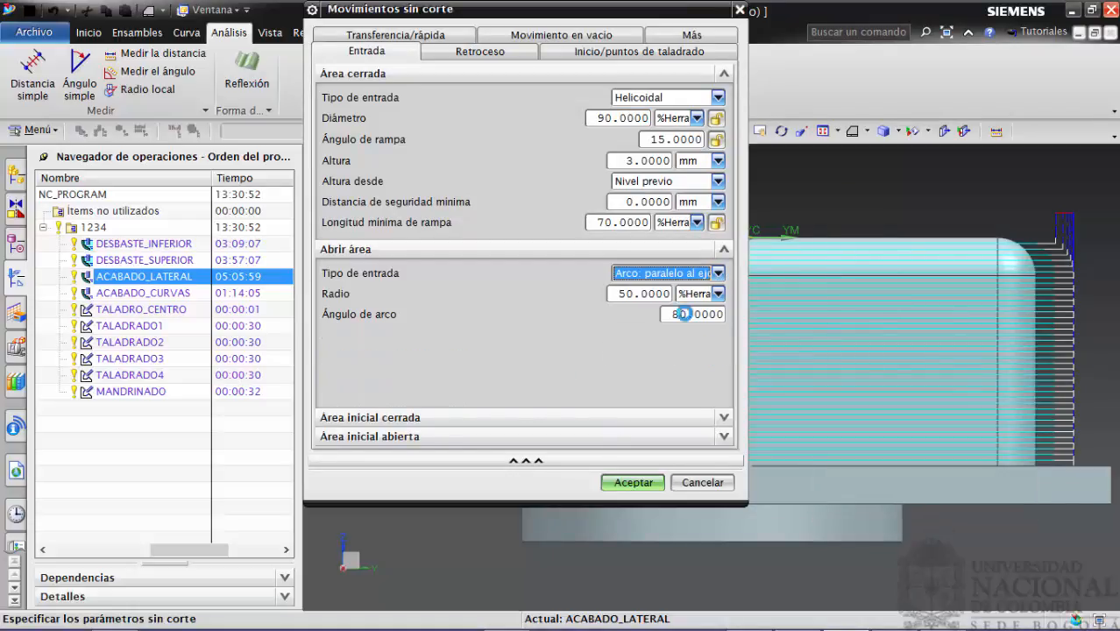
{"action": "left_click", "coordinate": [633, 467]}
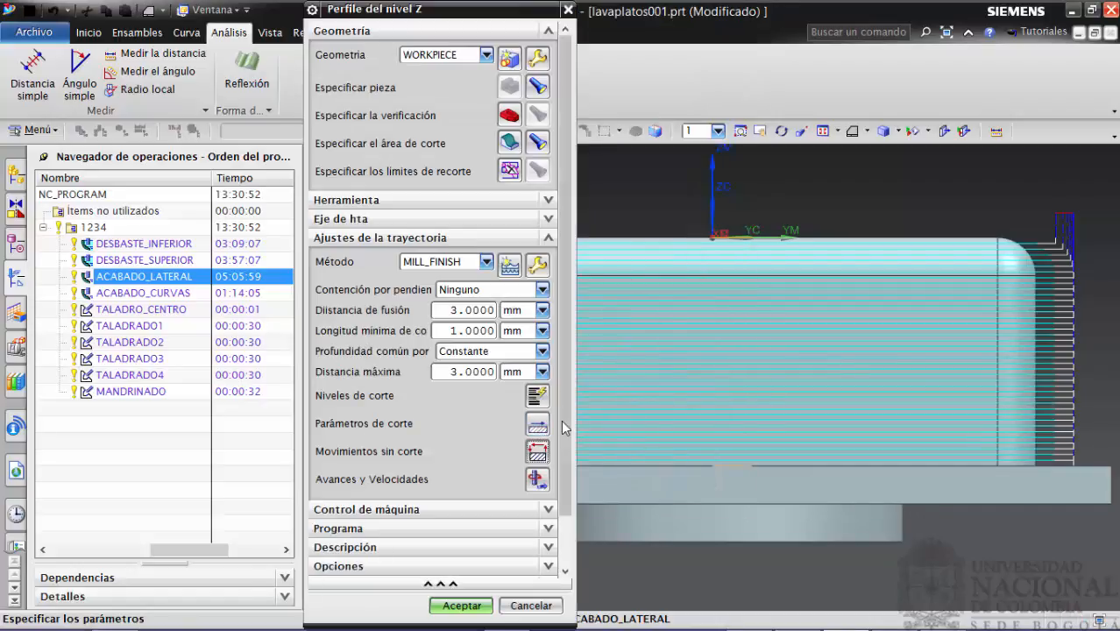
{"action": "left_click_drag", "start_coordinate": [561, 432], "coordinate": [561, 504]}
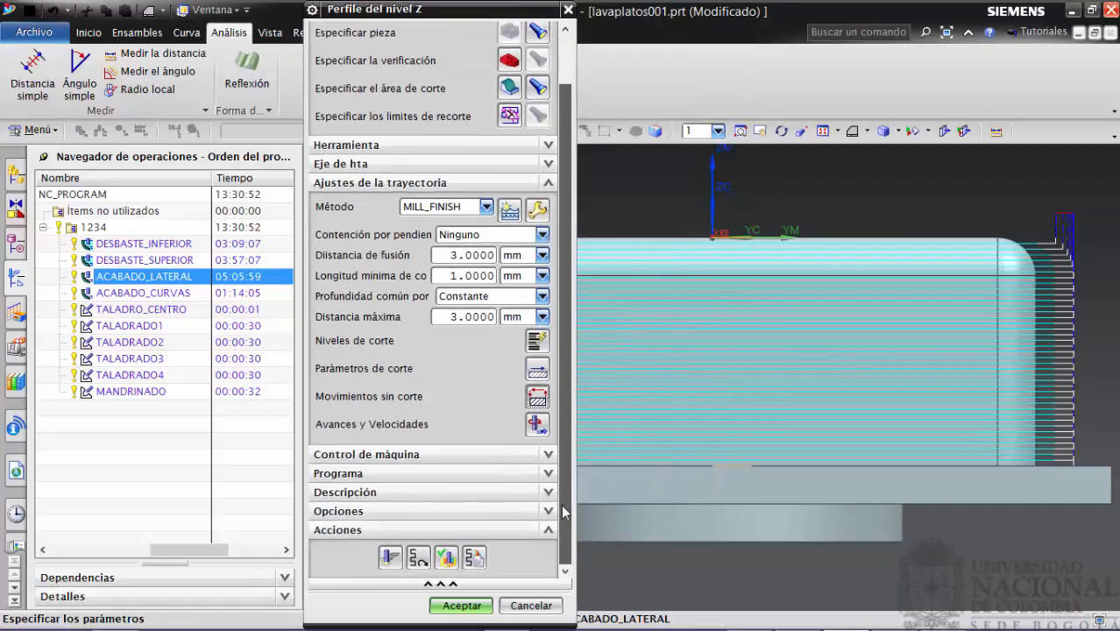
{"action": "left_click", "coordinate": [390, 556]}
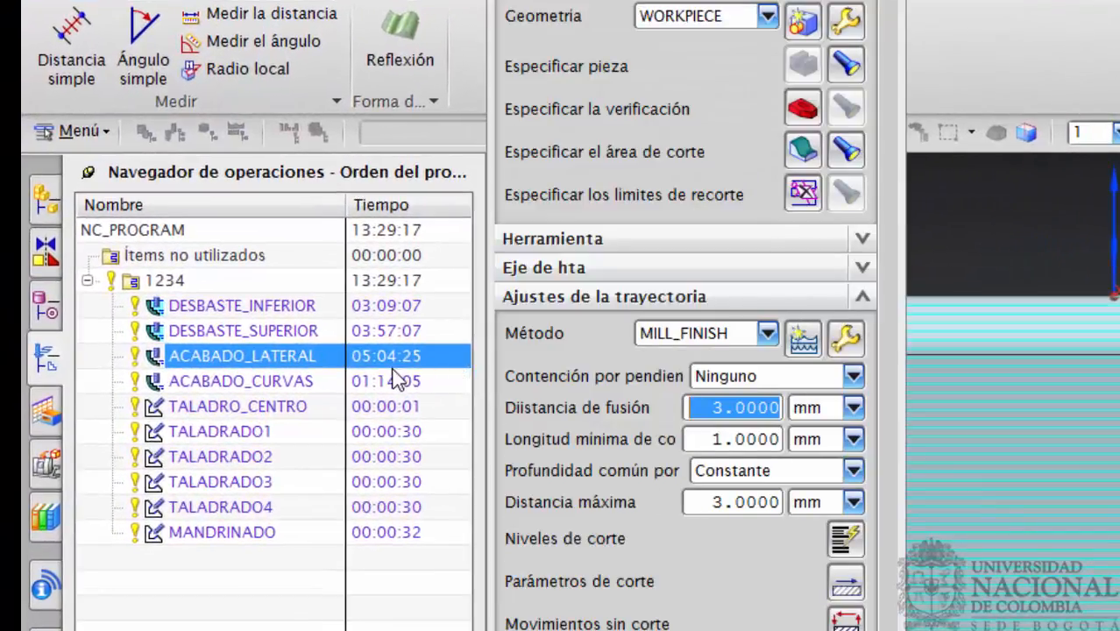
{"action": "mouse_move", "coordinate": [381, 371]}
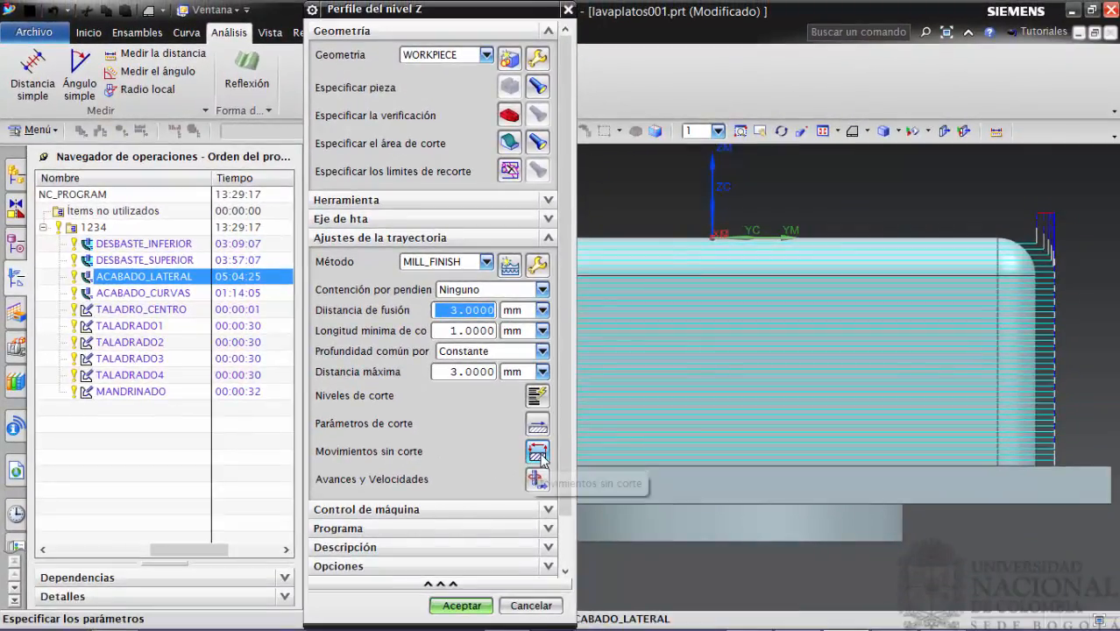
Change the open-area entry type to "Arco: normal al eje de la herramienta", regenerate the toolpath and check its cutting and non-cutting time breakdown.
{"action": "left_click", "coordinate": [538, 452]}
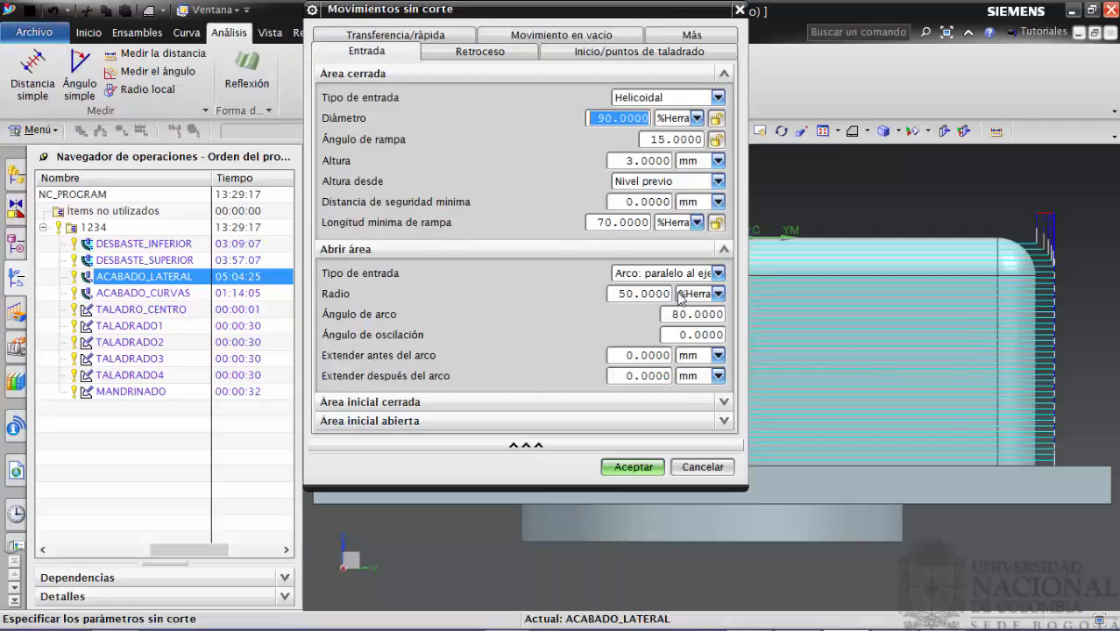
{"action": "left_click", "coordinate": [718, 273]}
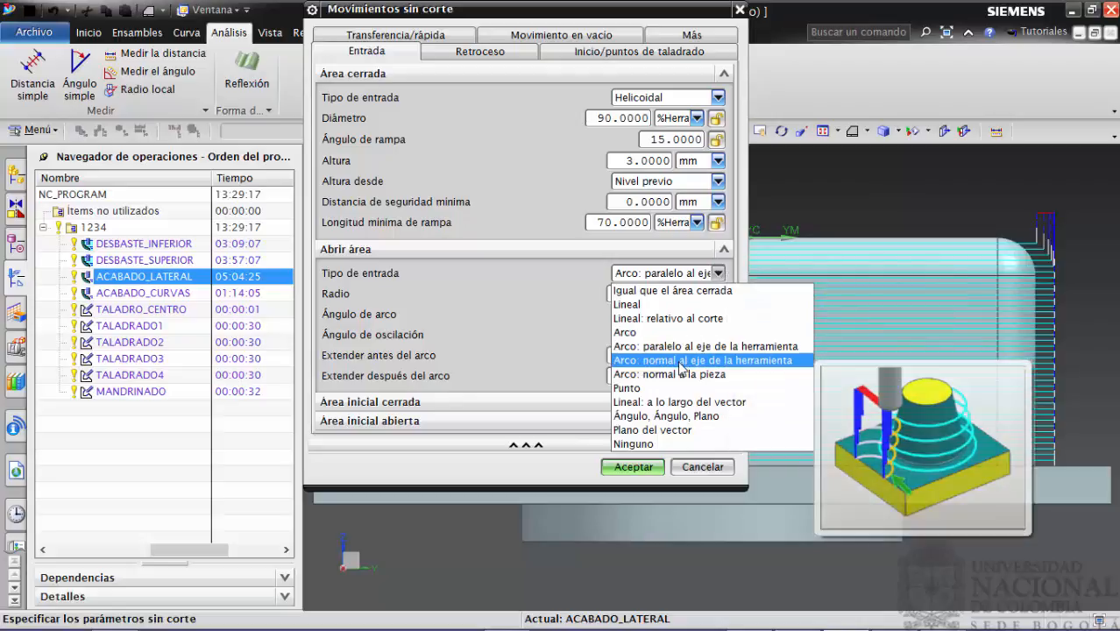
{"action": "left_click", "coordinate": [681, 361]}
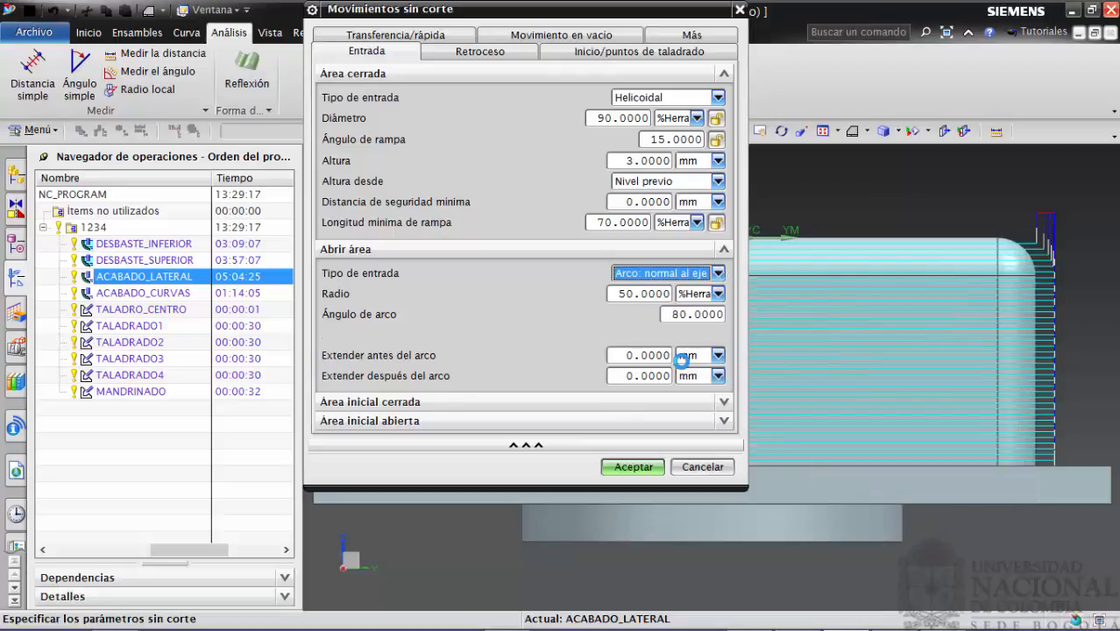
{"action": "left_click", "coordinate": [633, 467]}
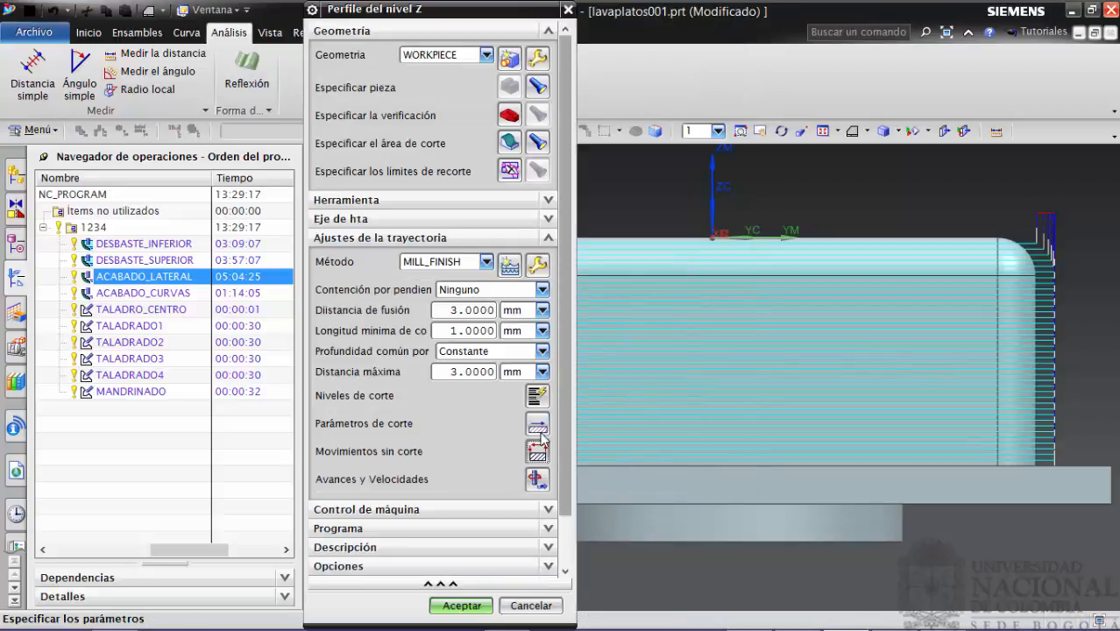
{"action": "scroll", "coordinate": [565, 432], "scroll_direction": "down", "scroll_amount": 2}
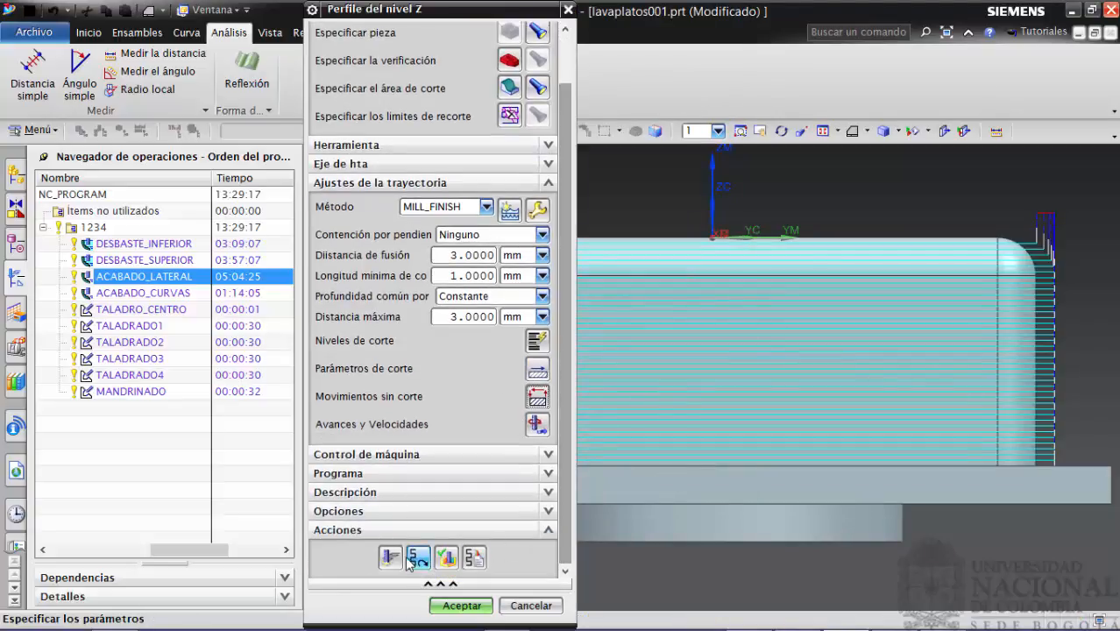
{"action": "left_click", "coordinate": [390, 557]}
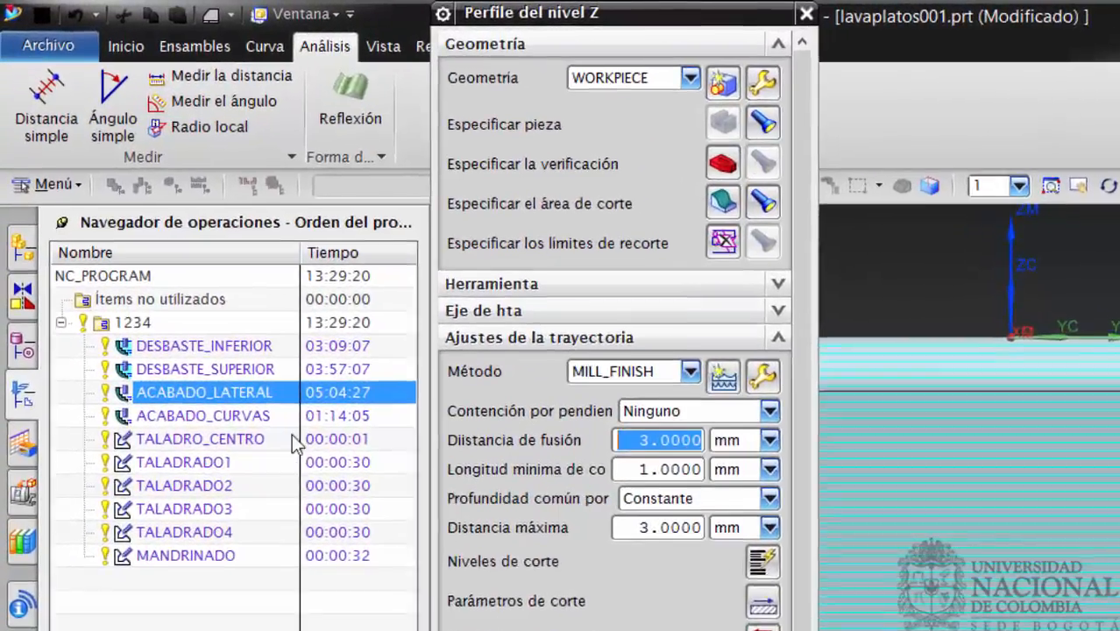
{"action": "mouse_move", "coordinate": [314, 399]}
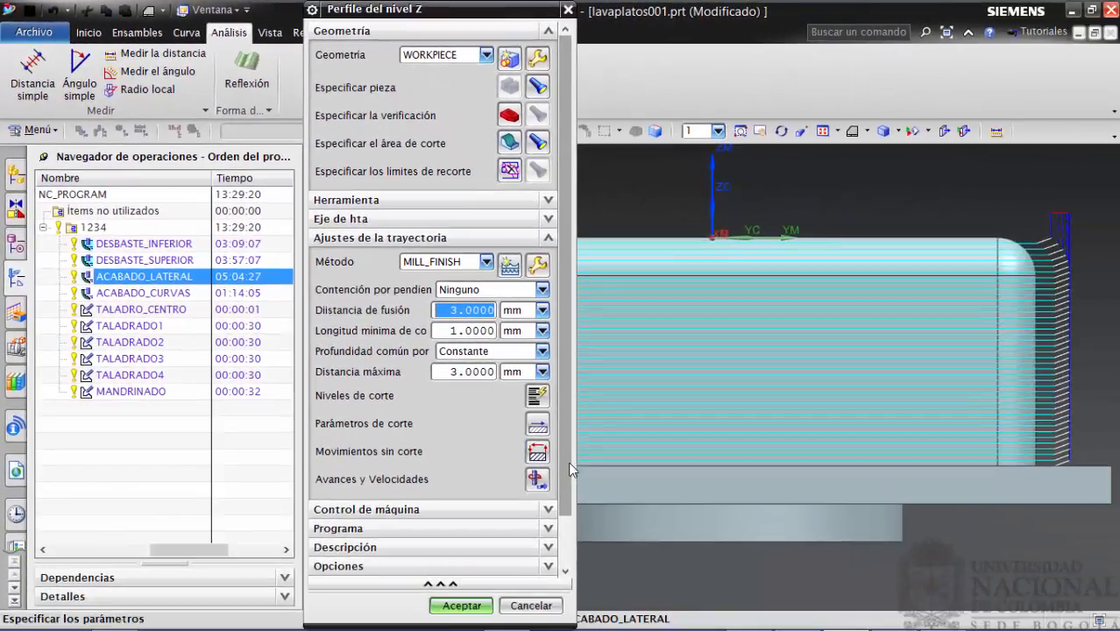
{"action": "scroll", "coordinate": [569, 471], "scroll_direction": "down", "scroll_amount": 3}
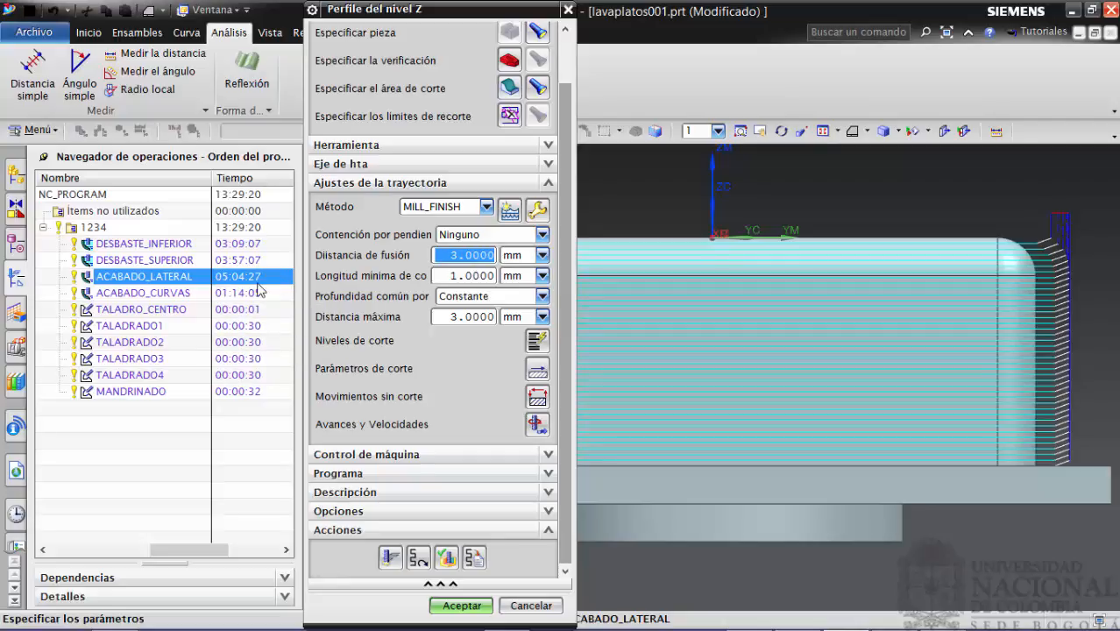
{"action": "mouse_move", "coordinate": [260, 291]}
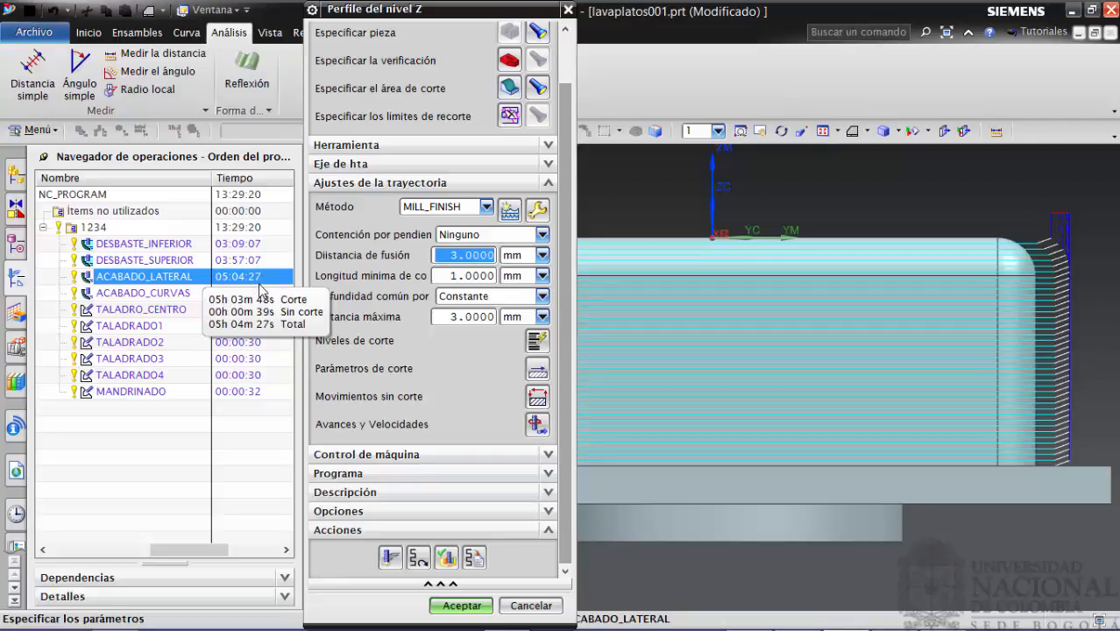